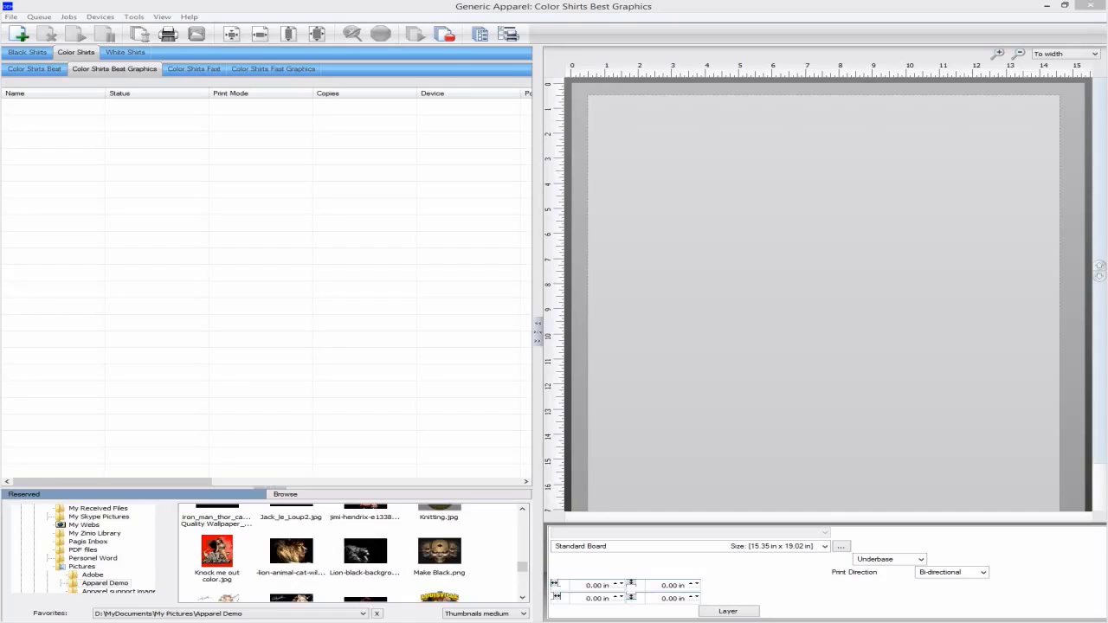
Switch to the White Shirts Best queue that holds the Supersize.tif job
{"action": "left_click", "coordinate": [126, 53]}
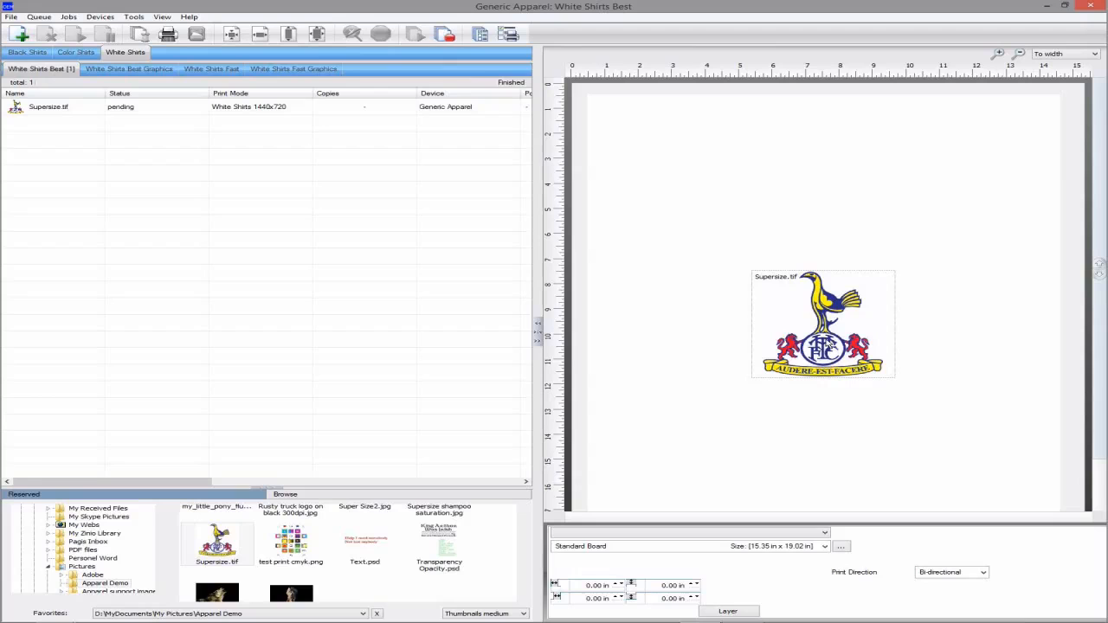
Super Size the Supersize.tif crest, raising its resolution from 72 to 400
{"action": "left_click", "coordinate": [829, 345]}
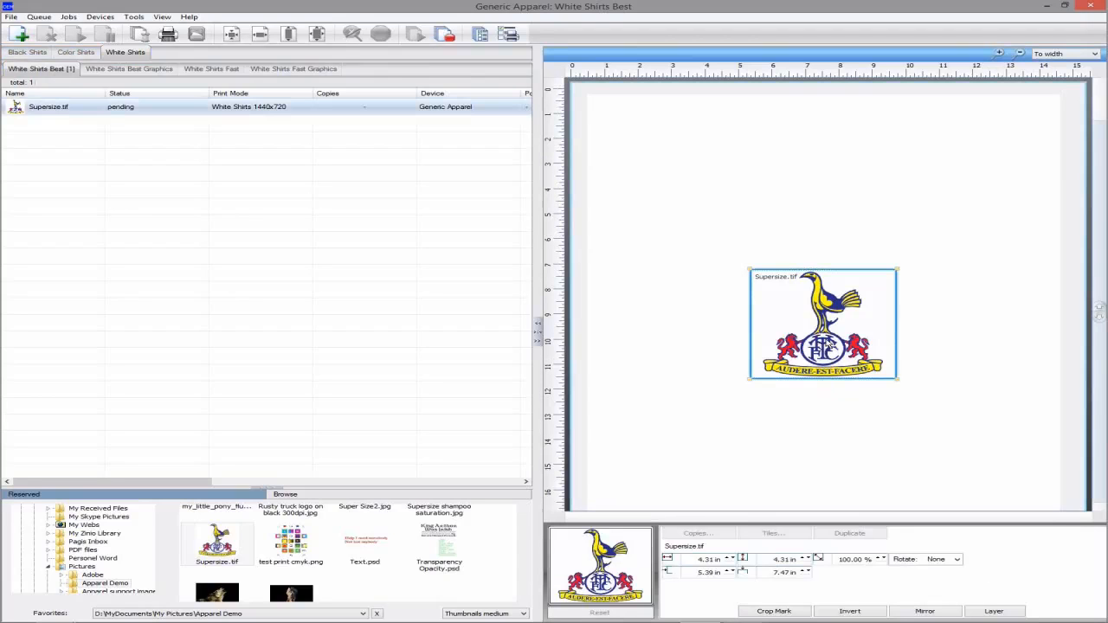
{"action": "right_click", "coordinate": [829, 344]}
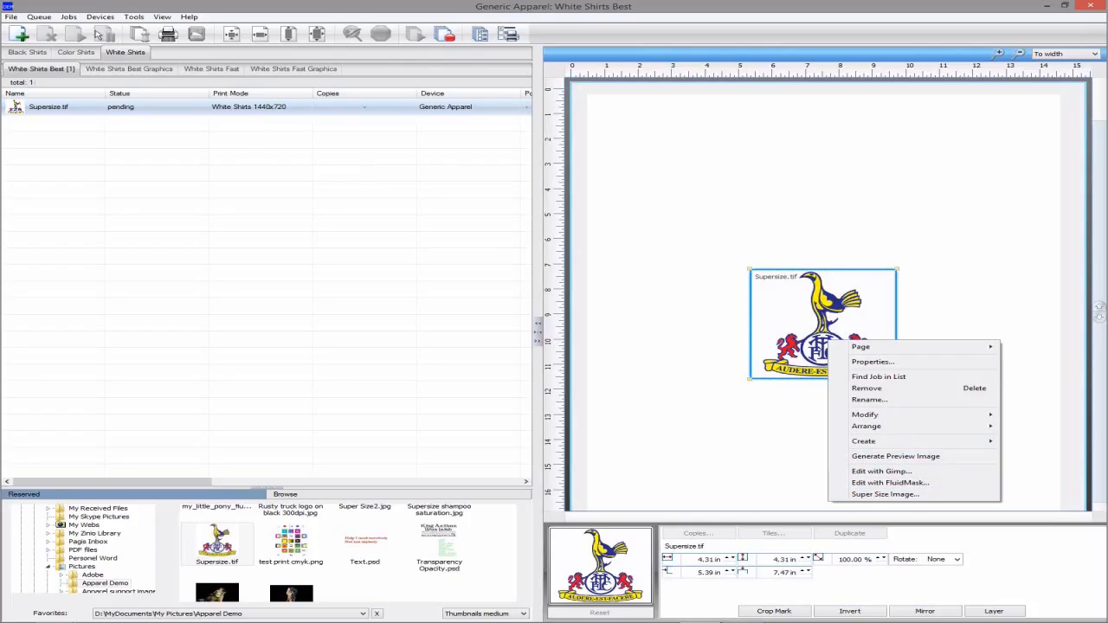
{"action": "left_click", "coordinate": [70, 18]}
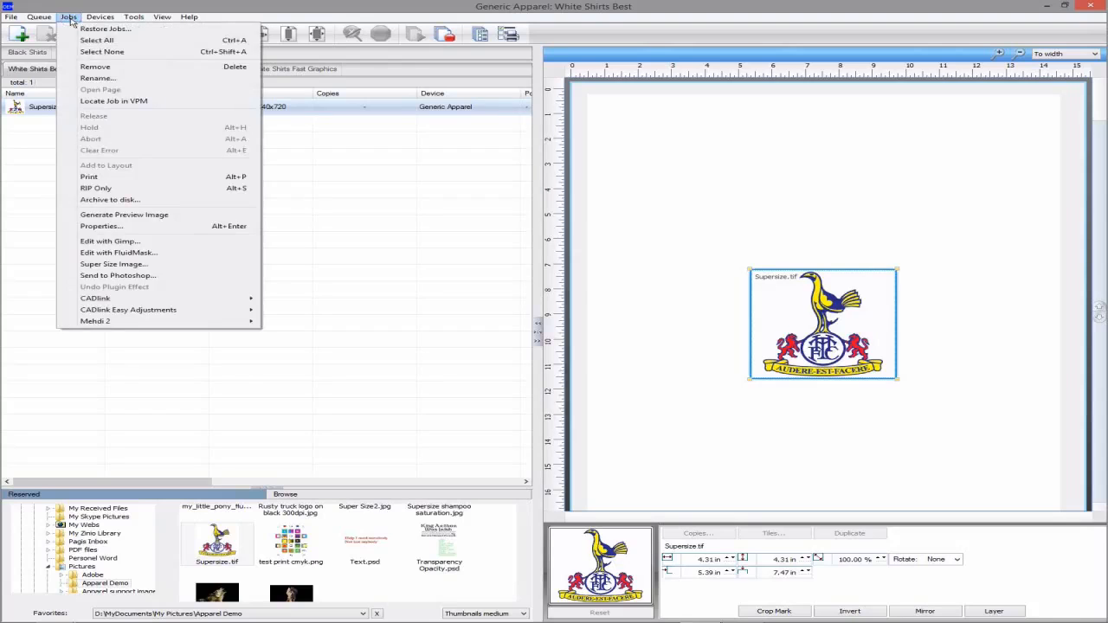
{"action": "left_click", "coordinate": [131, 265]}
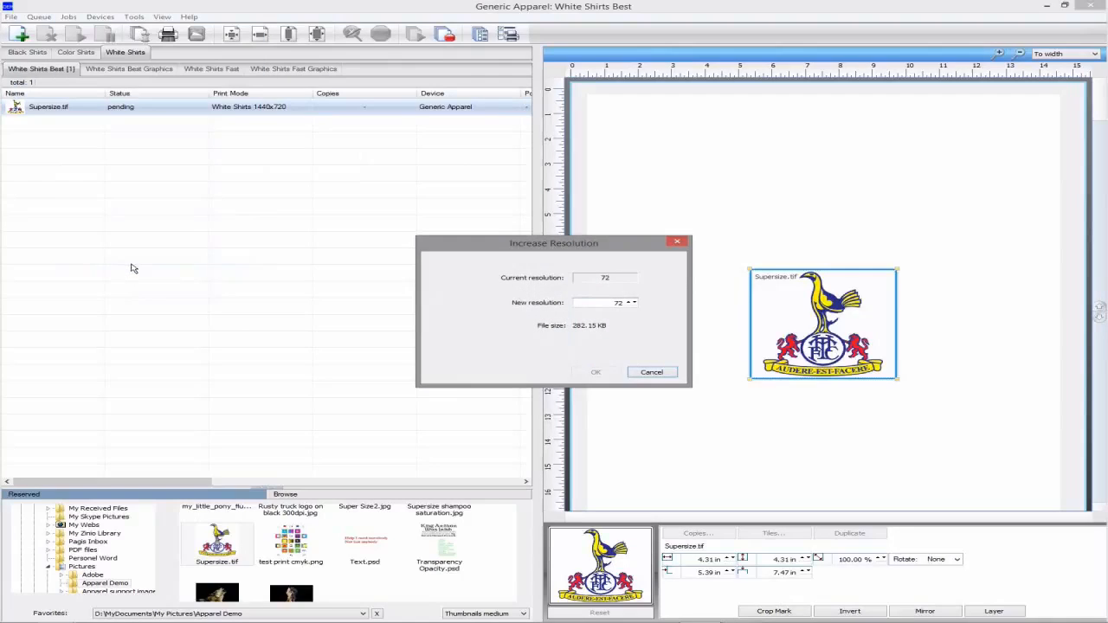
{"action": "double_click", "coordinate": [589, 308]}
{"action": "type", "text": "400"}
{"action": "left_click", "coordinate": [595, 373]}
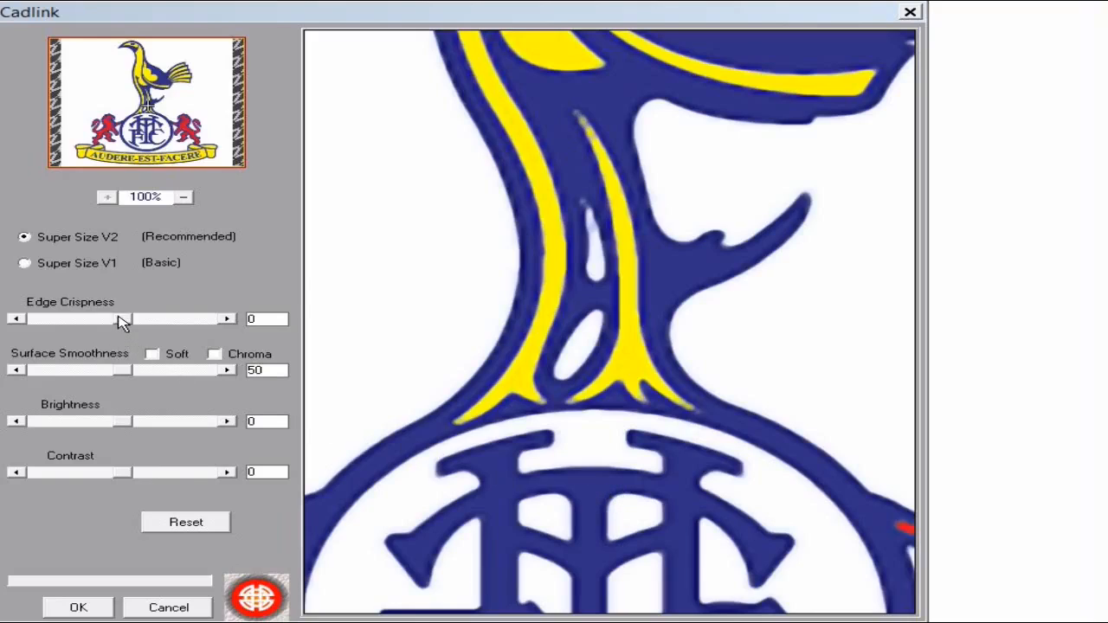
Set Edge Crispness and Surface Smoothness to 100 with Soft on, check the crest, and apply
{"action": "left_click_drag", "start_coordinate": [122, 322], "coordinate": [216, 345]}
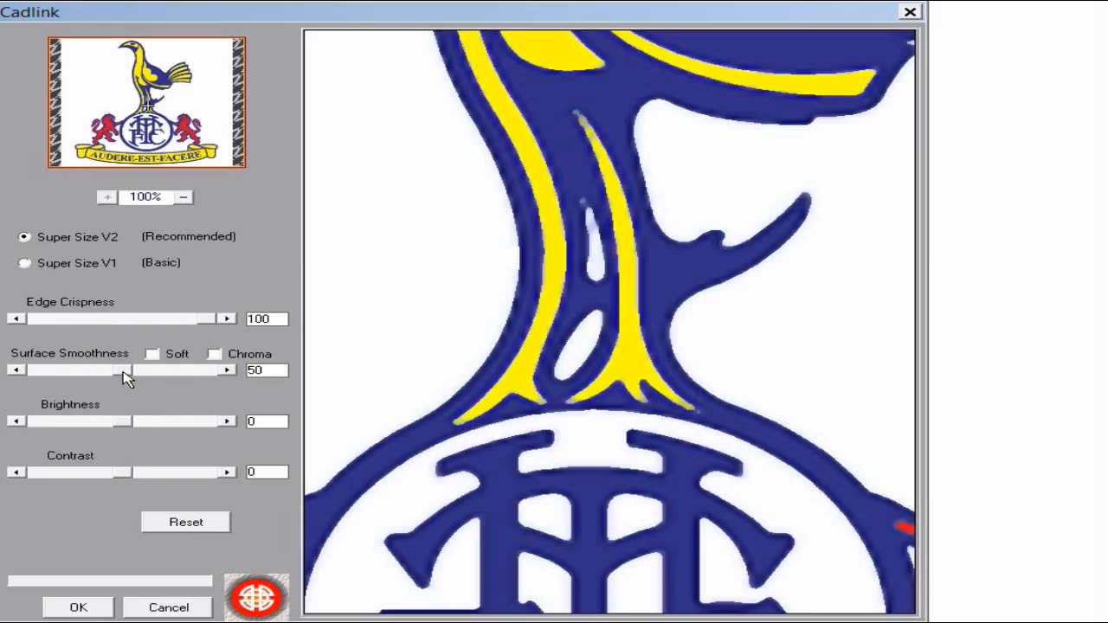
{"action": "left_click_drag", "start_coordinate": [124, 373], "coordinate": [218, 374]}
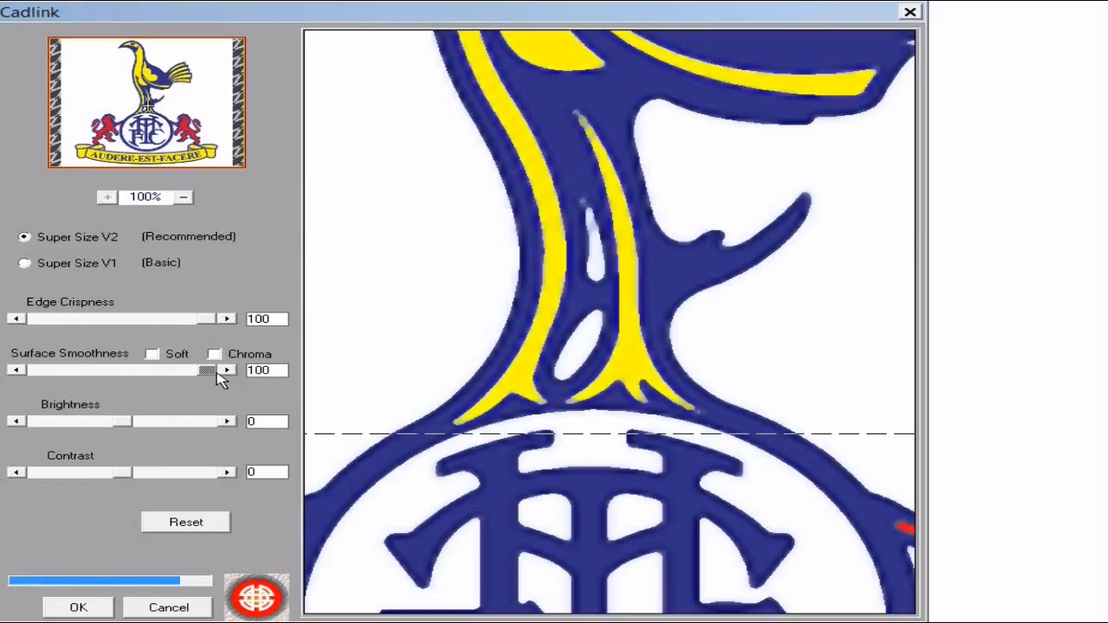
{"action": "left_click", "coordinate": [153, 356]}
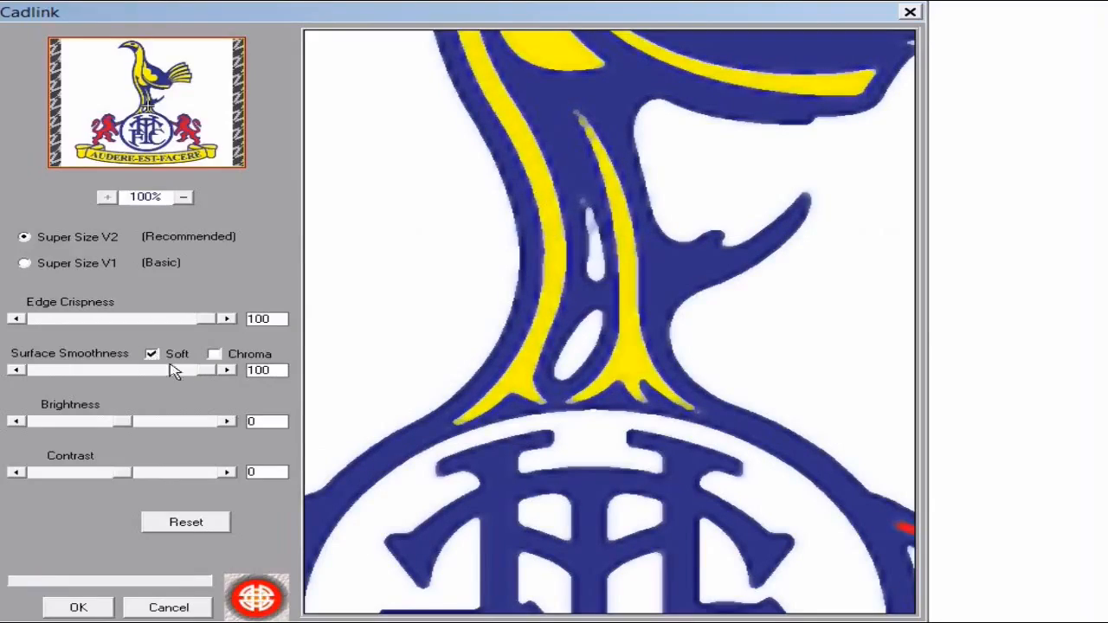
{"action": "left_click", "coordinate": [638, 549]}
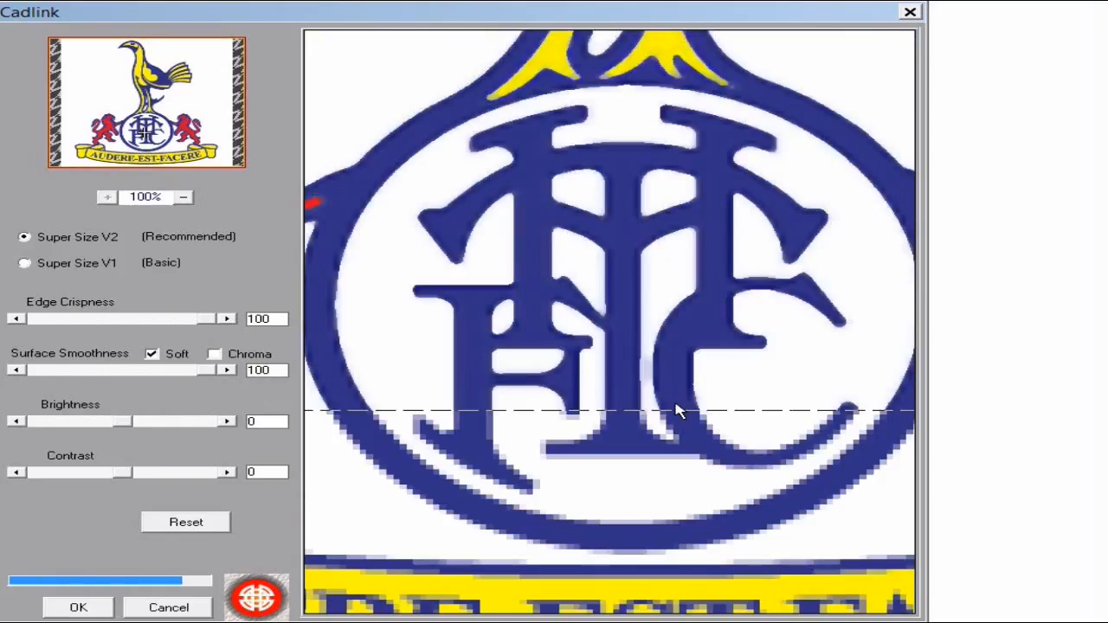
{"action": "left_click", "coordinate": [670, 507]}
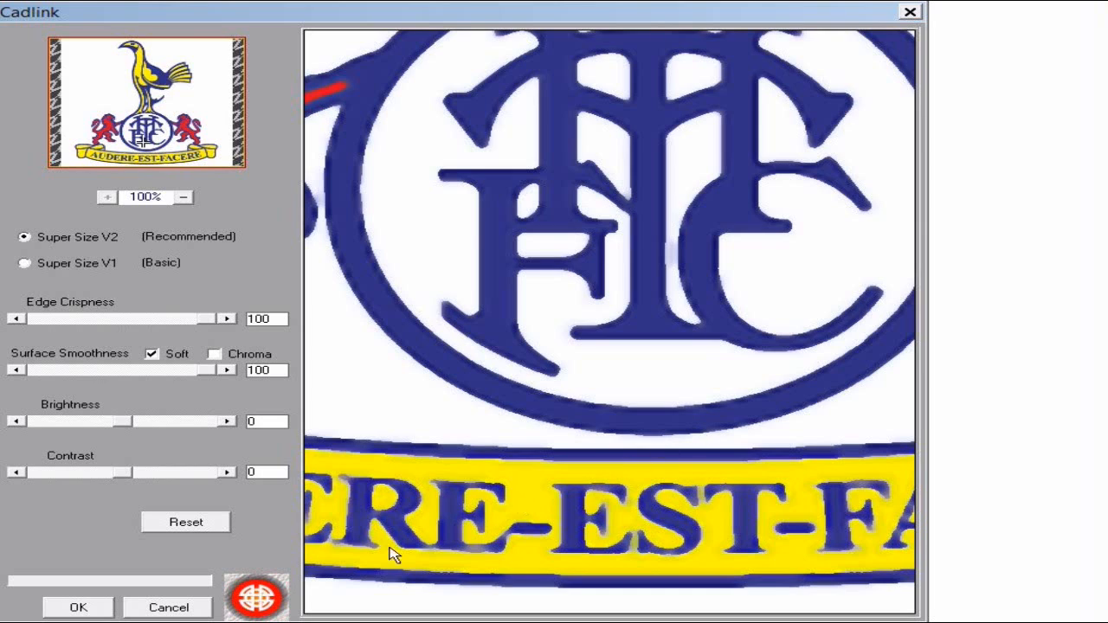
{"action": "left_click", "coordinate": [77, 609]}
{"action": "left_click", "coordinate": [78, 609]}
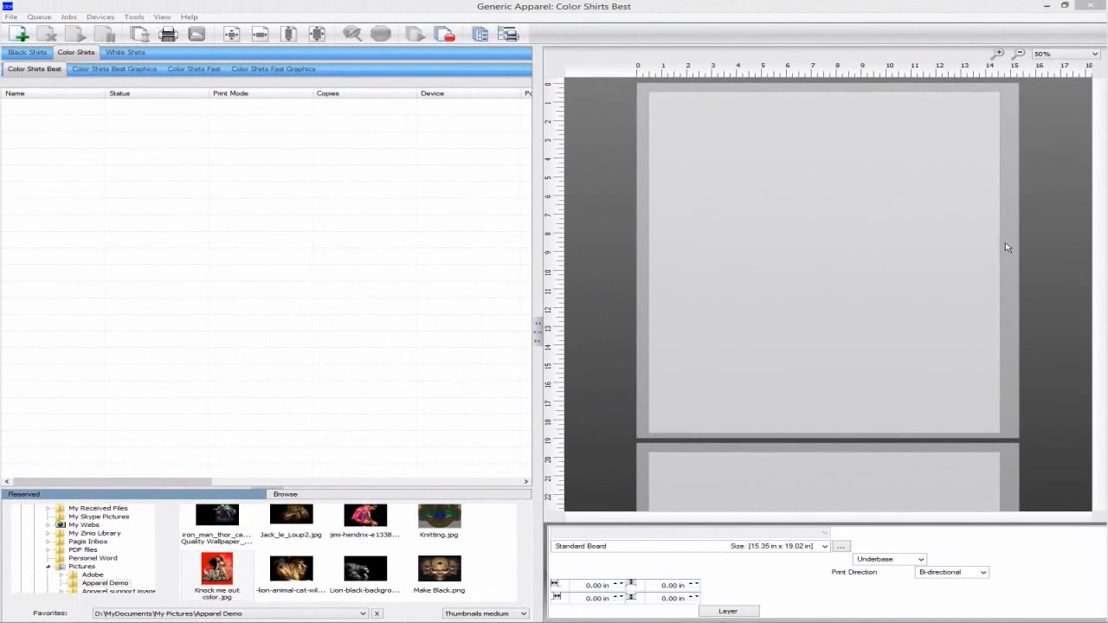
Add Knock me out color.jpg to Color Shirts Best Graphics and open its KnockMeColorOut adjustment
{"action": "left_click", "coordinate": [115, 70]}
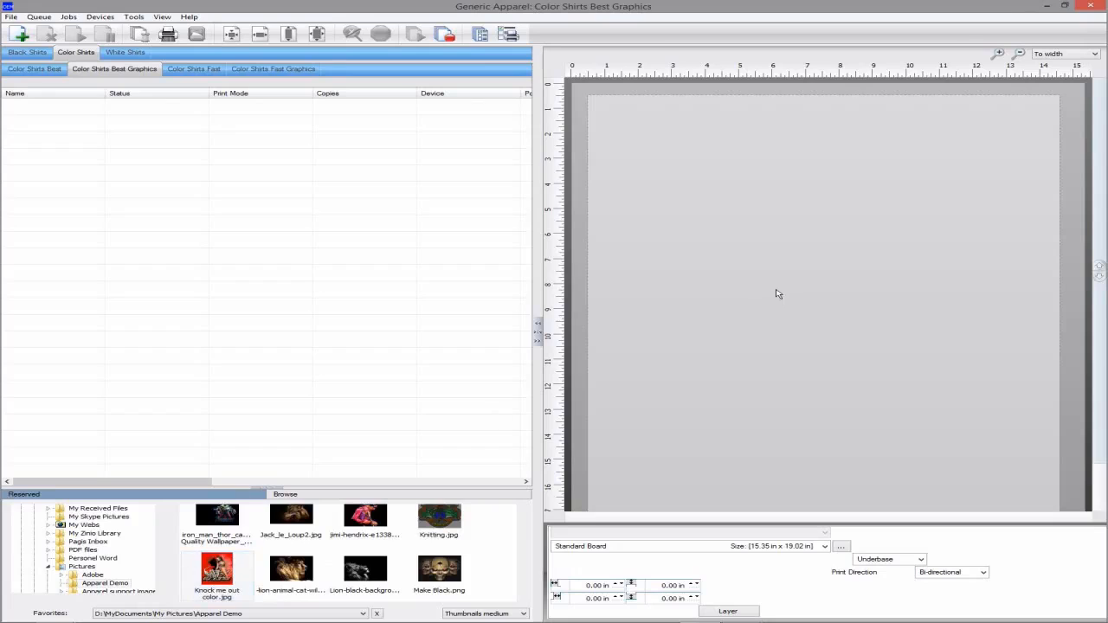
{"action": "left_click_drag", "start_coordinate": [216, 570], "coordinate": [777, 291]}
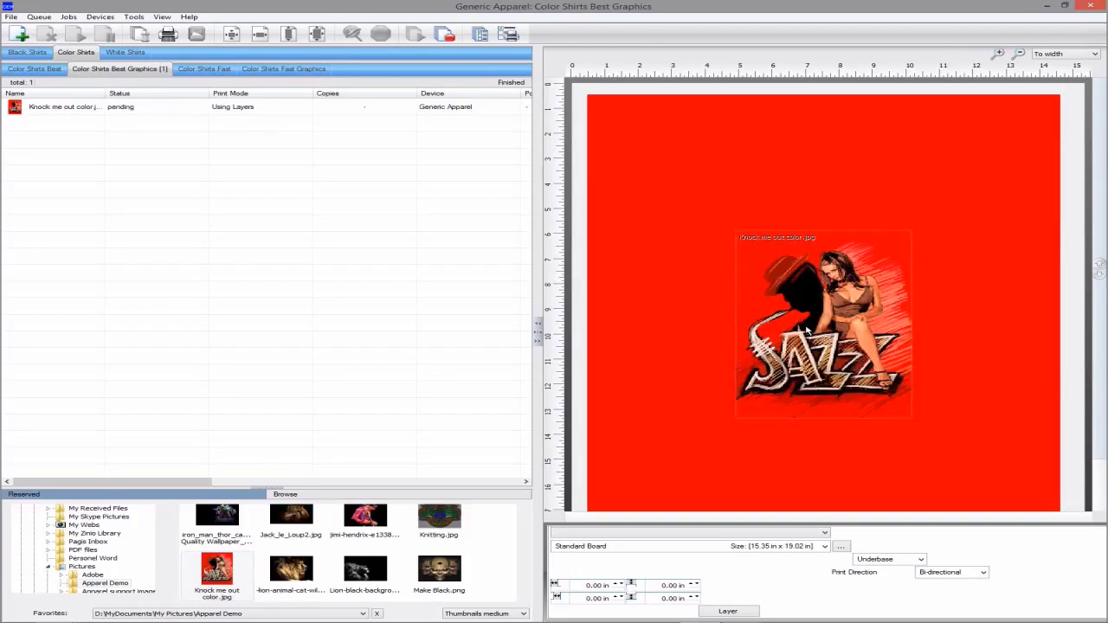
{"action": "left_click", "coordinate": [807, 329]}
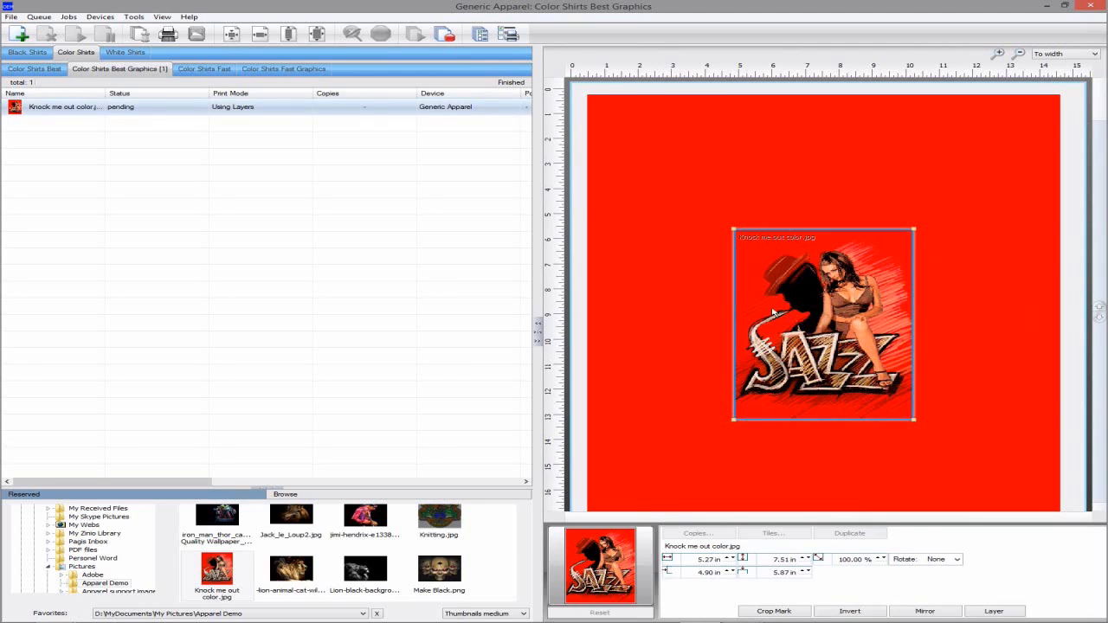
{"action": "left_click", "coordinate": [61, 19]}
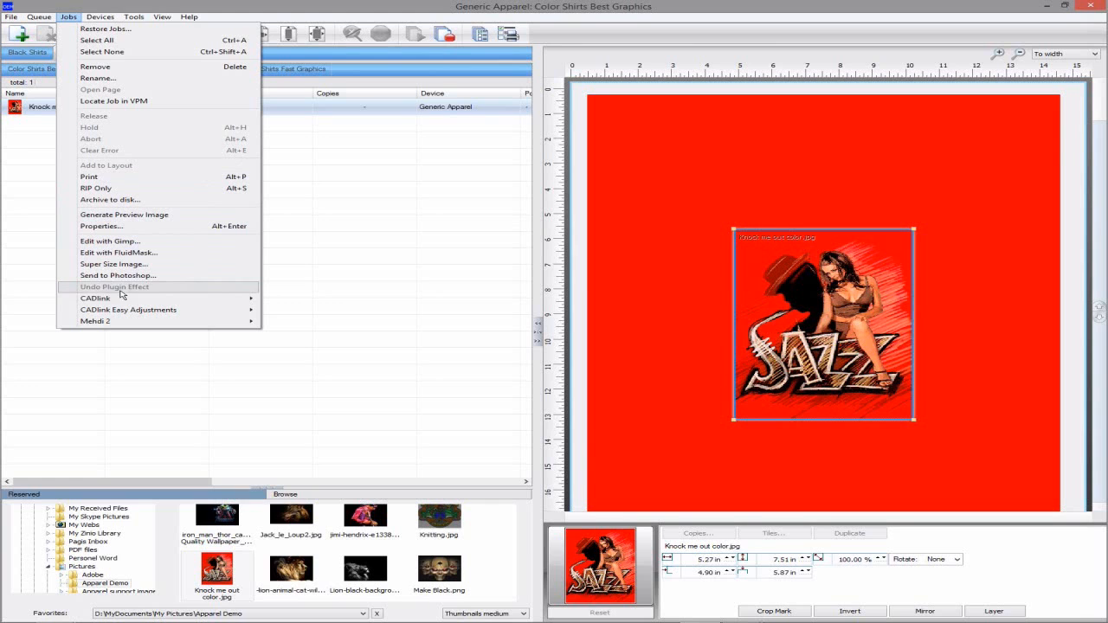
{"action": "mouse_move", "coordinate": [129, 298]}
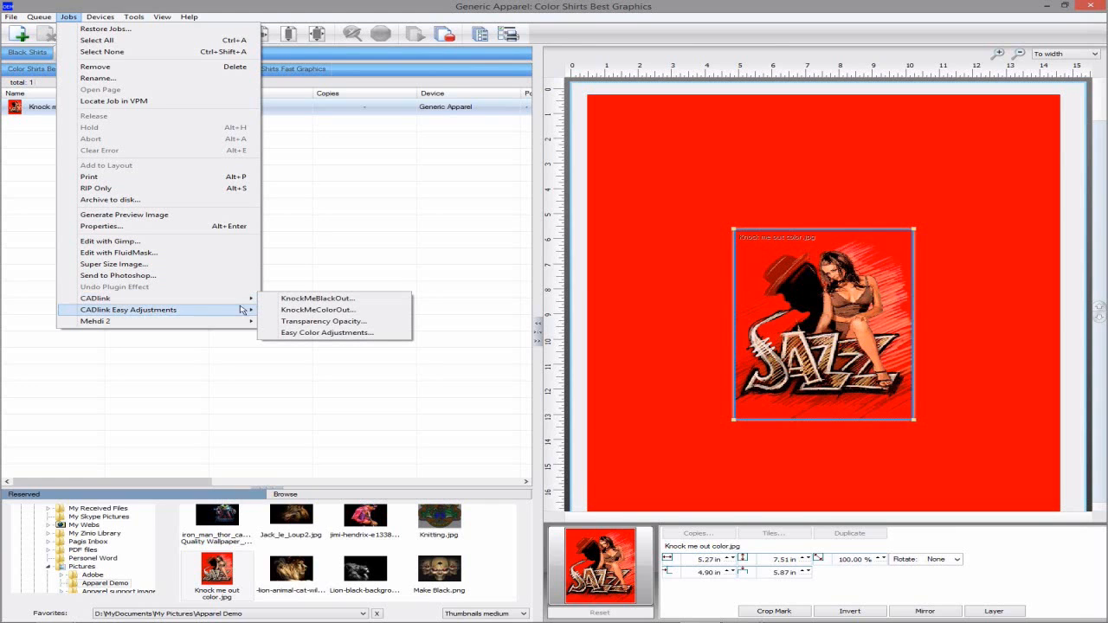
{"action": "left_click", "coordinate": [294, 311]}
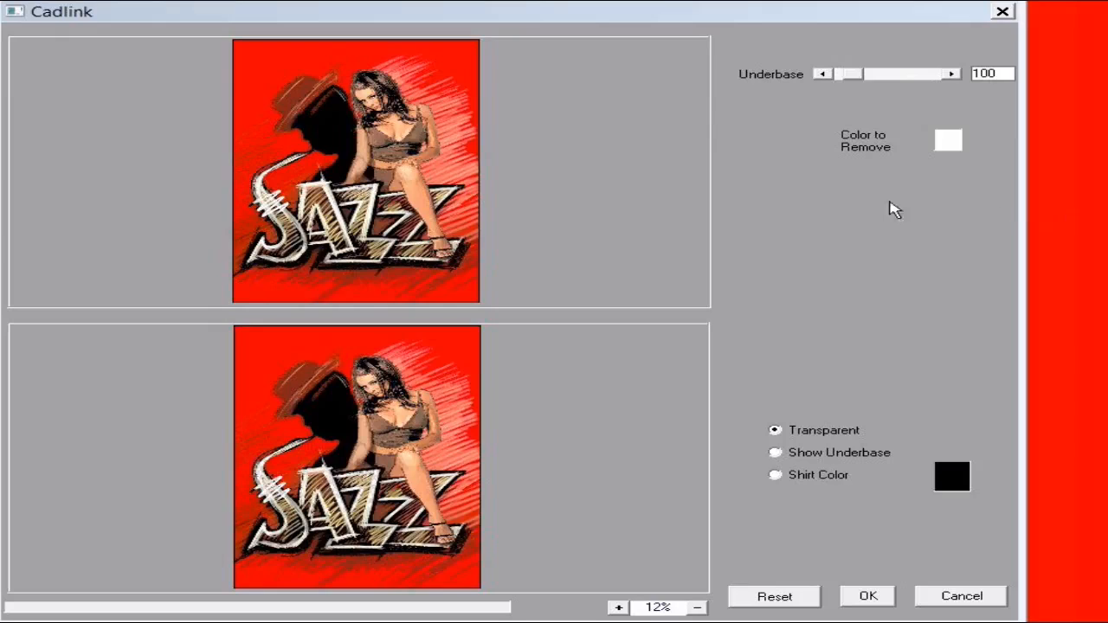
Remove red from the Jazz image, set underbase to 449, and show the underbase preview
{"action": "left_click", "coordinate": [444, 62]}
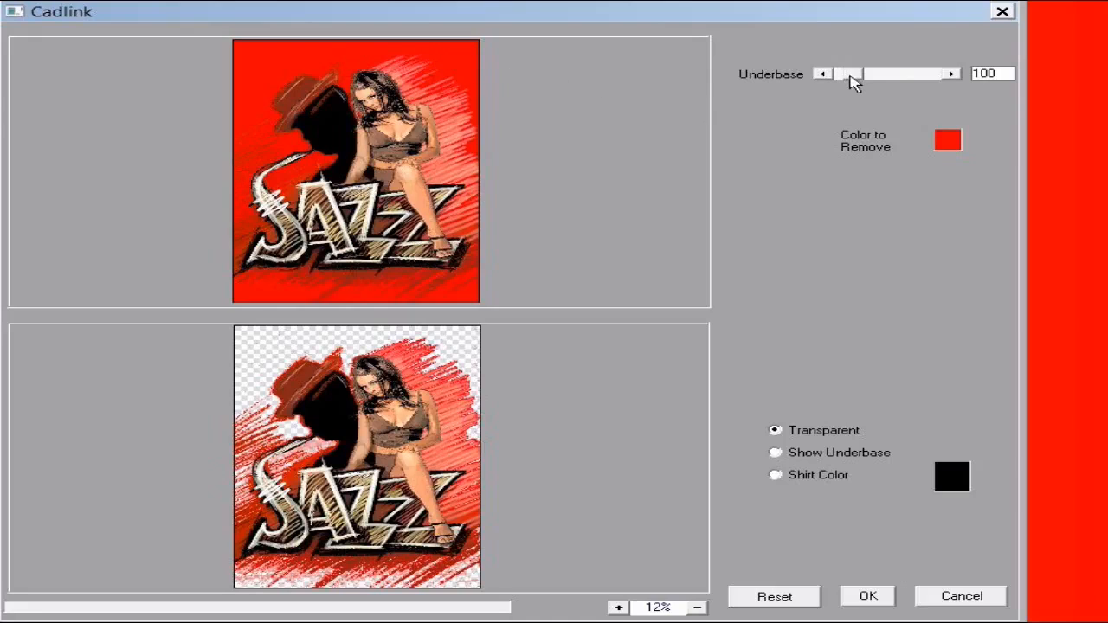
{"action": "mouse_move", "coordinate": [853, 78]}
{"action": "left_mouse_down"}
{"action": "mouse_move", "coordinate": [916, 81]}
{"action": "mouse_move", "coordinate": [884, 83]}
{"action": "left_mouse_up"}
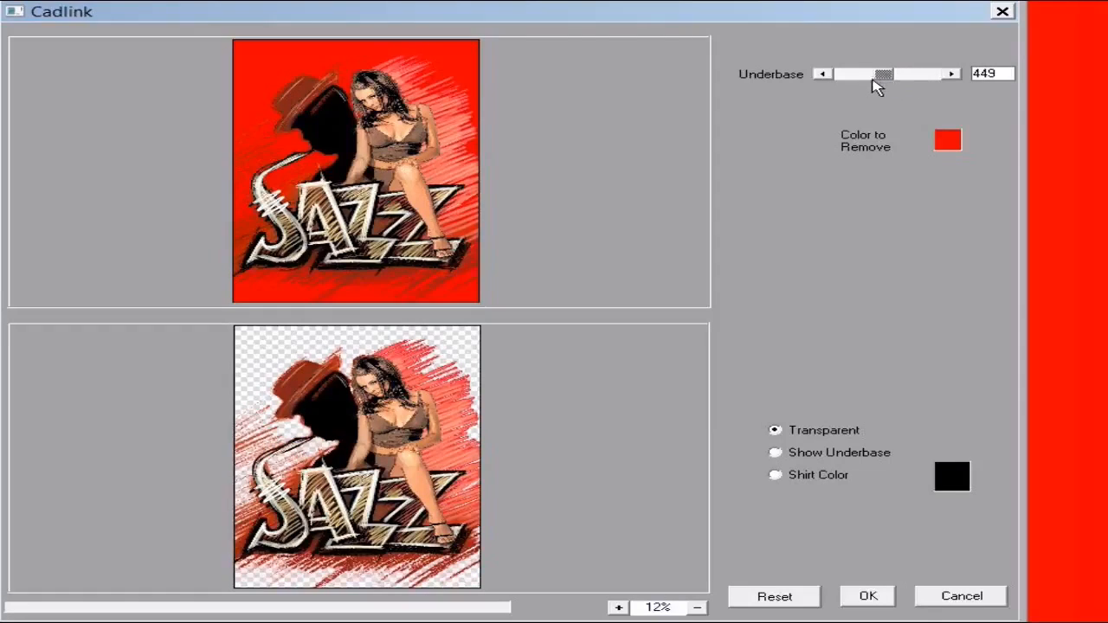
{"action": "left_click_drag", "start_coordinate": [873, 80], "coordinate": [874, 79]}
{"action": "left_click", "coordinate": [827, 463]}
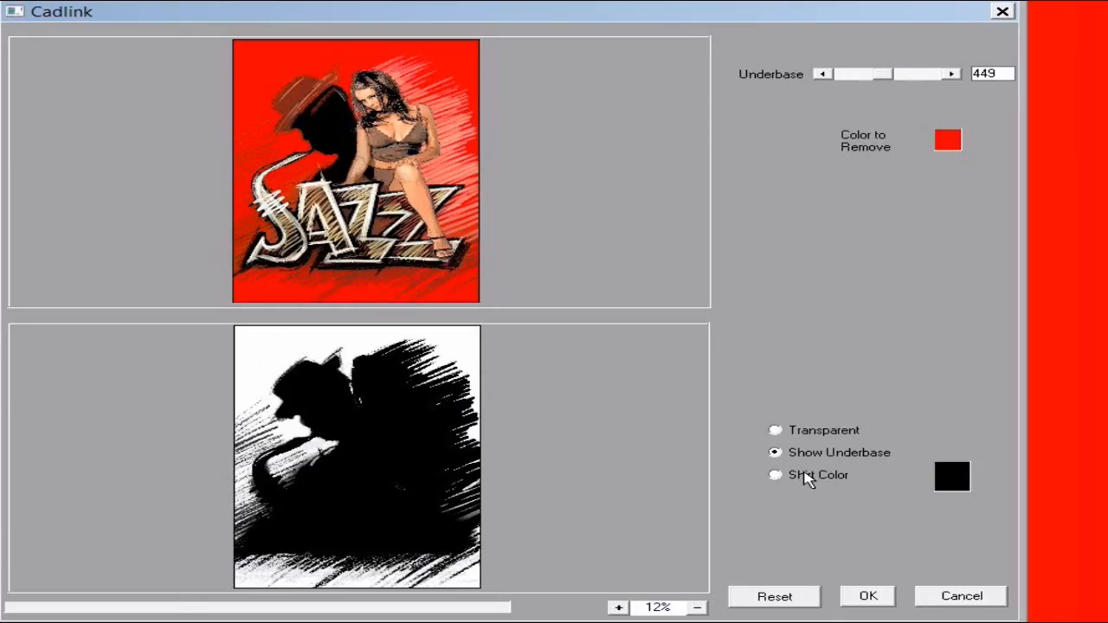
Preview the Jazz image against a pure red shirt colour and zoom the previews in
{"action": "left_click", "coordinate": [808, 482]}
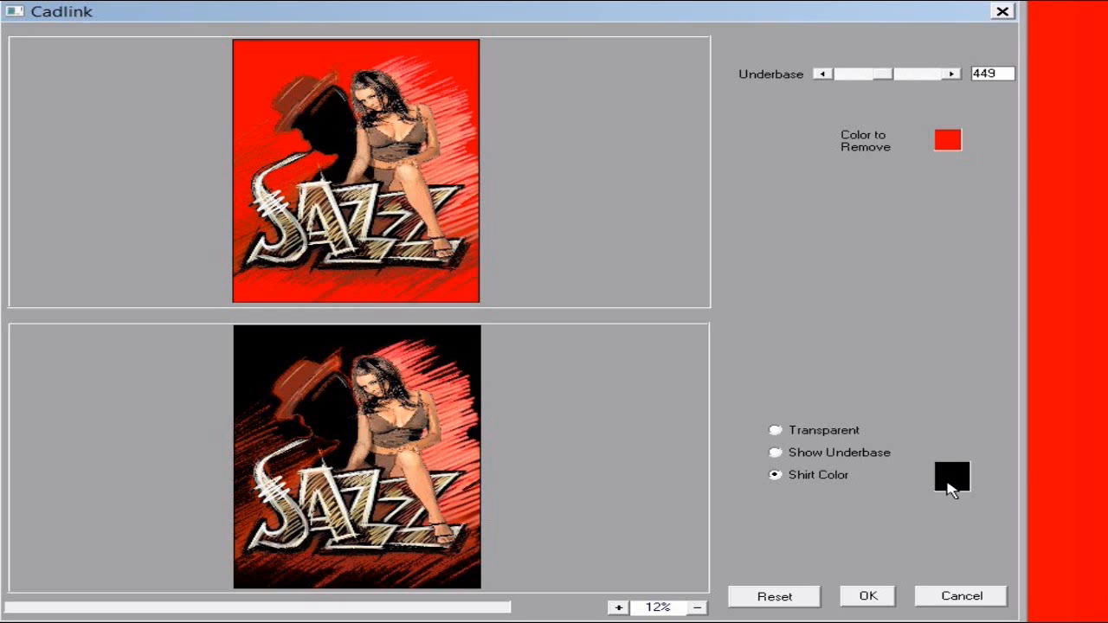
{"action": "left_click", "coordinate": [954, 481]}
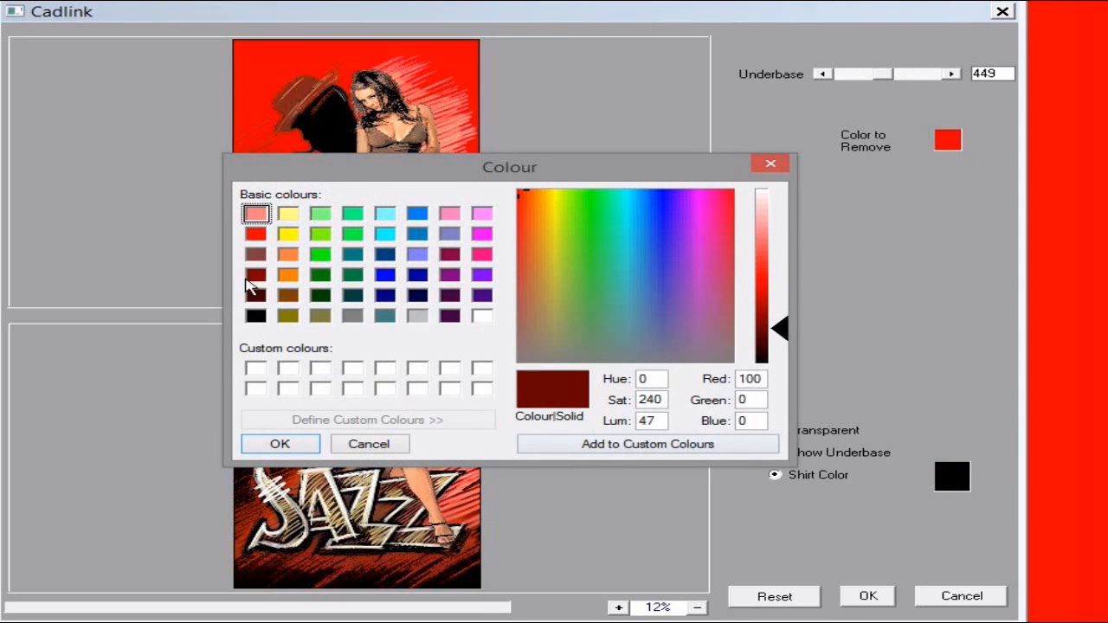
{"action": "left_click", "coordinate": [253, 235]}
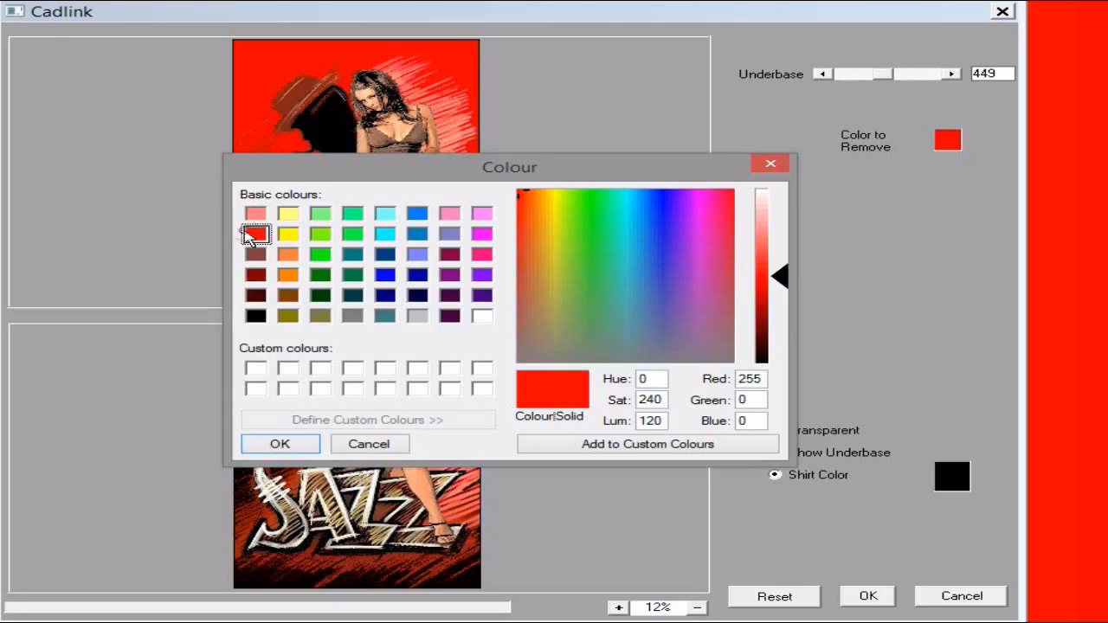
{"action": "left_click", "coordinate": [277, 443]}
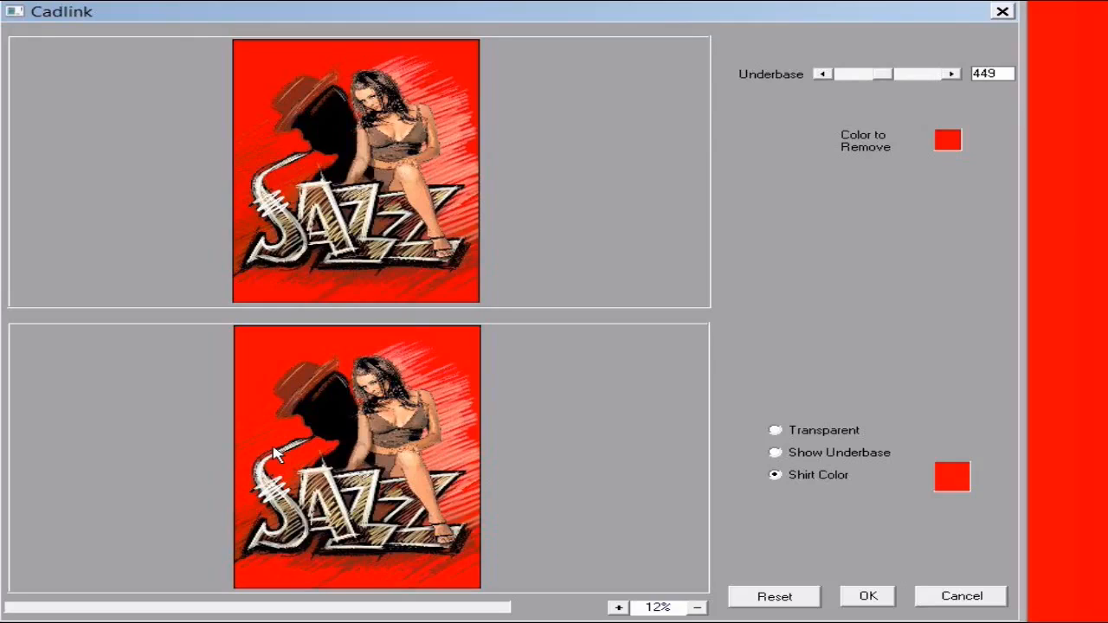
{"action": "left_click", "coordinate": [620, 607]}
Zoom the preview to 50% on the woman's head and show the underbase
{"action": "left_click", "coordinate": [620, 608]}
{"action": "left_click", "coordinate": [620, 608]}
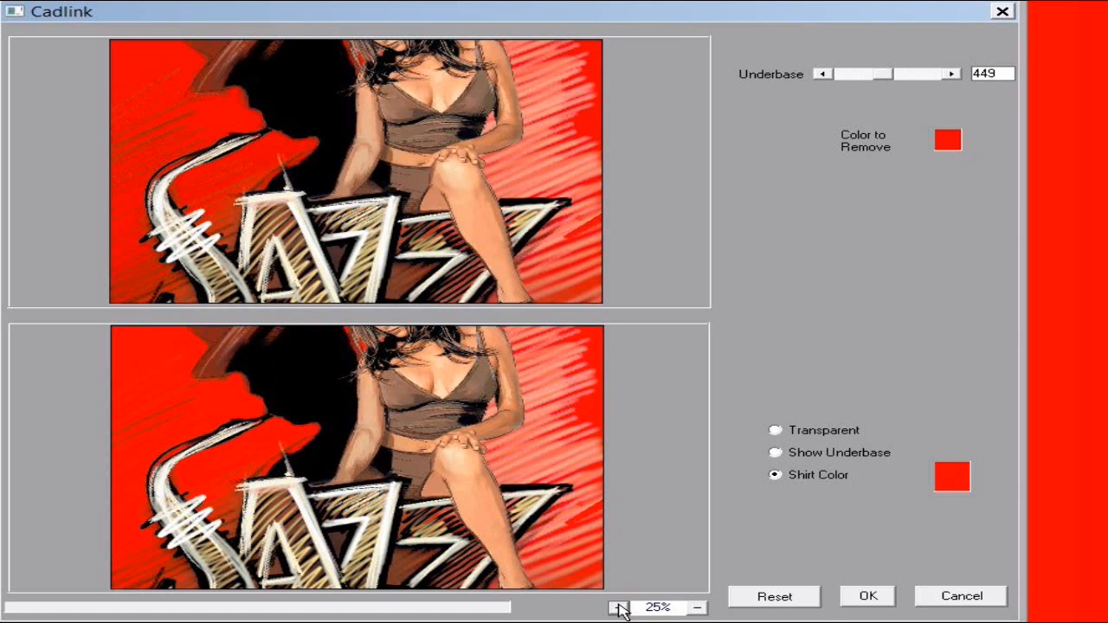
{"action": "left_click", "coordinate": [620, 608]}
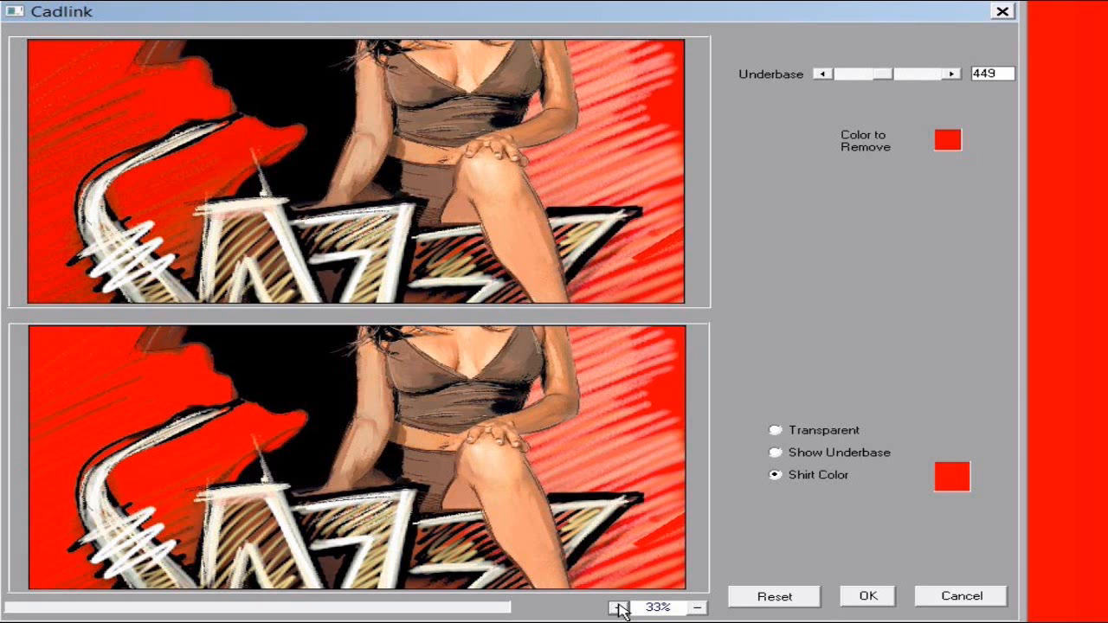
{"action": "left_click", "coordinate": [620, 608]}
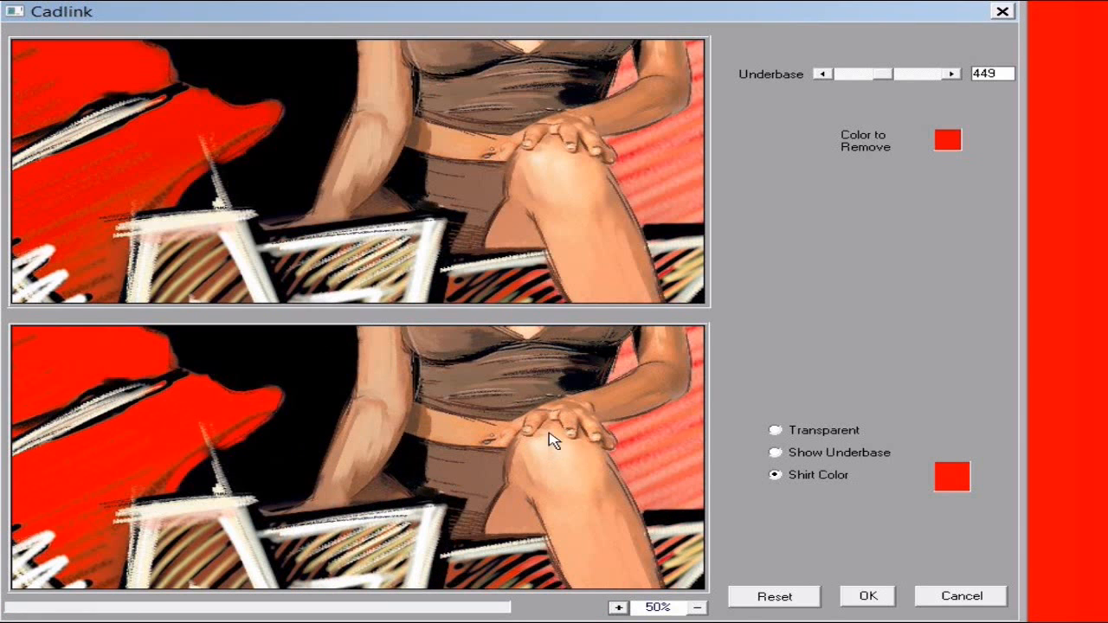
{"action": "left_click_drag", "start_coordinate": [555, 414], "coordinate": [205, 589]}
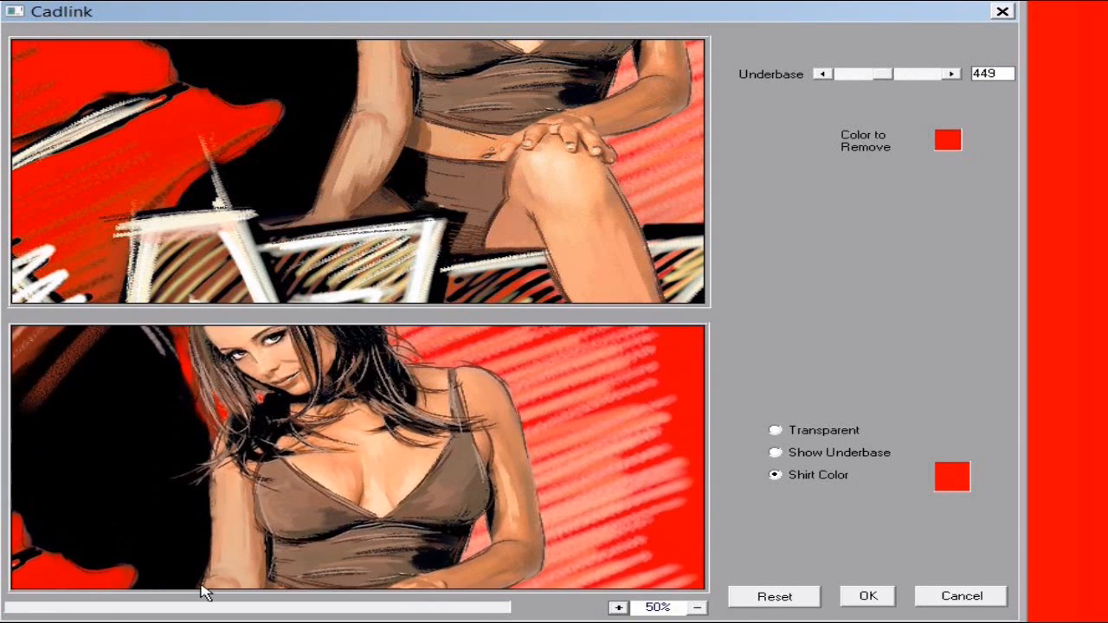
{"action": "left_click_drag", "start_coordinate": [453, 425], "coordinate": [403, 559]}
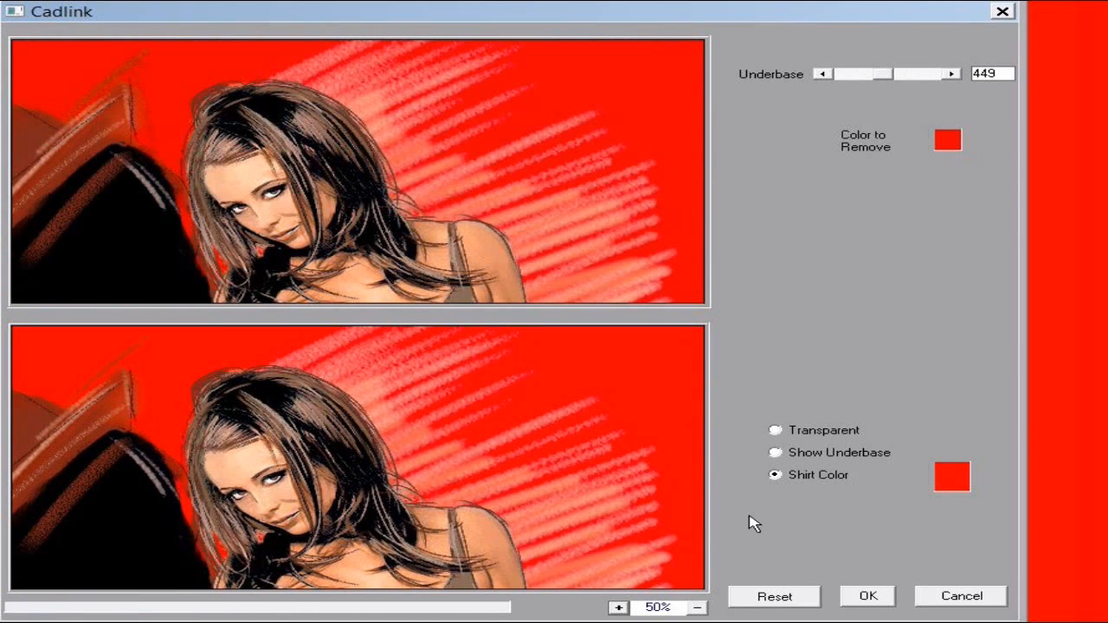
{"action": "left_click", "coordinate": [858, 456]}
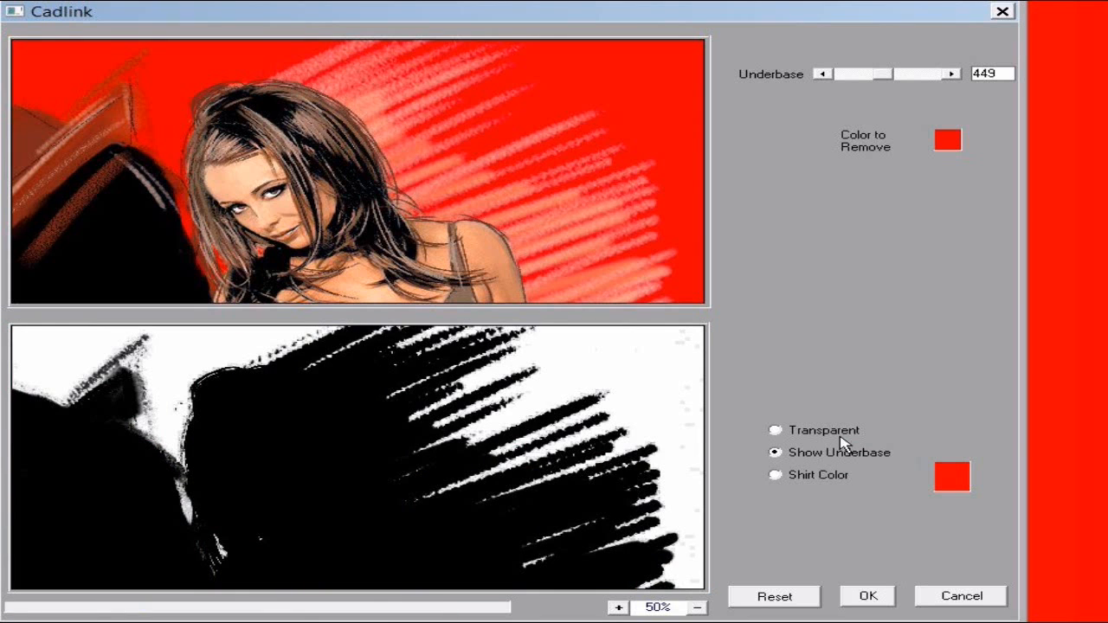
Make the shirt colour transparent, apply the knock-out, and go to the Color Shirts Best queue
{"action": "left_click", "coordinate": [839, 437]}
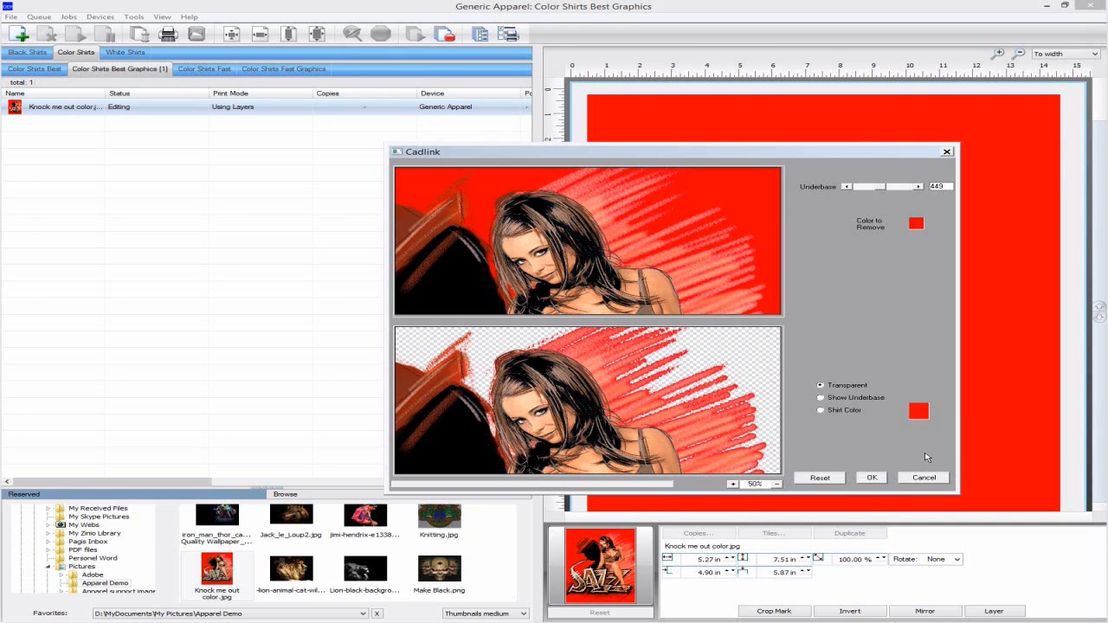
{"action": "left_click", "coordinate": [863, 482]}
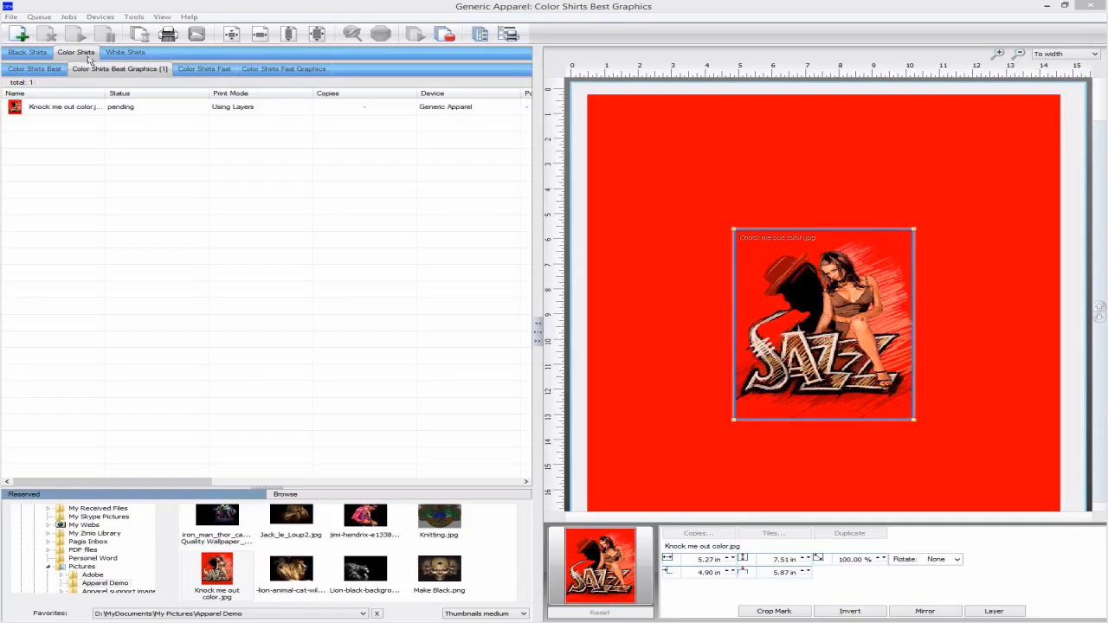
{"action": "left_click", "coordinate": [38, 70]}
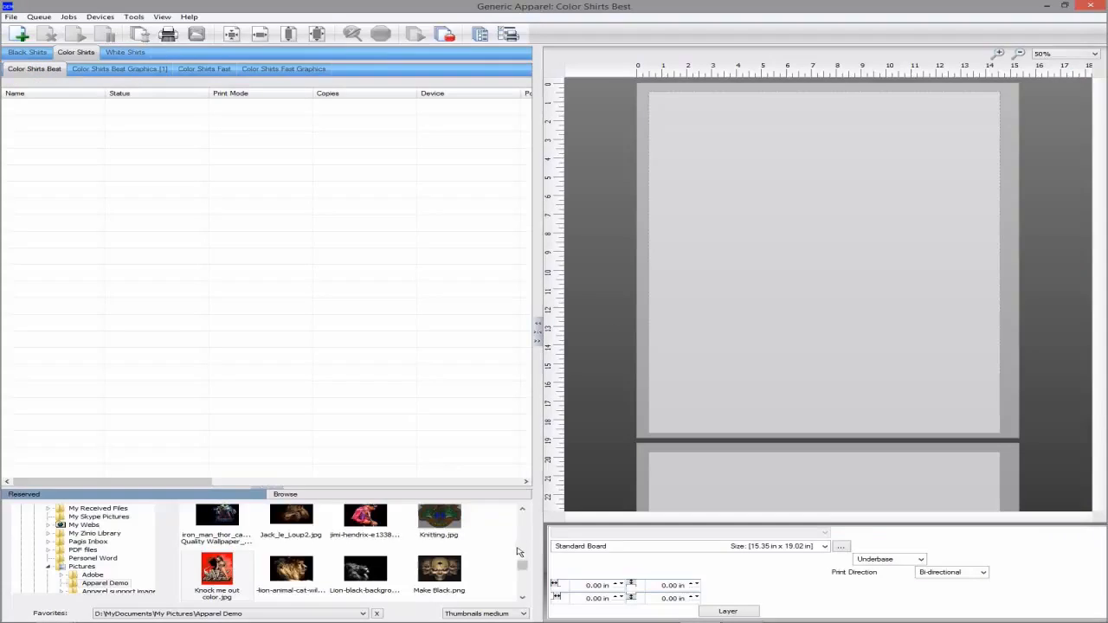
Add Fluid Mask2.tif as a Color Shirts Best job and send it to Edit with FluidMask
{"action": "scroll", "coordinate": [520, 550], "scroll_direction": "up", "scroll_amount": 3}
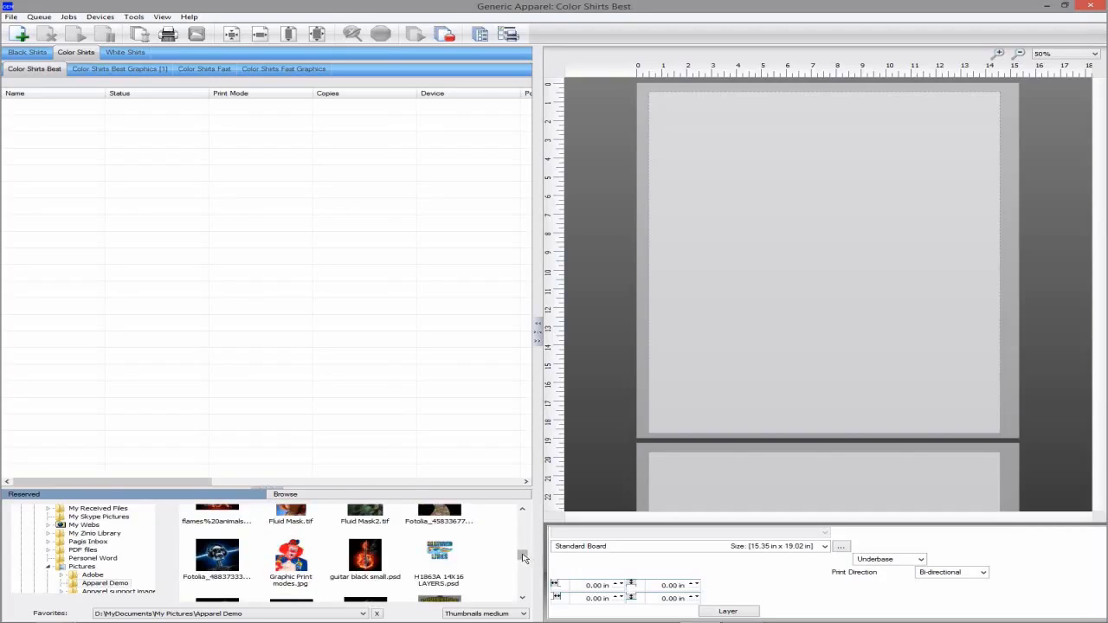
{"action": "scroll", "coordinate": [523, 554], "scroll_direction": "up", "scroll_amount": 1}
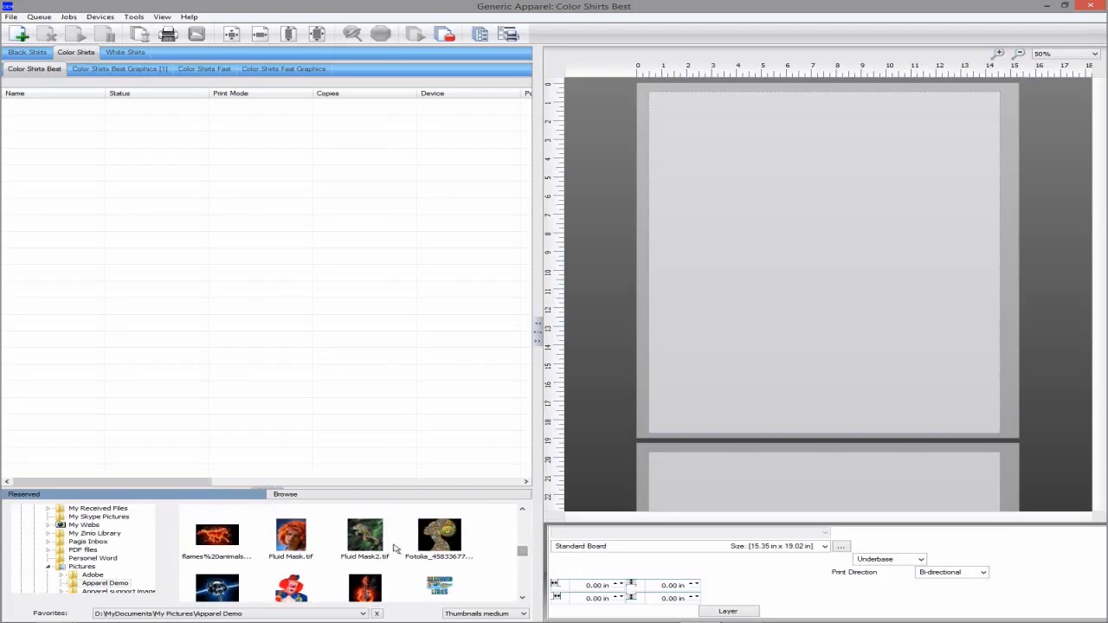
{"action": "left_click_drag", "start_coordinate": [369, 541], "coordinate": [738, 321]}
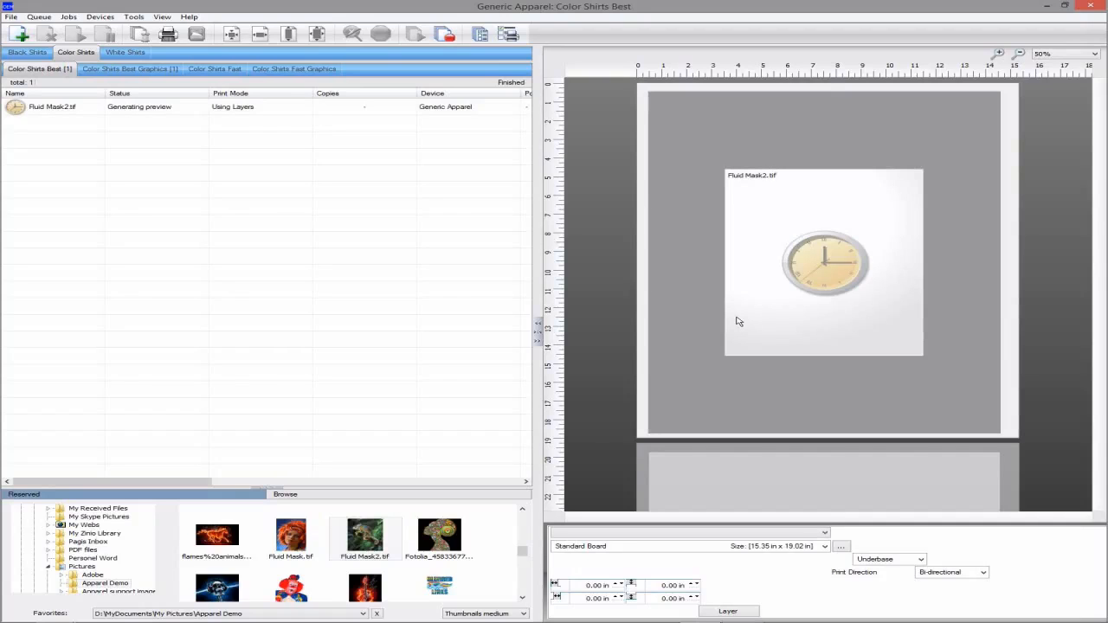
{"action": "left_click", "coordinate": [307, 108]}
{"action": "right_click", "coordinate": [307, 108]}
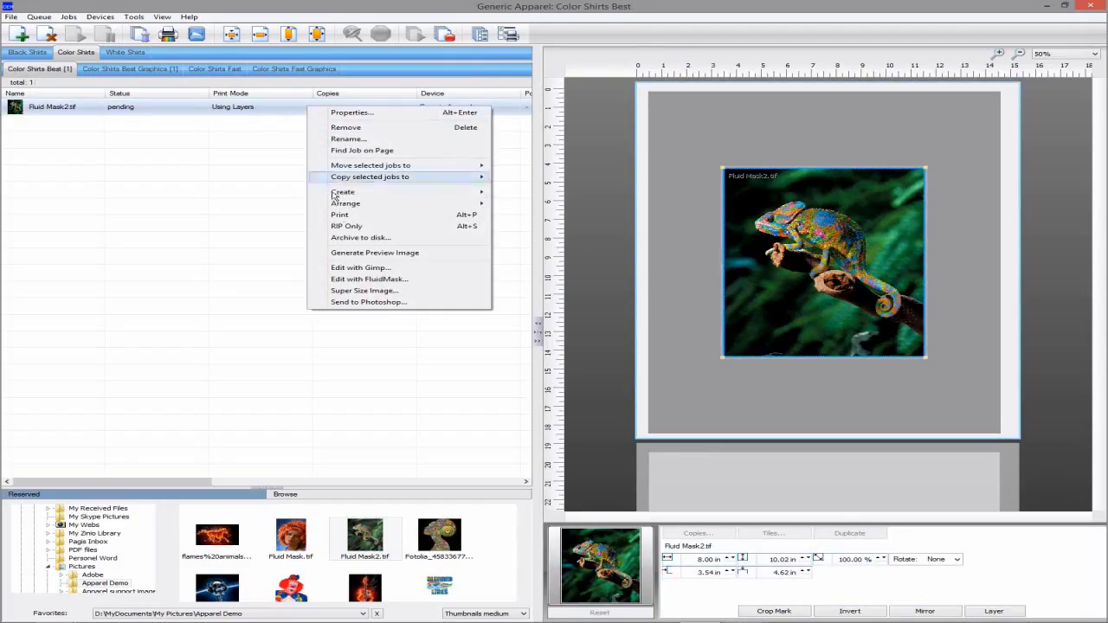
{"action": "left_click", "coordinate": [367, 280]}
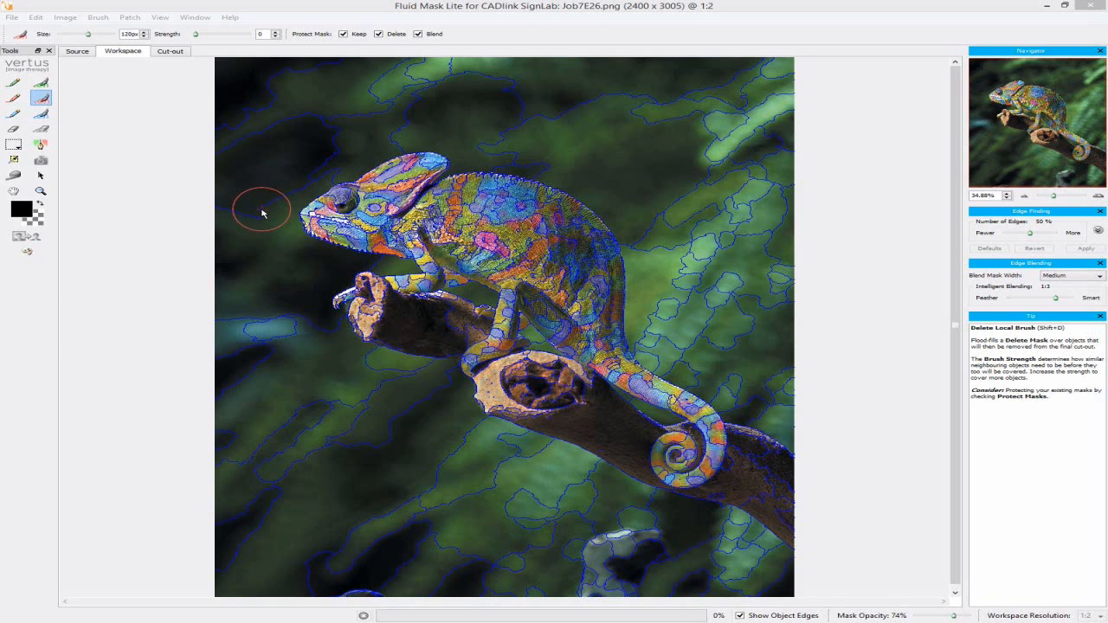
Try the Fluid Mask brush modes, then mark the top-left and top background for deletion
{"action": "left_click", "coordinate": [39, 83]}
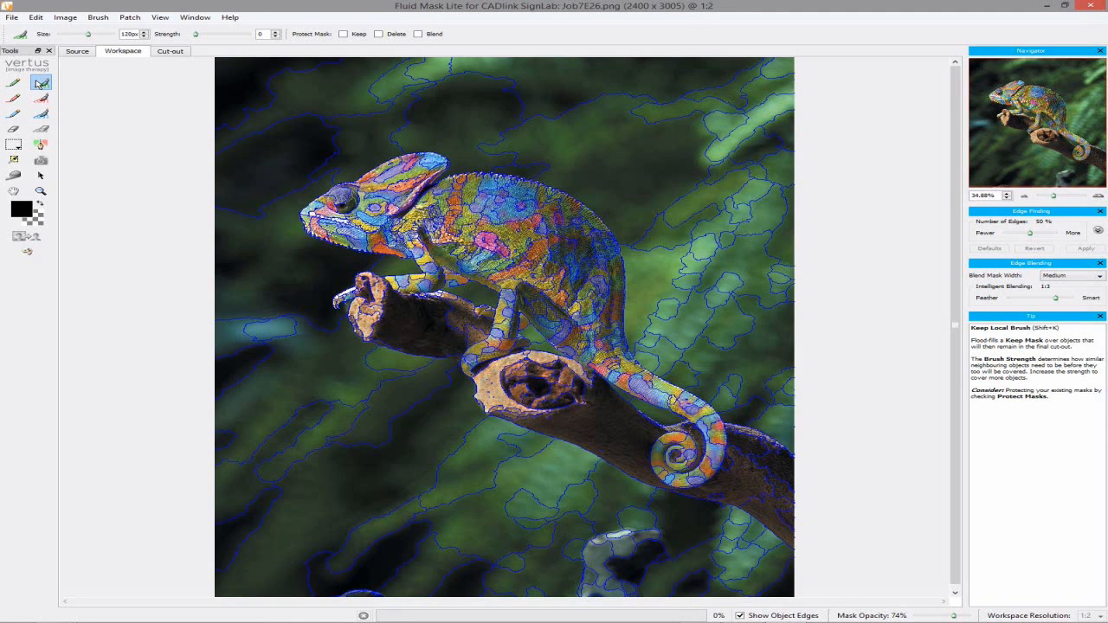
{"action": "left_click", "coordinate": [42, 100]}
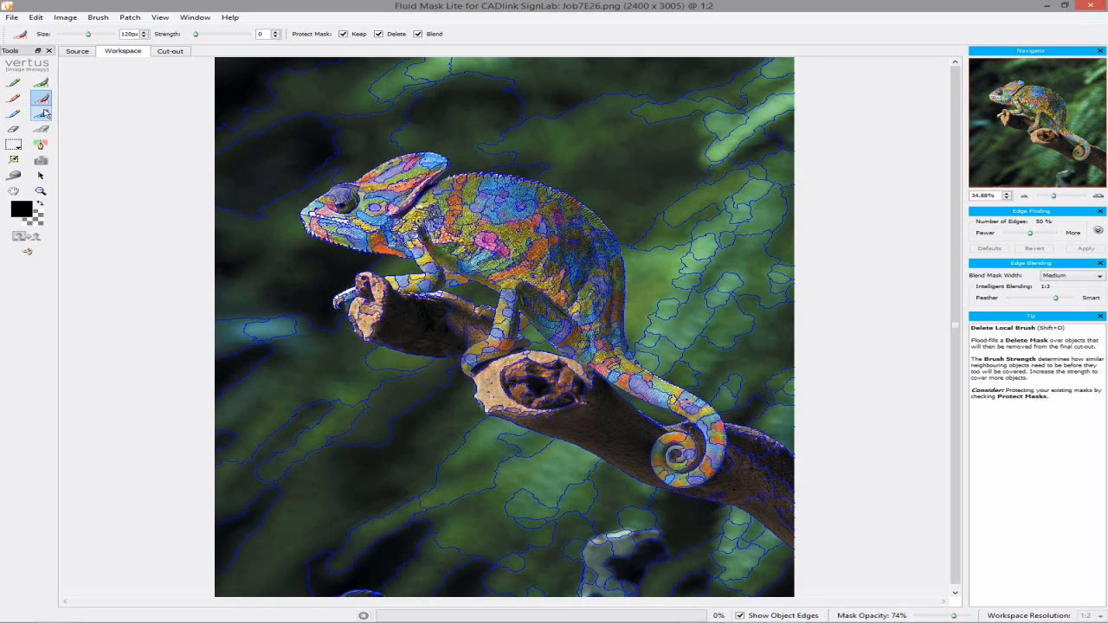
{"action": "left_click", "coordinate": [45, 115]}
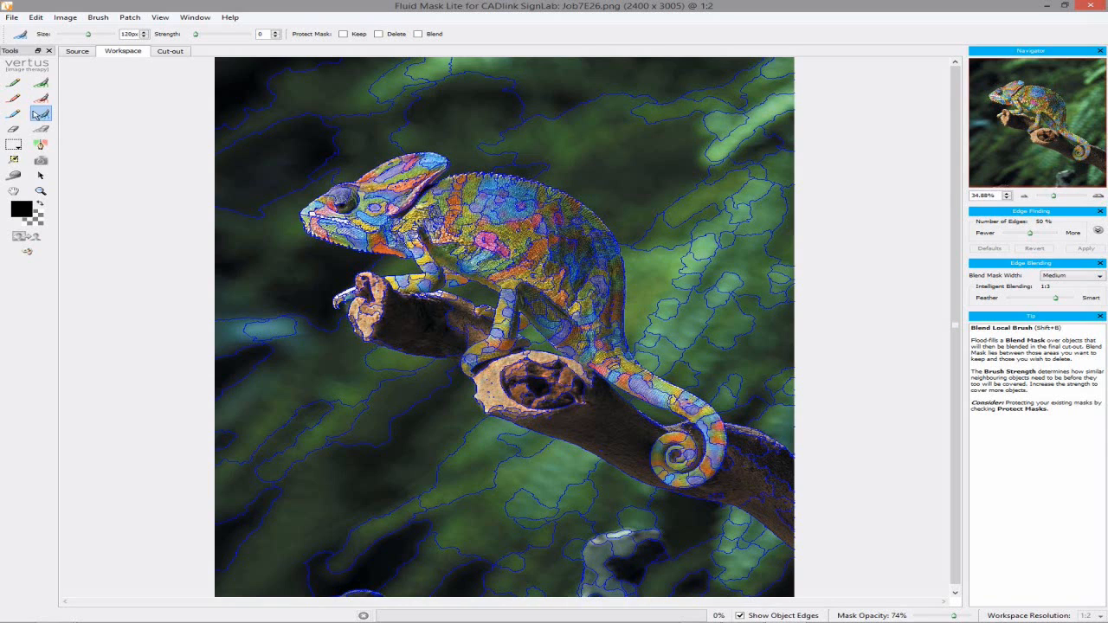
{"action": "left_click", "coordinate": [14, 99]}
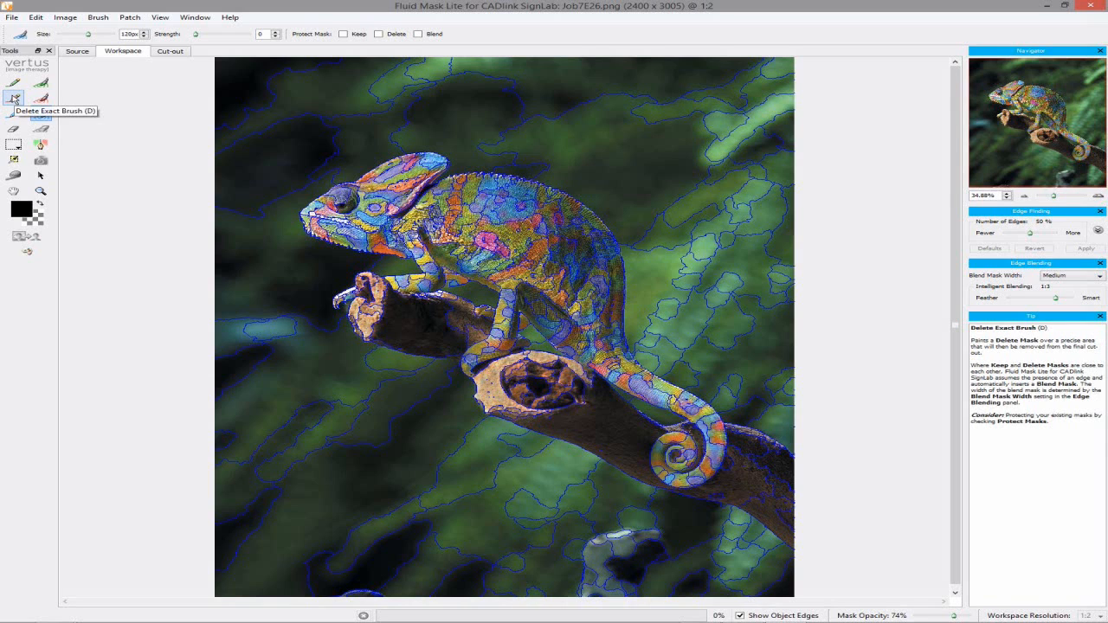
{"action": "left_click", "coordinate": [285, 132]}
{"action": "mouse_move", "coordinate": [286, 132]}
{"action": "left_mouse_down"}
{"action": "mouse_move", "coordinate": [279, 112]}
{"action": "mouse_move", "coordinate": [304, 102]}
{"action": "left_mouse_up"}
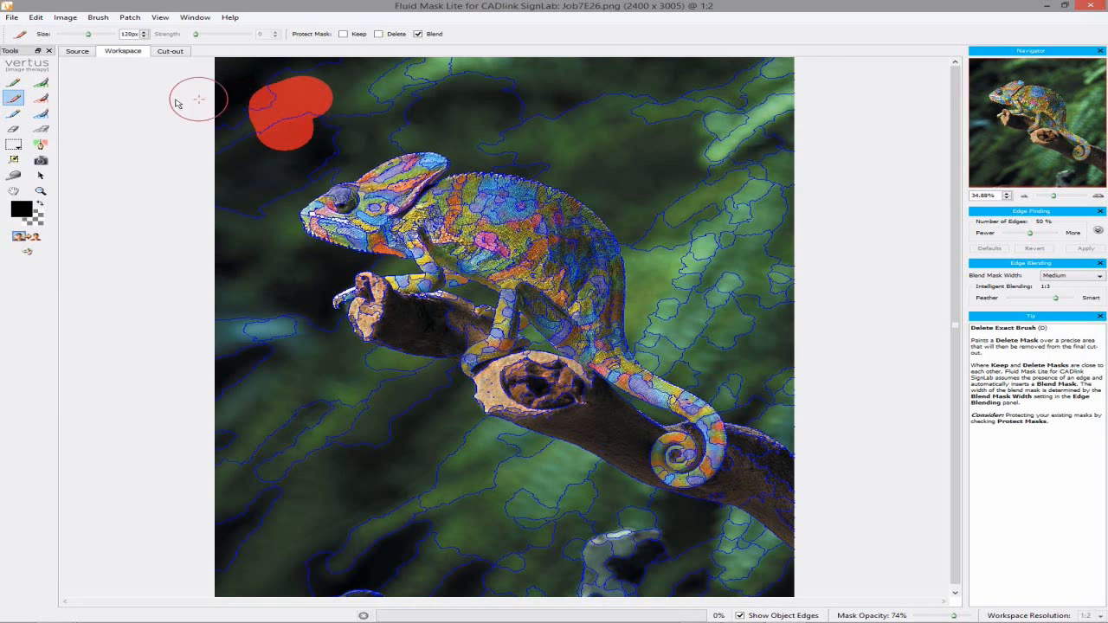
{"action": "left_click", "coordinate": [40, 98]}
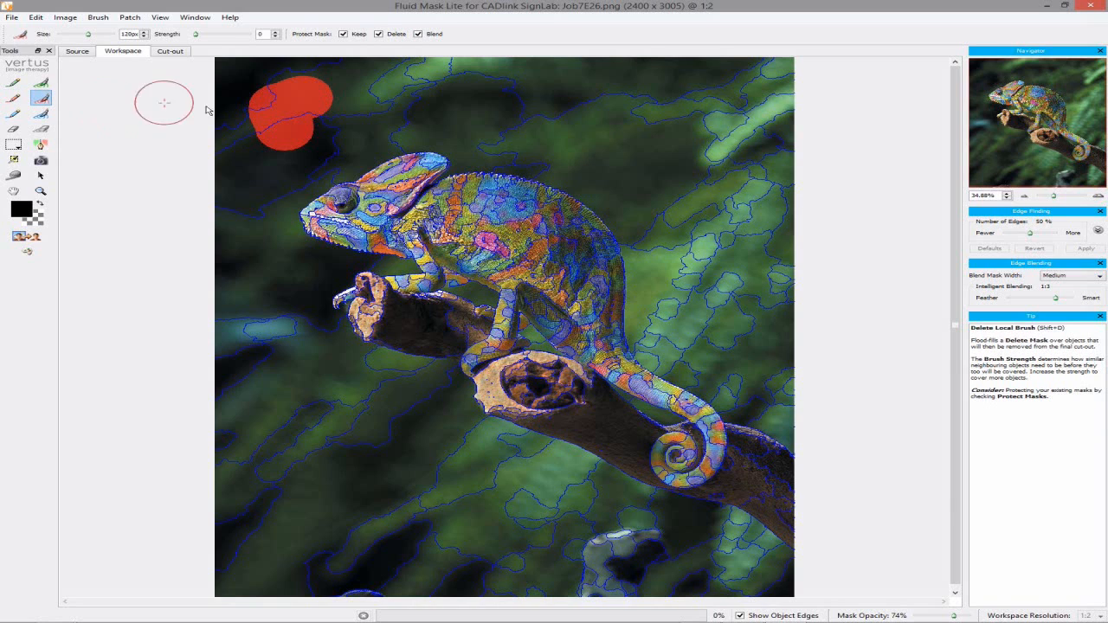
{"action": "left_click", "coordinate": [406, 92]}
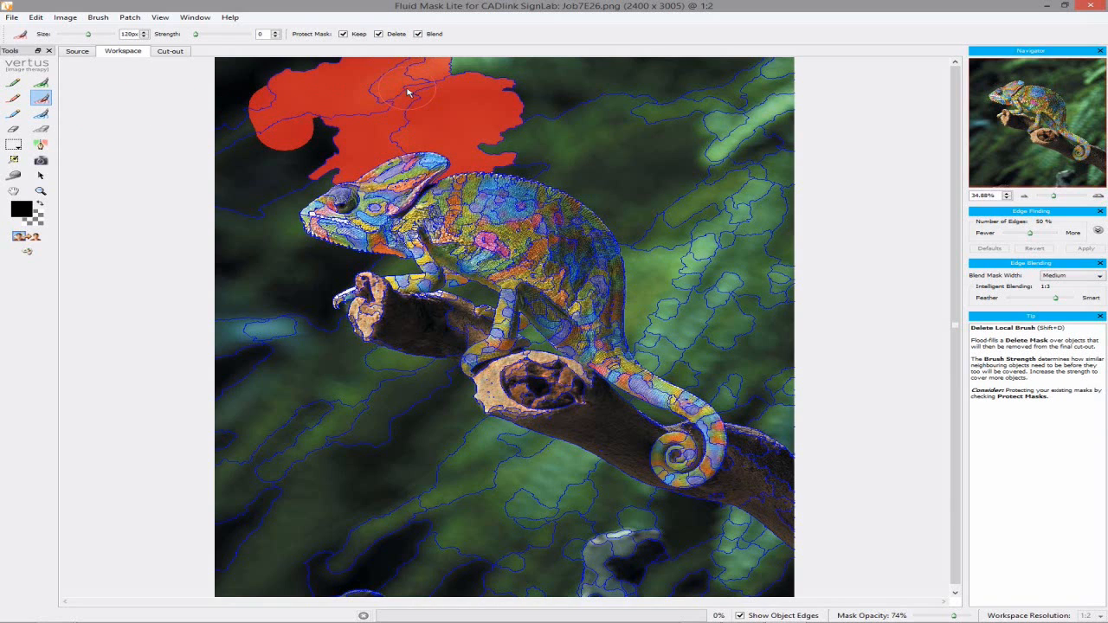
{"action": "left_click", "coordinate": [703, 110]}
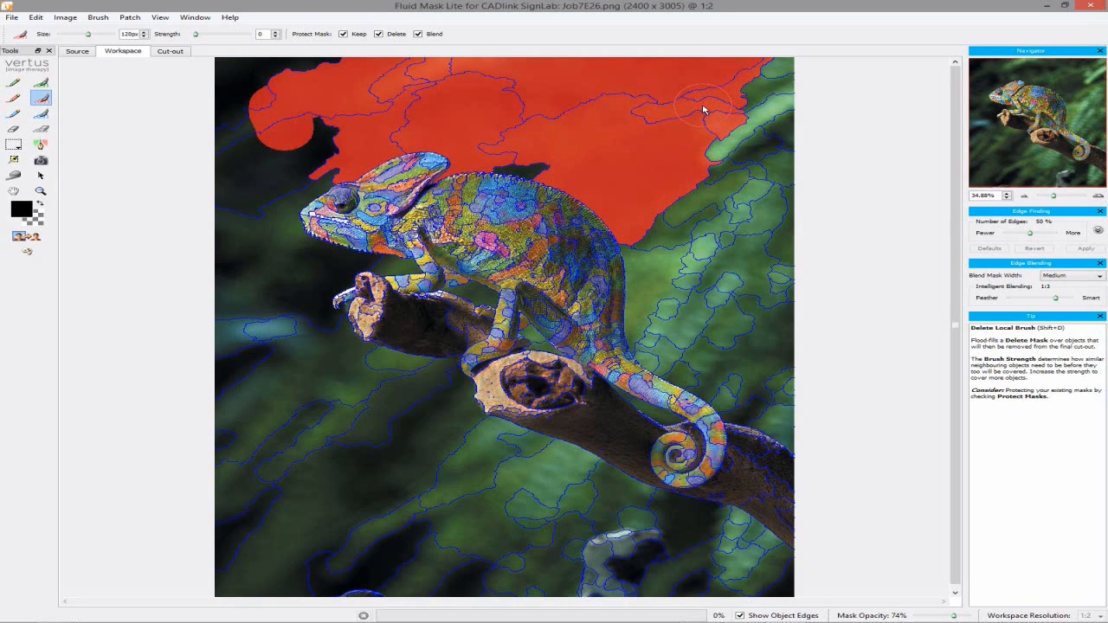
Mark the background right of the chameleon for deletion, switching brush size between 51 and 151px
{"action": "key", "text": "bracketleft"}
{"action": "key", "text": "bracketleft"}
{"action": "key", "text": "bracketleft"}
{"action": "key", "text": "bracketleft"}
{"action": "key", "text": "bracketleft"}
{"action": "left_click_drag", "start_coordinate": [761, 113], "coordinate": [761, 151]}
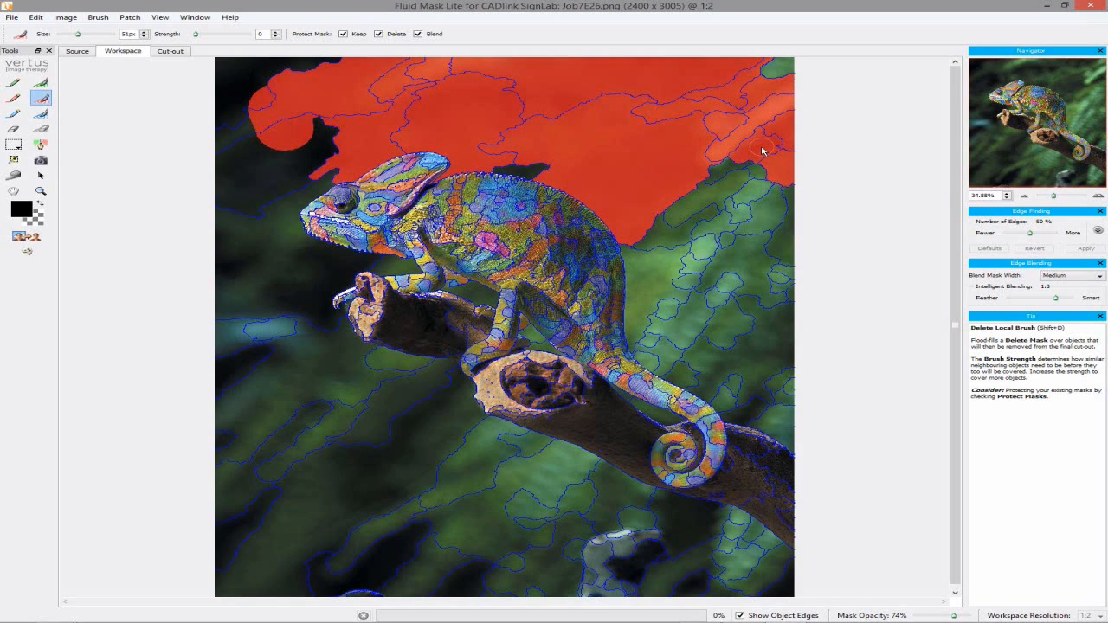
{"action": "key", "text": "bracketright"}
{"action": "key", "text": "bracketright"}
{"action": "key", "text": "bracketright"}
{"action": "key", "text": "bracketright"}
{"action": "key", "text": "bracketright"}
{"action": "mouse_move", "coordinate": [775, 93]}
{"action": "left_mouse_down"}
{"action": "mouse_move", "coordinate": [693, 268]}
{"action": "mouse_move", "coordinate": [700, 316]}
{"action": "mouse_move", "coordinate": [773, 379]}
{"action": "left_mouse_up"}
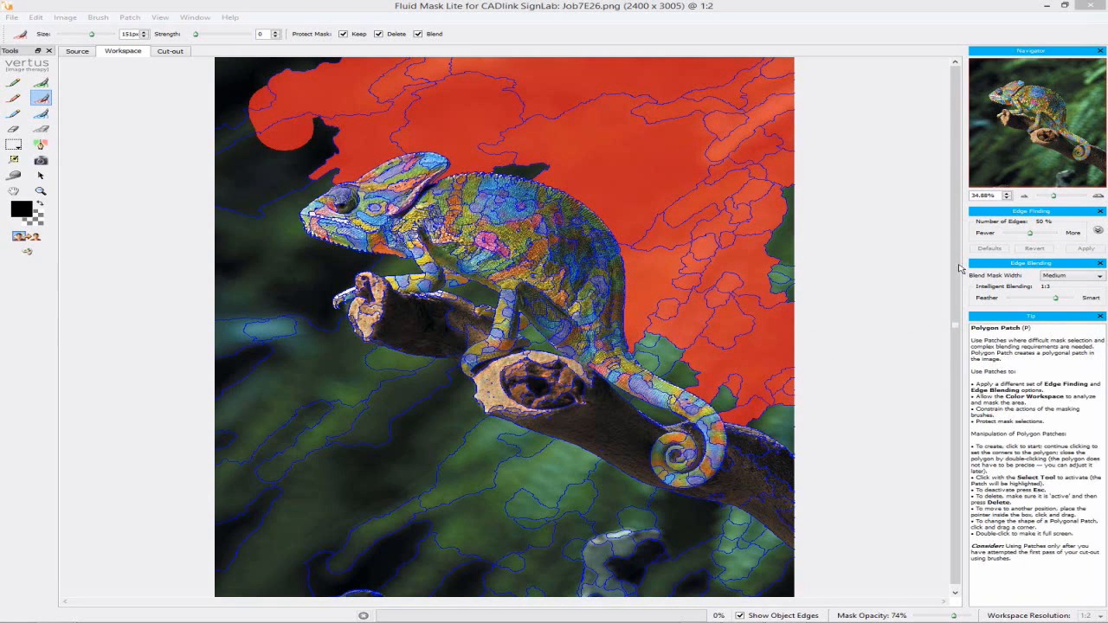
{"action": "left_click", "coordinate": [779, 280]}
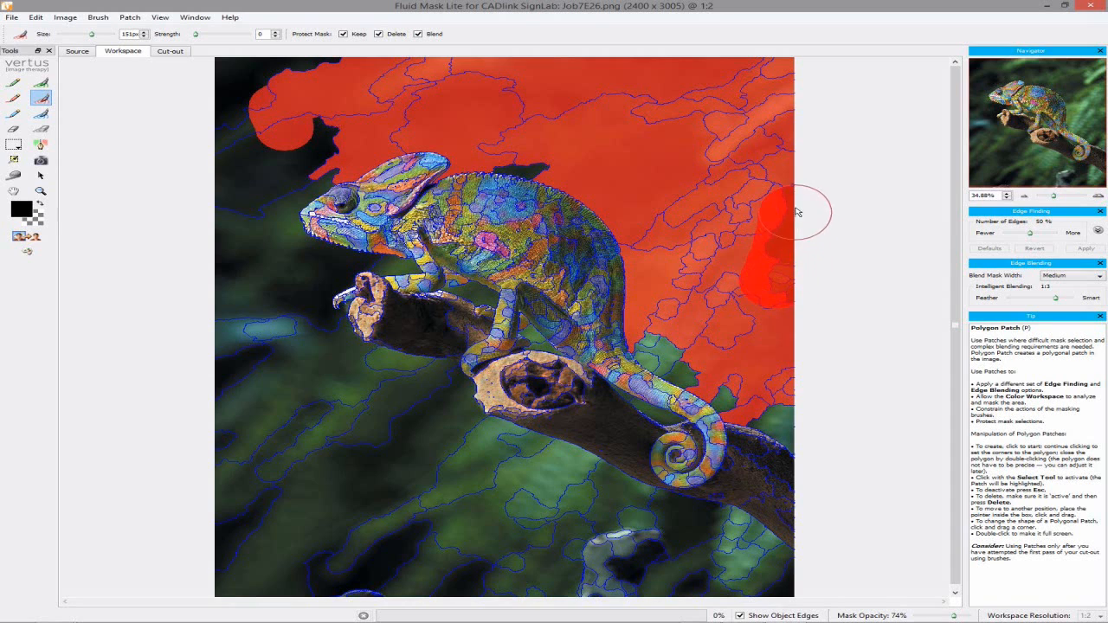
{"action": "left_click", "coordinate": [563, 151]}
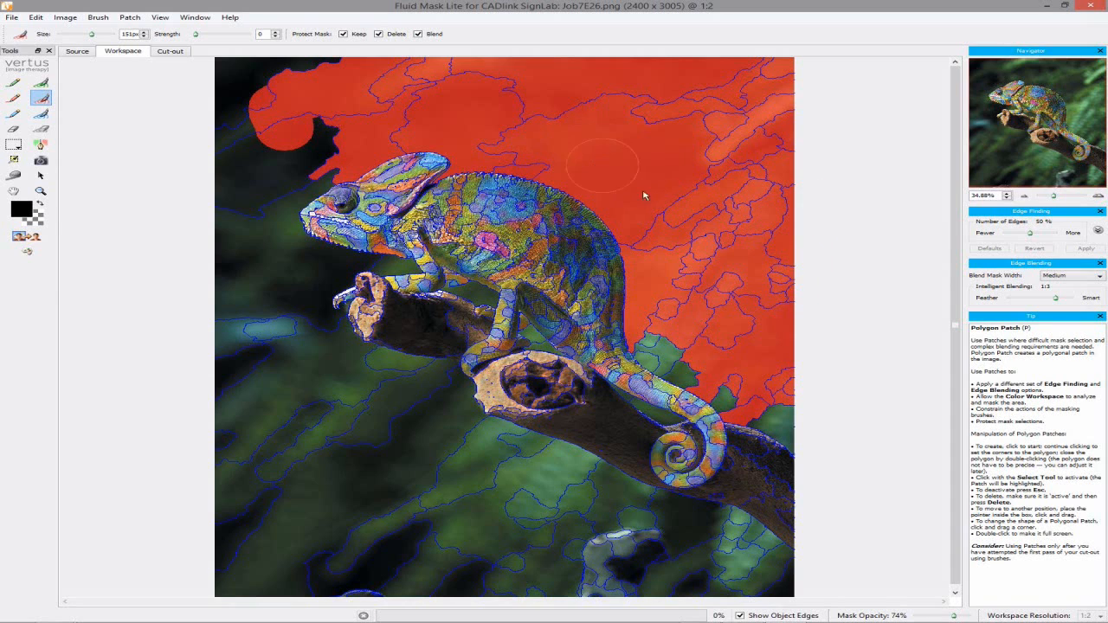
{"action": "left_click", "coordinate": [680, 349]}
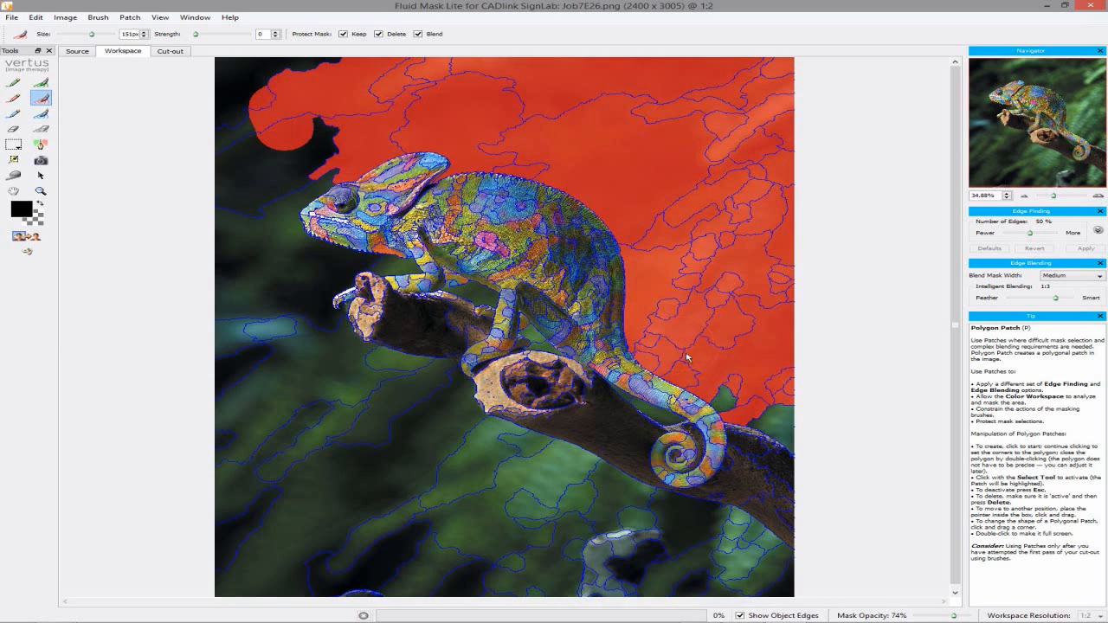
{"action": "left_click", "coordinate": [785, 395]}
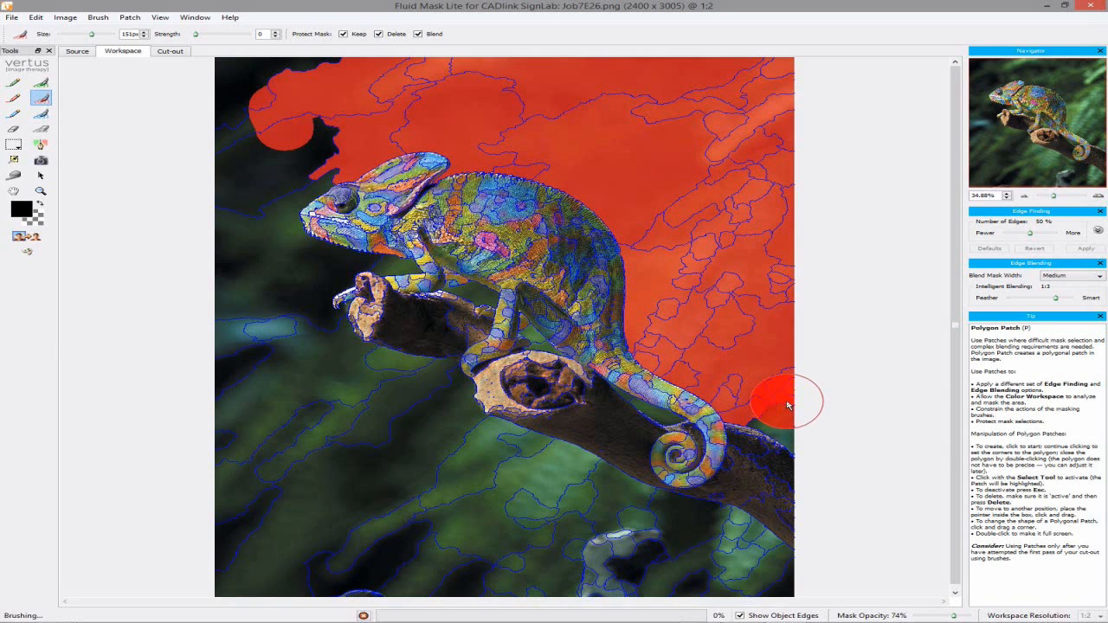
Paint the delete mask over the left and lower green leaves, then halve the brush to 75px
{"action": "mouse_move", "coordinate": [310, 79]}
{"action": "left_mouse_down"}
{"action": "mouse_move", "coordinate": [277, 86]}
{"action": "mouse_move", "coordinate": [210, 174]}
{"action": "mouse_move", "coordinate": [225, 265]}
{"action": "left_mouse_up"}
{"action": "mouse_move", "coordinate": [245, 345]}
{"action": "left_mouse_down"}
{"action": "mouse_move", "coordinate": [321, 581]}
{"action": "mouse_move", "coordinate": [449, 607]}
{"action": "left_mouse_up"}
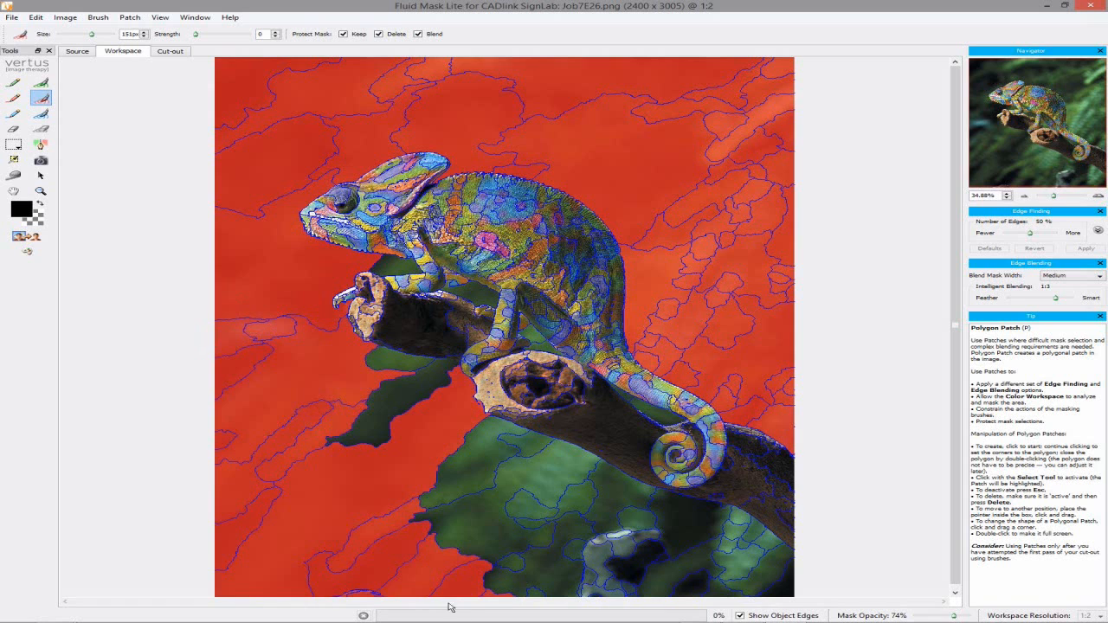
{"action": "left_click", "coordinate": [377, 392]}
{"action": "mouse_move", "coordinate": [432, 438]}
{"action": "left_mouse_down"}
{"action": "mouse_move", "coordinate": [645, 563]}
{"action": "mouse_move", "coordinate": [732, 593]}
{"action": "left_mouse_up"}
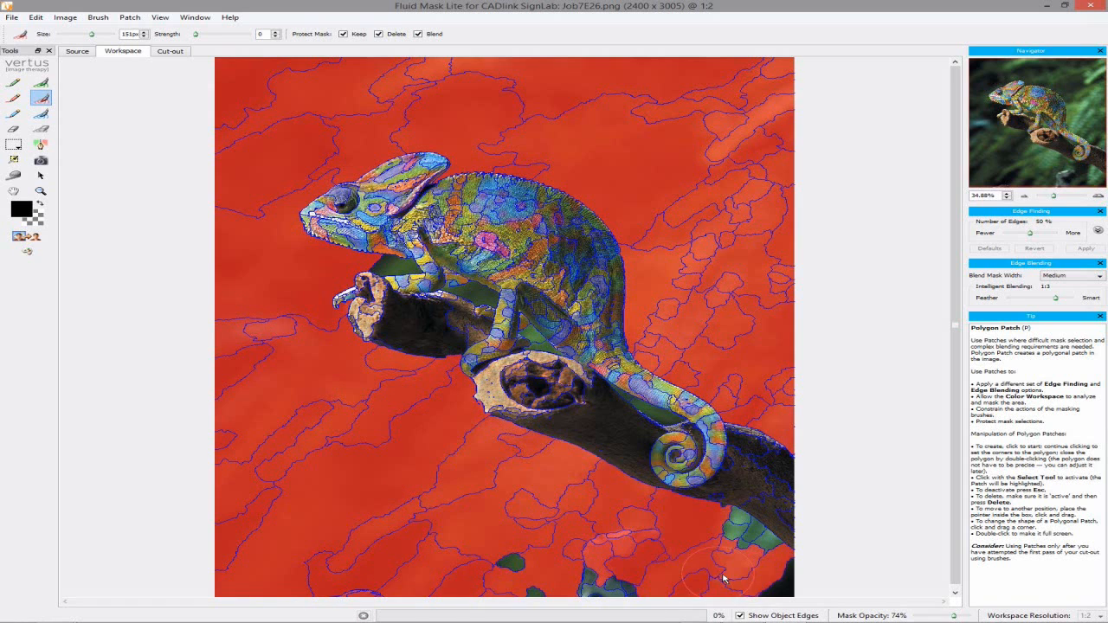
{"action": "left_click", "coordinate": [735, 551]}
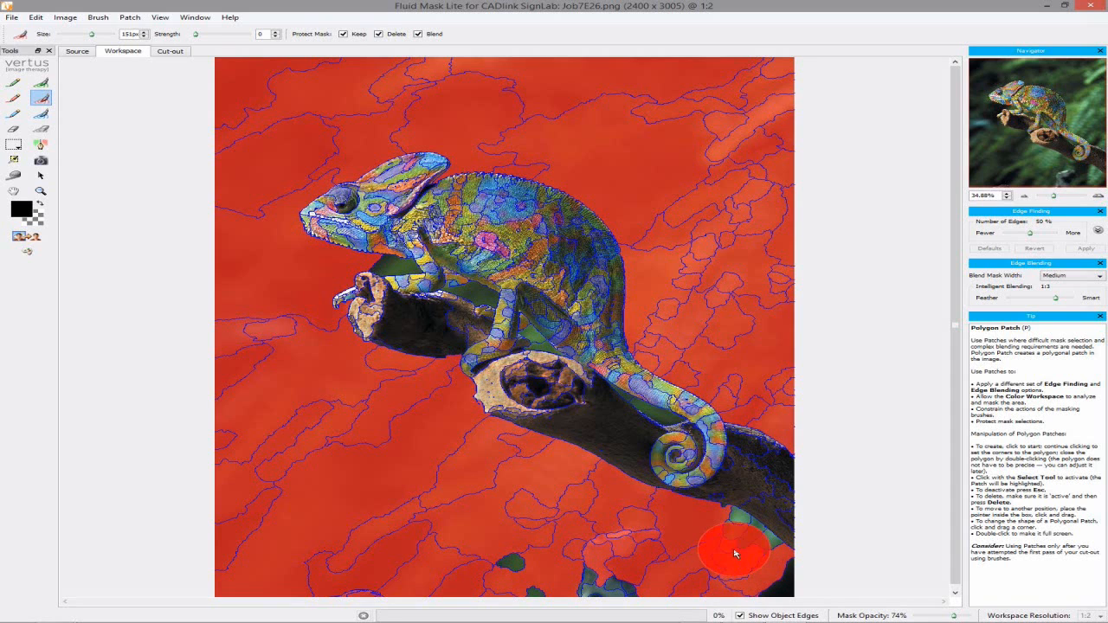
{"action": "left_click_drag", "start_coordinate": [779, 583], "coordinate": [338, 584]}
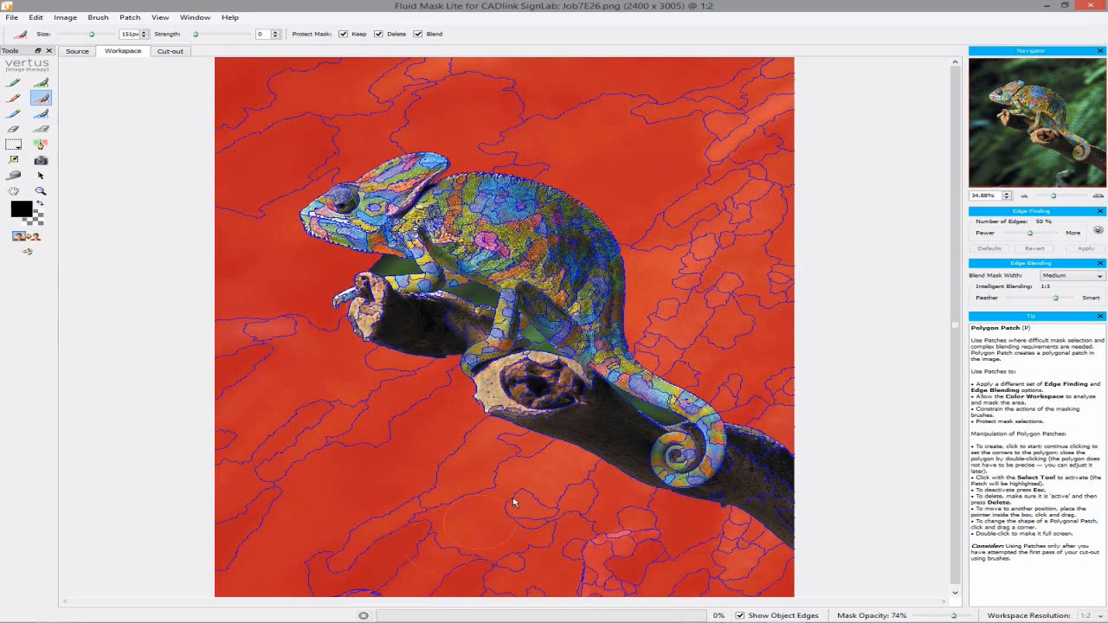
{"action": "key", "text": "bracketleft"}
{"action": "key", "text": "bracketleft"}
{"action": "key", "text": "bracketleft"}
{"action": "key", "text": "bracketleft"}
{"action": "key", "text": "bracketleft"}
{"action": "key", "text": "bracketleft"}
{"action": "key", "text": "bracketleft"}
{"action": "key", "text": "bracketleft"}
{"action": "key", "text": "bracketleft"}
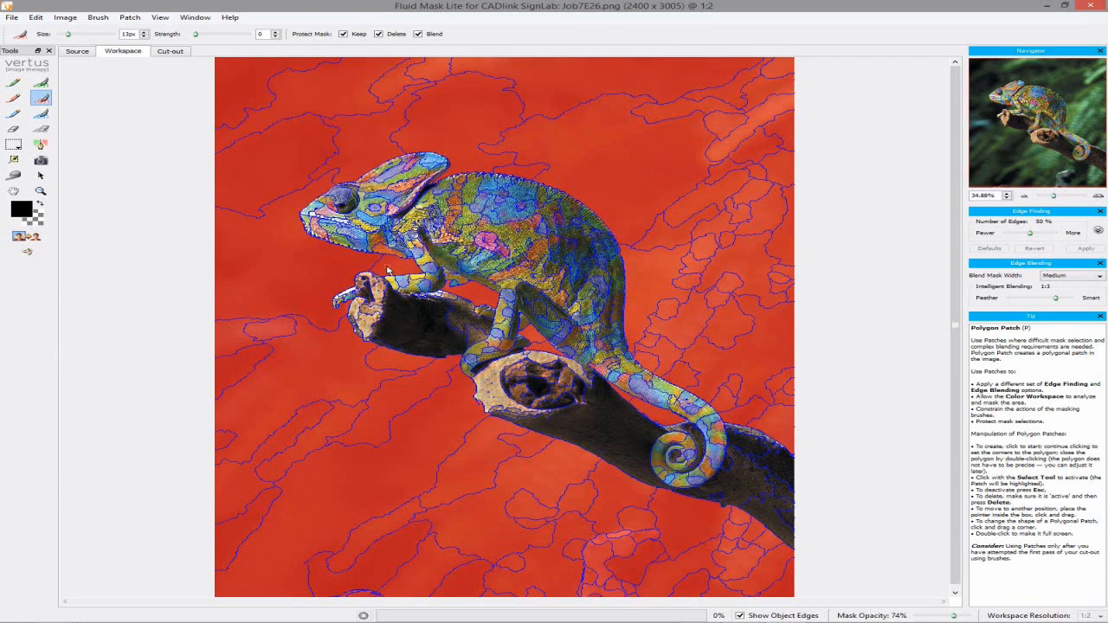
Run Clean All Delete and Auto-Fill with Keep, then create the chameleon cut-out
{"action": "left_click", "coordinate": [67, 19]}
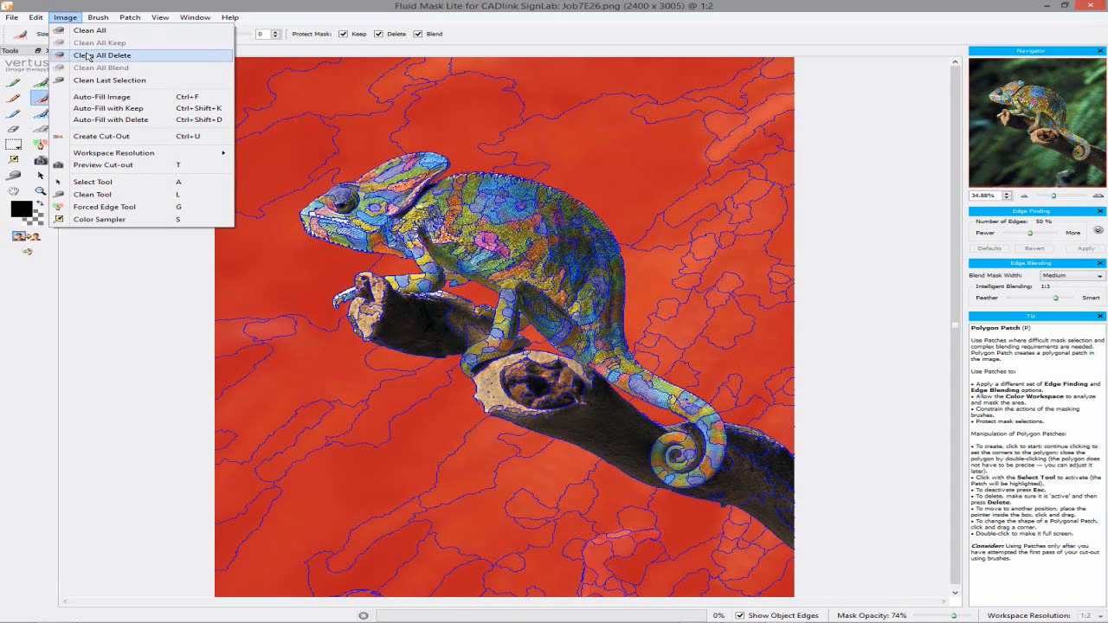
{"action": "left_click", "coordinate": [87, 55]}
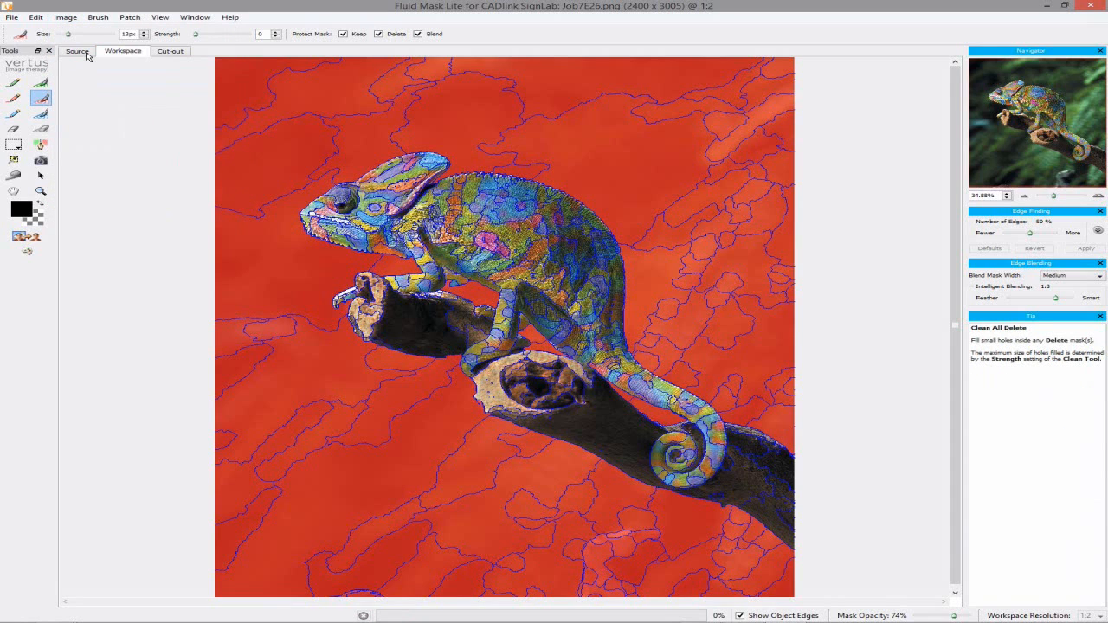
{"action": "left_click", "coordinate": [68, 19]}
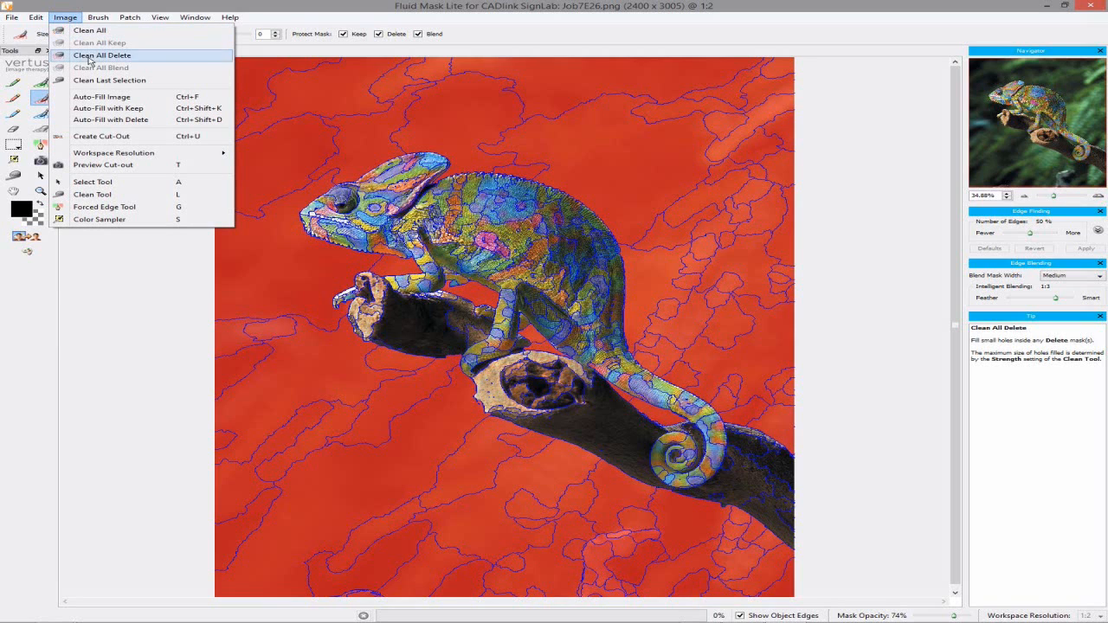
{"action": "left_click", "coordinate": [112, 110]}
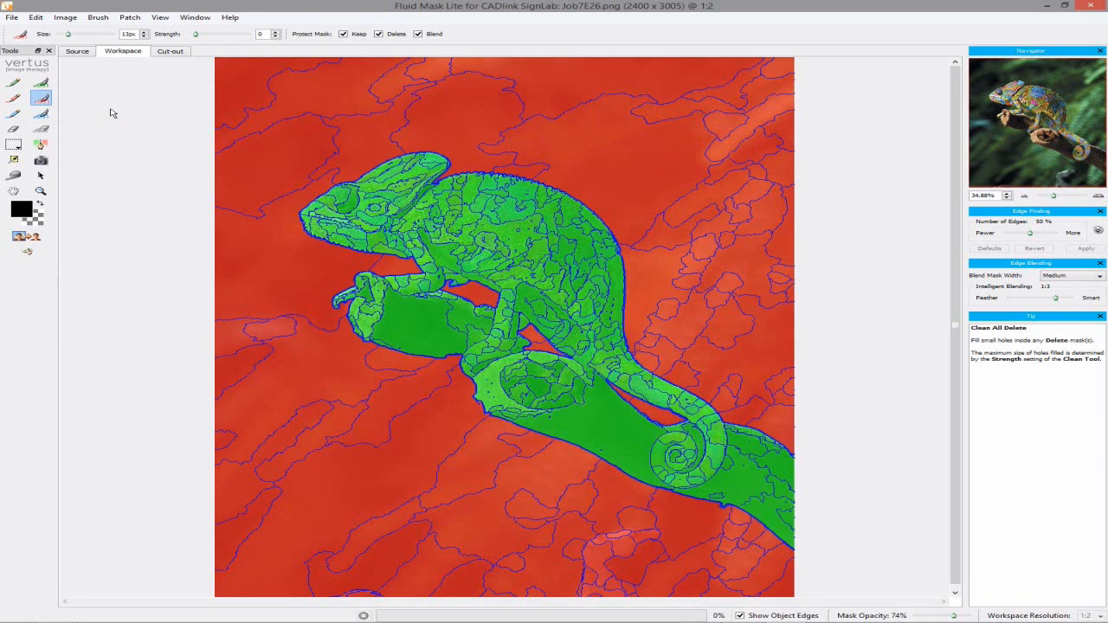
{"action": "left_click", "coordinate": [27, 239]}
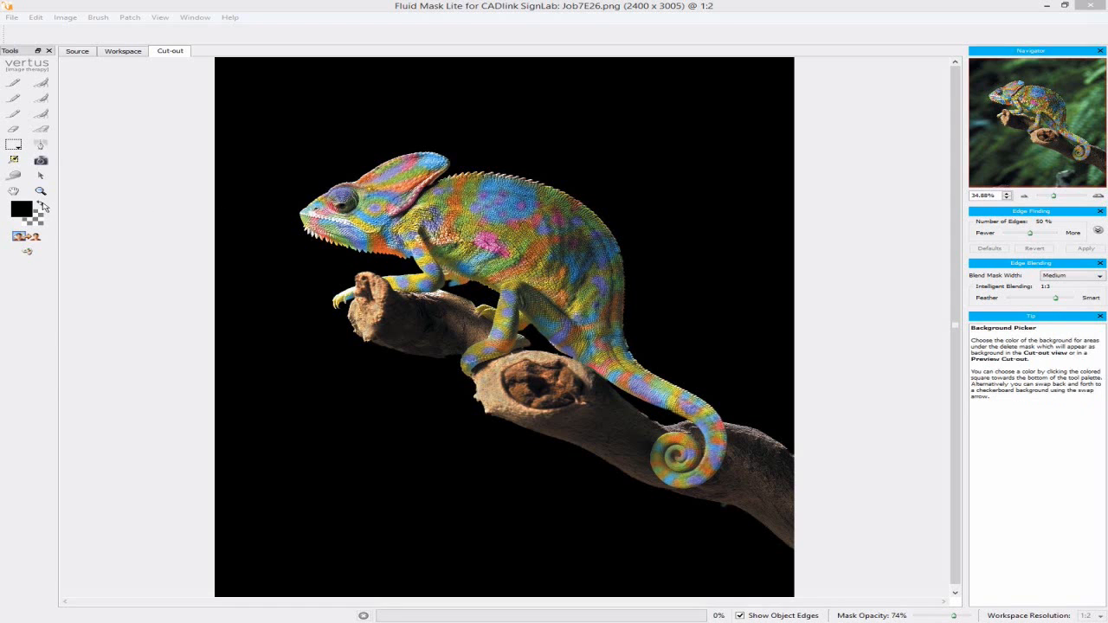
Switch the chameleon preview background to green (0, 170, 0), then Save and Apply back to the job
{"action": "left_click", "coordinate": [43, 206]}
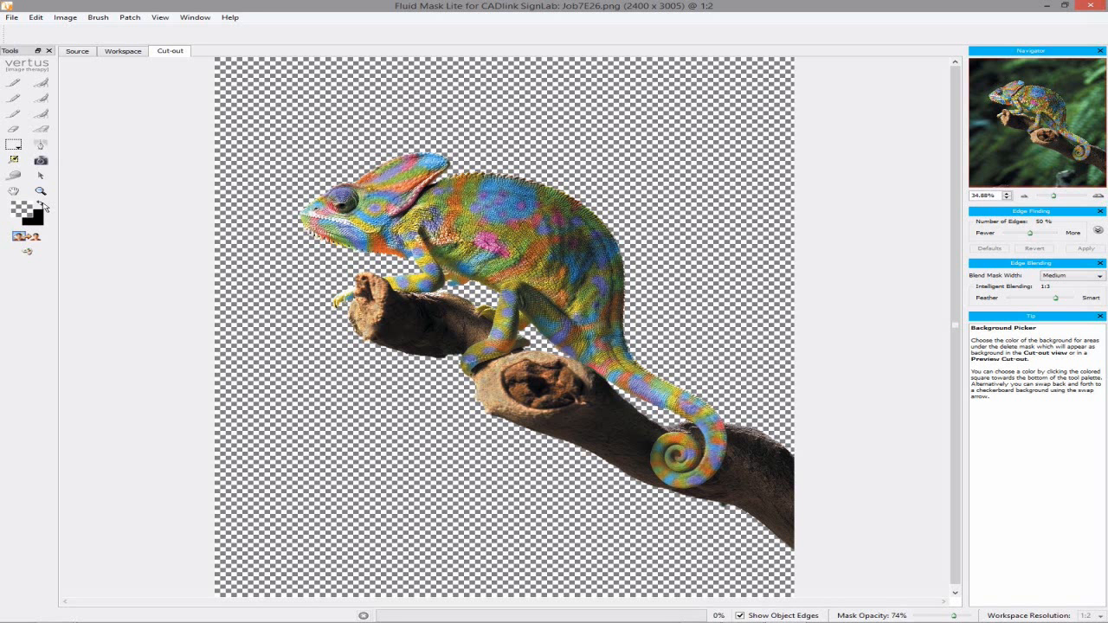
{"action": "left_click", "coordinate": [40, 207]}
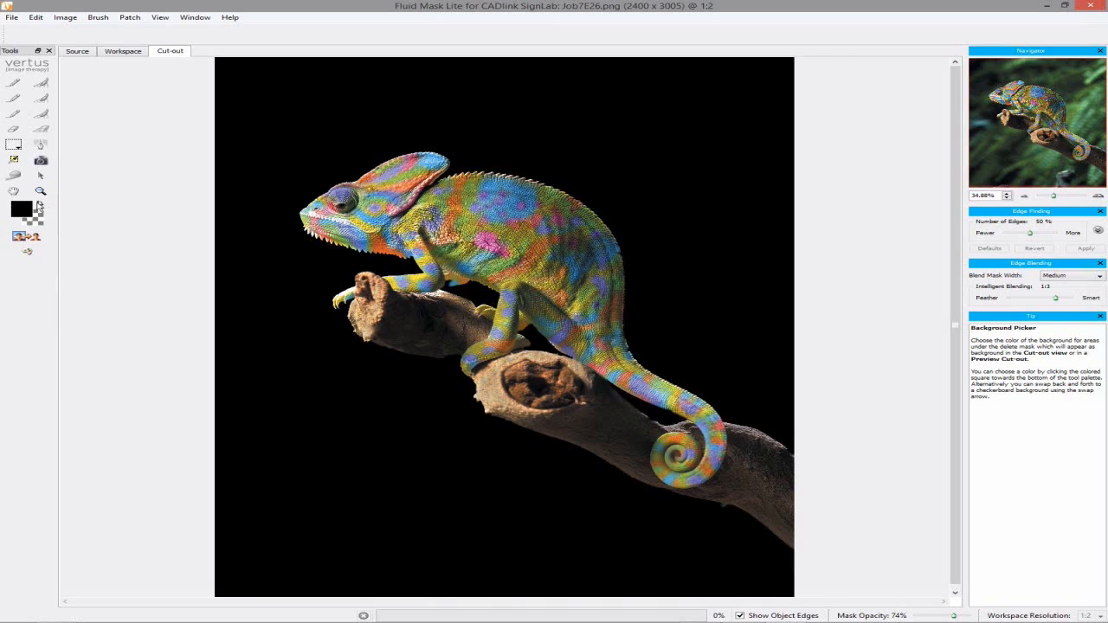
{"action": "left_click", "coordinate": [20, 210]}
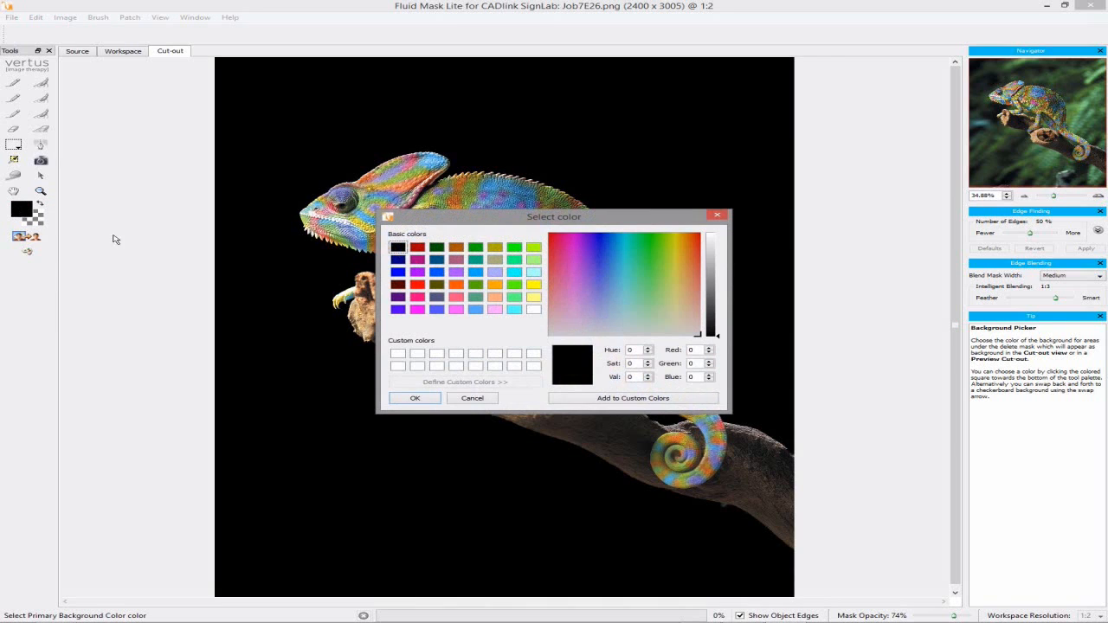
{"action": "left_click", "coordinate": [475, 247]}
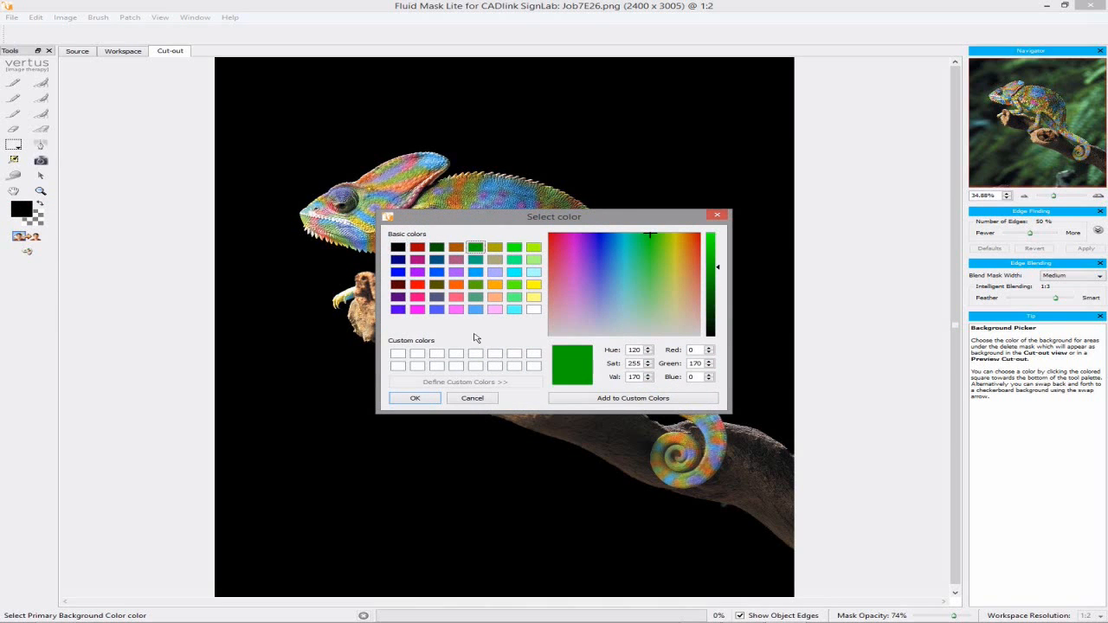
{"action": "left_click", "coordinate": [422, 398]}
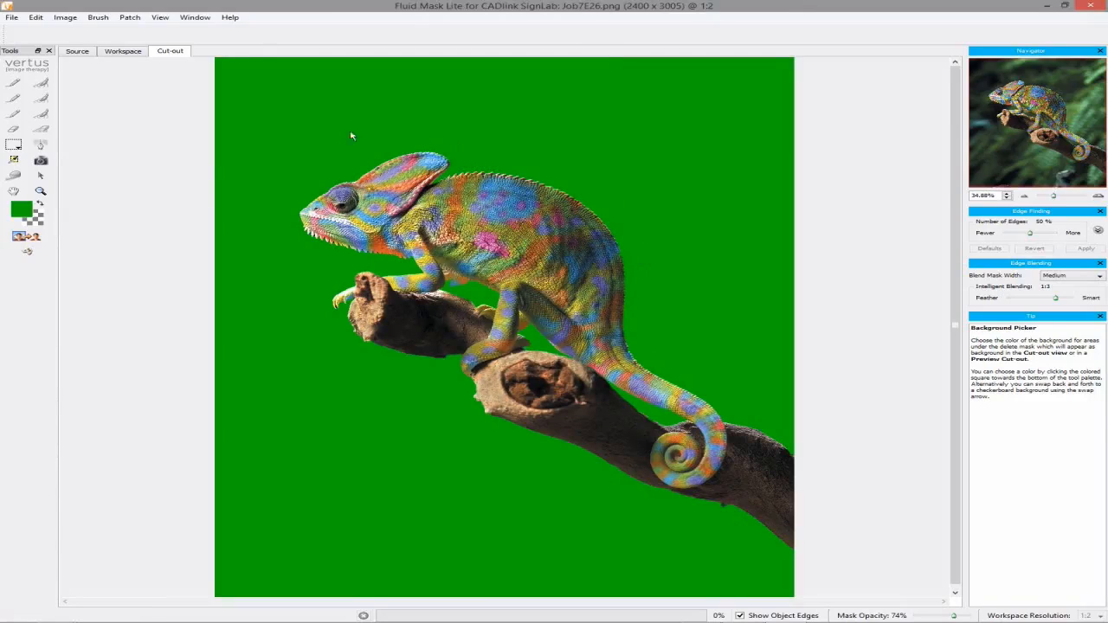
{"action": "left_click", "coordinate": [12, 17]}
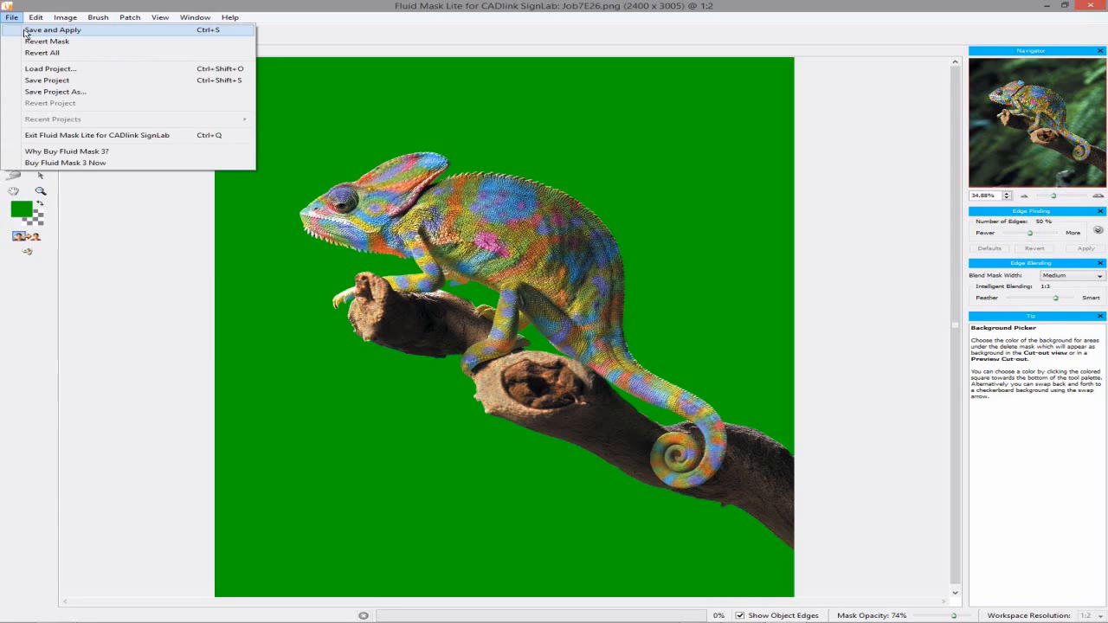
{"action": "left_click", "coordinate": [26, 27]}
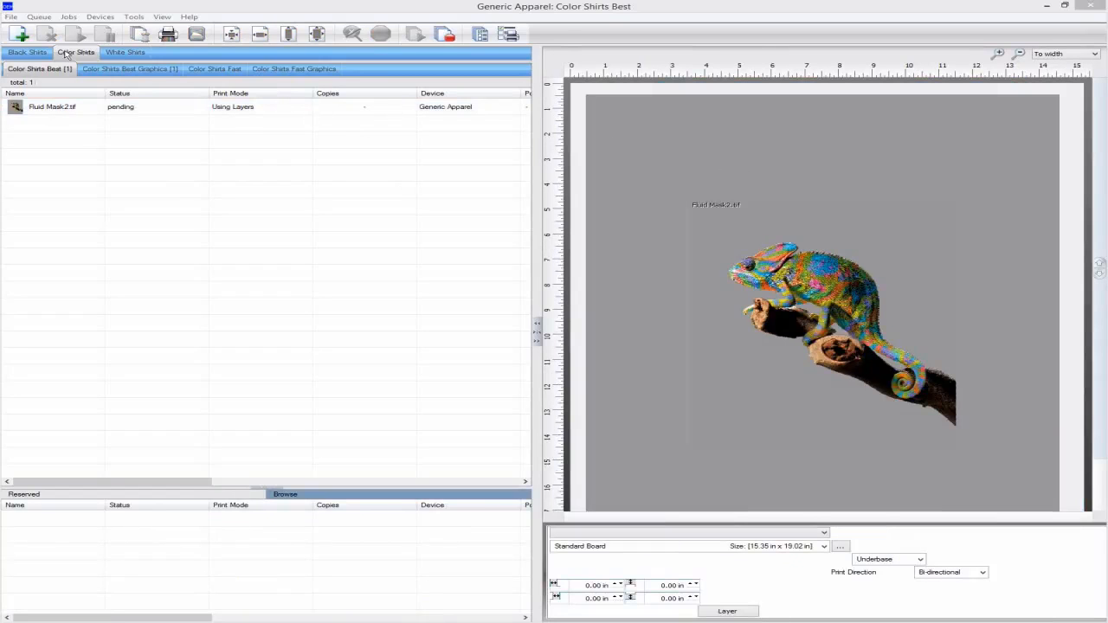
Import Fluid Mask.tif into the Black Shirts Best queue
{"action": "left_click", "coordinate": [41, 54]}
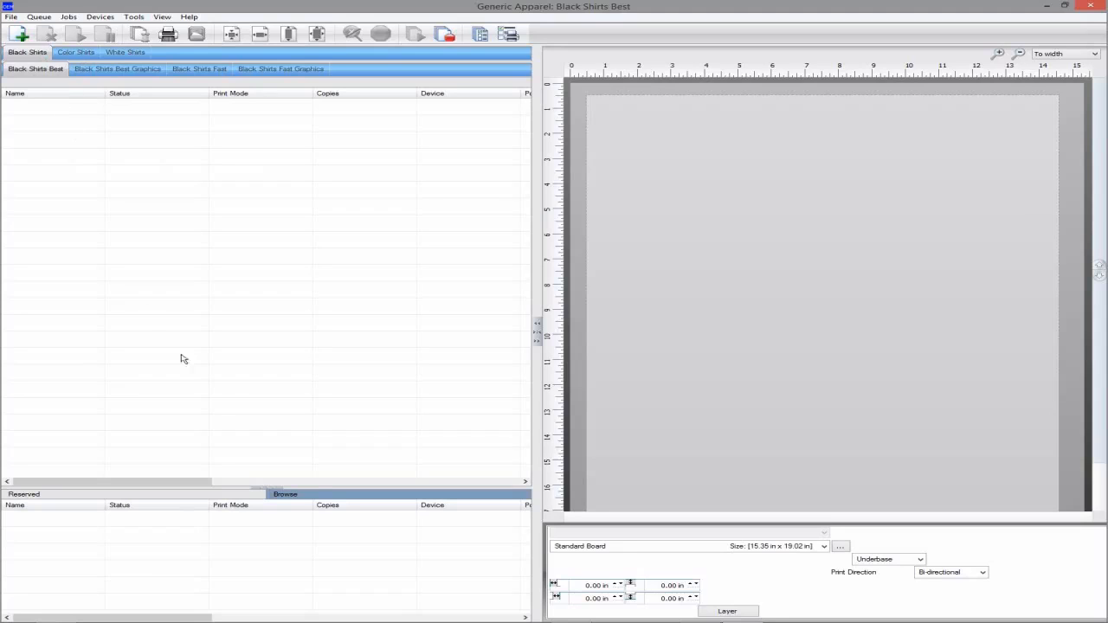
{"action": "left_click", "coordinate": [325, 497]}
{"action": "scroll", "coordinate": [522, 568], "scroll_direction": "down", "scroll_amount": 3}
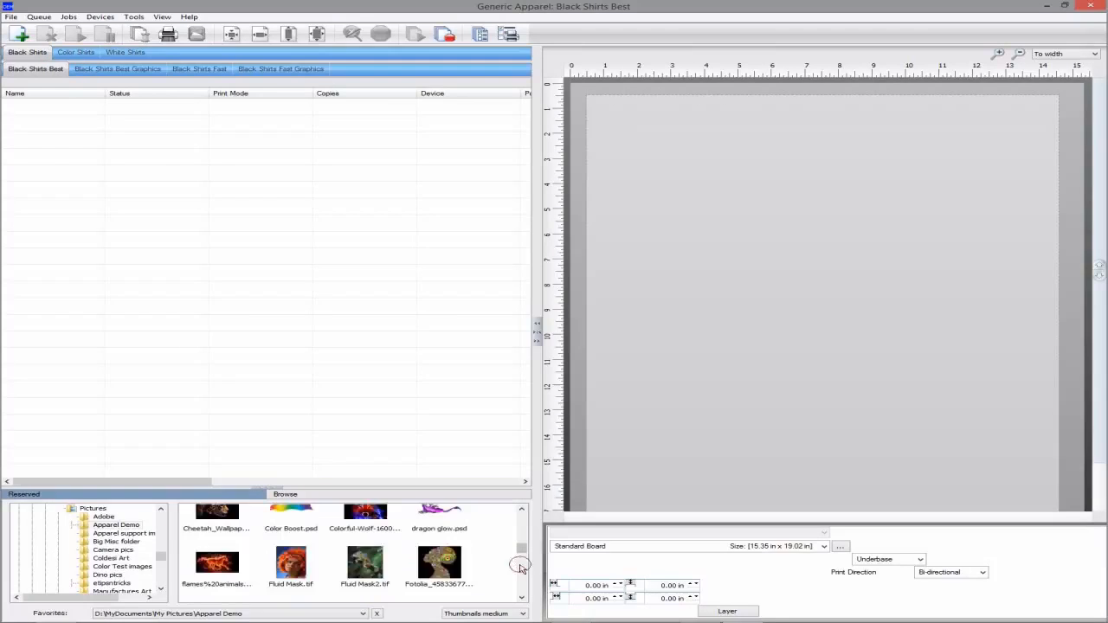
{"action": "left_click", "coordinate": [291, 563]}
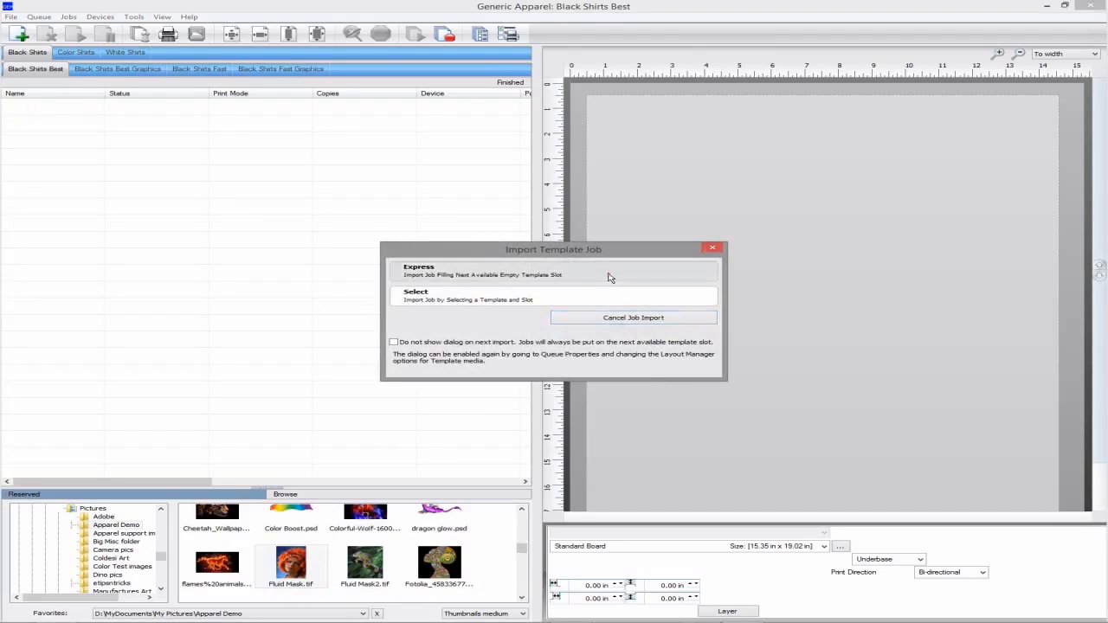
{"action": "left_click", "coordinate": [609, 275]}
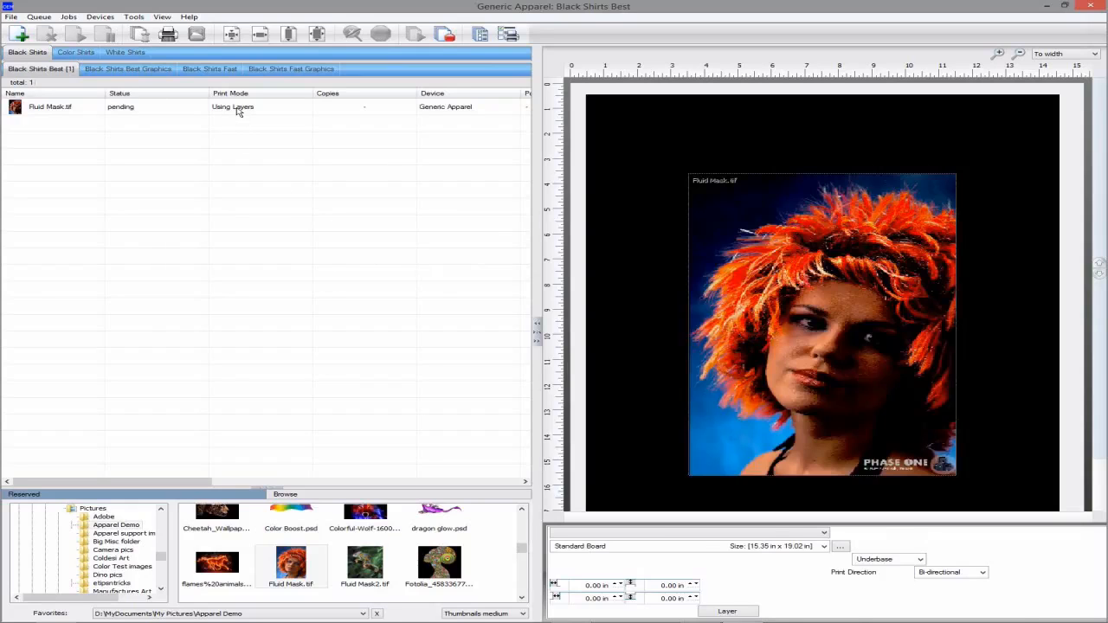
Open the Fluid Mask.tif job in Fluid Mask Lite for editing
{"action": "left_click", "coordinate": [238, 109]}
{"action": "right_click", "coordinate": [238, 109]}
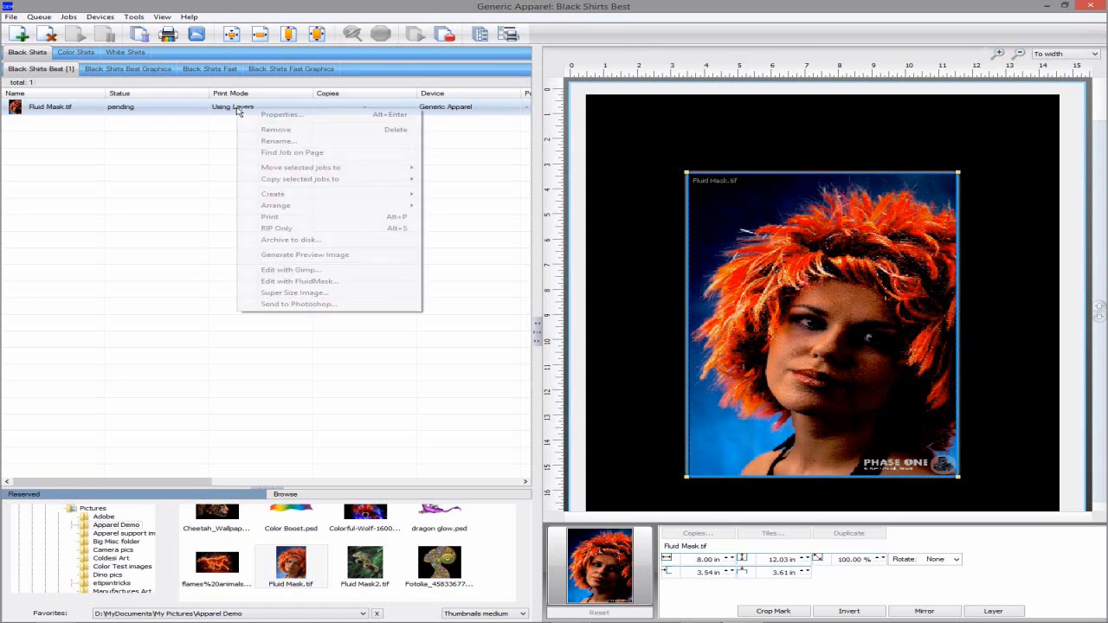
{"action": "left_click", "coordinate": [327, 282]}
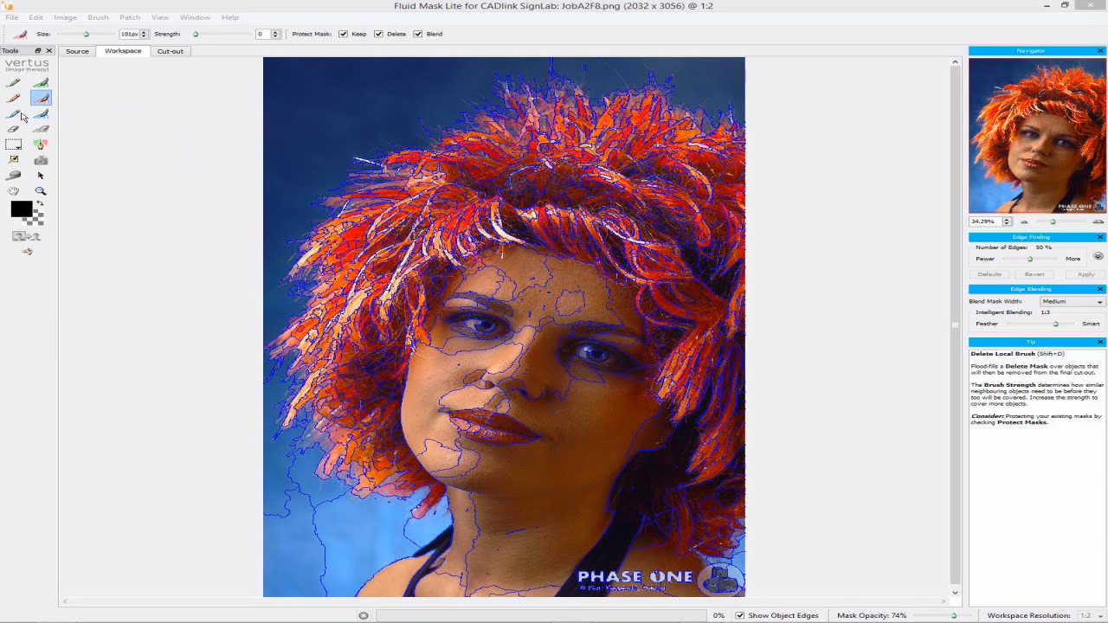
Paint a blend mask around the woman's hair edge, from upper right to bottom right
{"action": "left_click", "coordinate": [14, 114]}
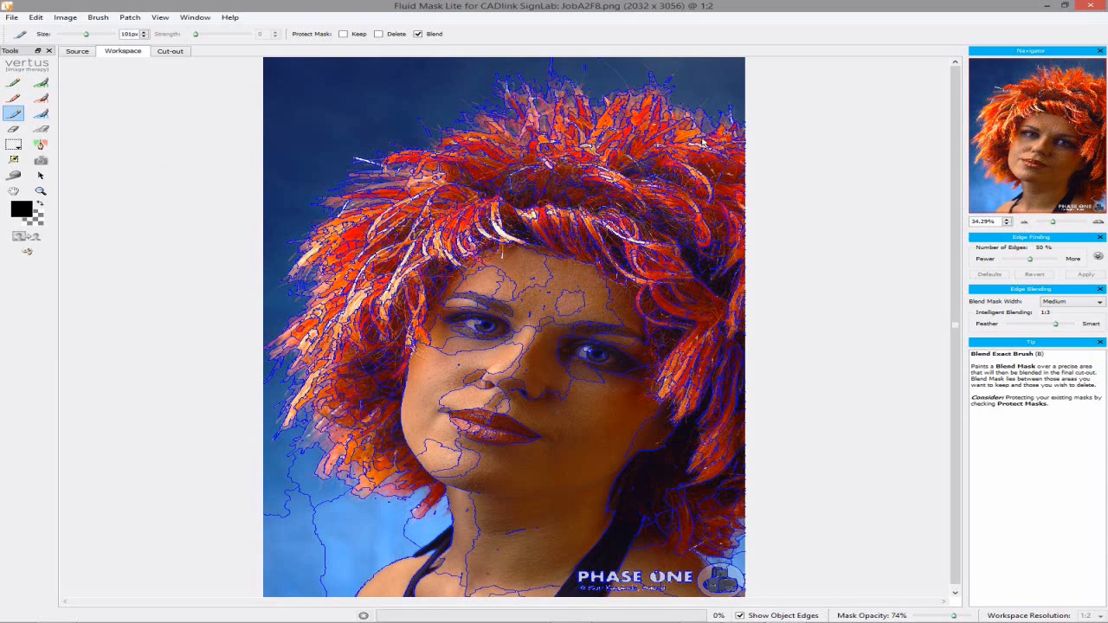
{"action": "mouse_move", "coordinate": [742, 129]}
{"action": "left_mouse_down"}
{"action": "mouse_move", "coordinate": [663, 94]}
{"action": "mouse_move", "coordinate": [598, 109]}
{"action": "mouse_move", "coordinate": [565, 88]}
{"action": "mouse_move", "coordinate": [527, 108]}
{"action": "mouse_move", "coordinate": [515, 93]}
{"action": "mouse_move", "coordinate": [504, 127]}
{"action": "mouse_move", "coordinate": [393, 150]}
{"action": "mouse_move", "coordinate": [362, 171]}
{"action": "mouse_move", "coordinate": [385, 173]}
{"action": "mouse_move", "coordinate": [334, 208]}
{"action": "mouse_move", "coordinate": [310, 256]}
{"action": "mouse_move", "coordinate": [311, 315]}
{"action": "mouse_move", "coordinate": [290, 346]}
{"action": "mouse_move", "coordinate": [307, 407]}
{"action": "mouse_move", "coordinate": [295, 417]}
{"action": "mouse_move", "coordinate": [336, 457]}
{"action": "mouse_move", "coordinate": [330, 465]}
{"action": "mouse_move", "coordinate": [437, 511]}
{"action": "mouse_move", "coordinate": [416, 495]}
{"action": "left_mouse_up"}
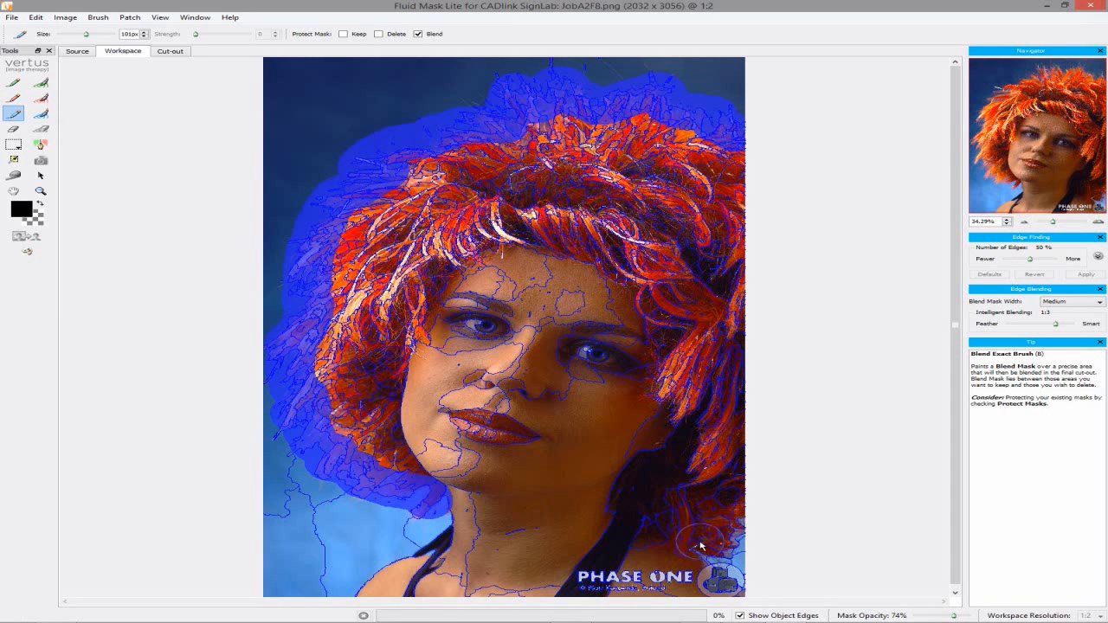
{"action": "left_click_drag", "start_coordinate": [693, 544], "coordinate": [741, 528]}
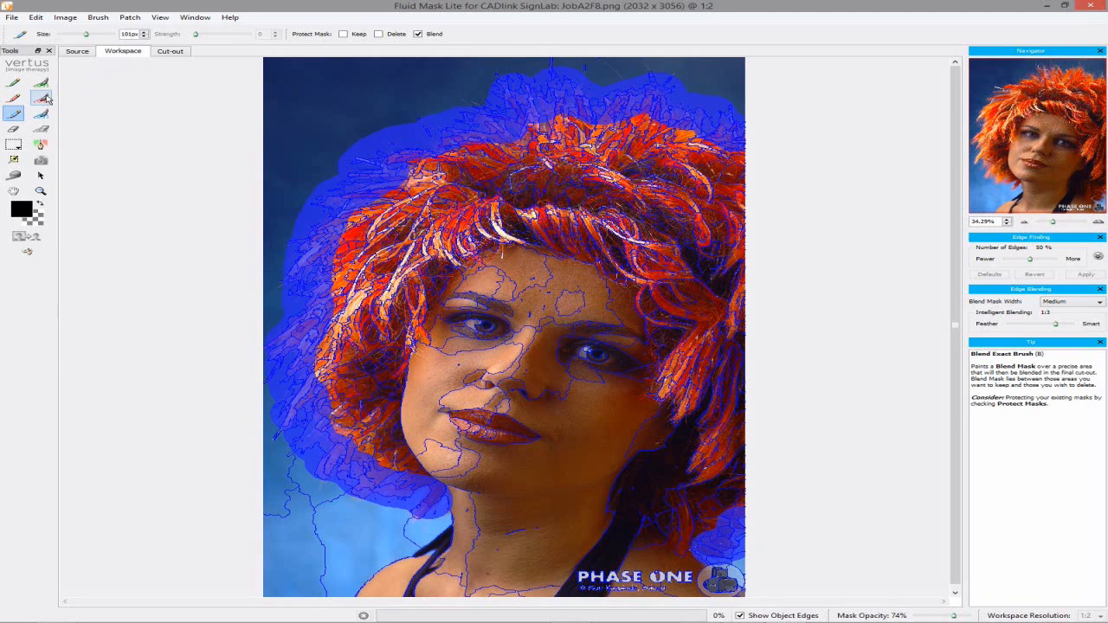
Flood-fill delete marks on the top-right, top-left, bottom-left and beside-logo background areas
{"action": "left_click", "coordinate": [41, 97]}
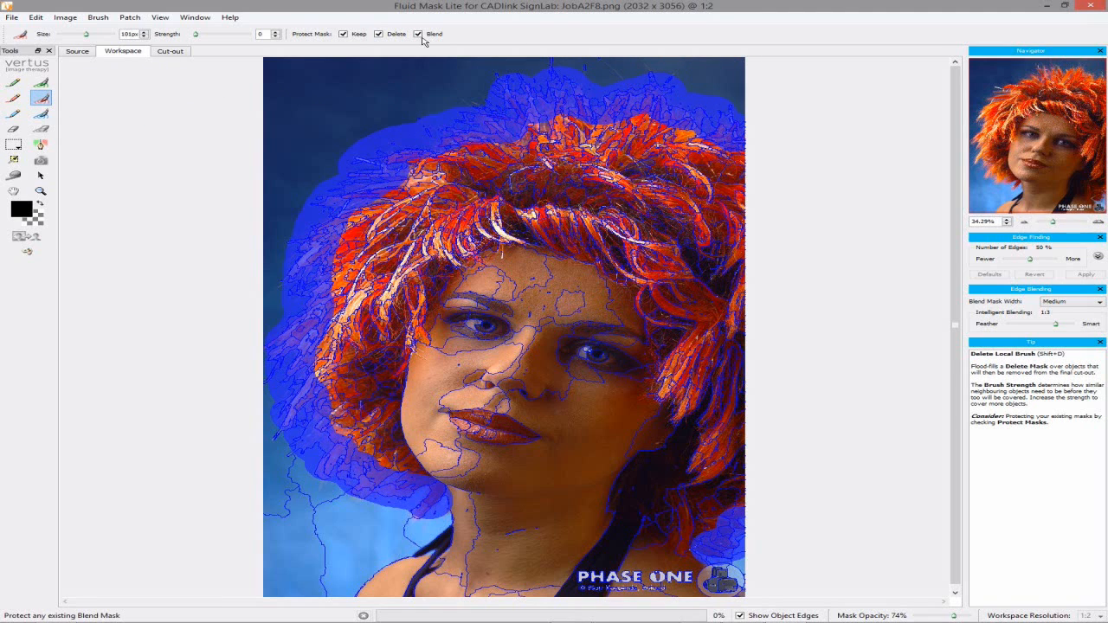
{"action": "left_click", "coordinate": [731, 77]}
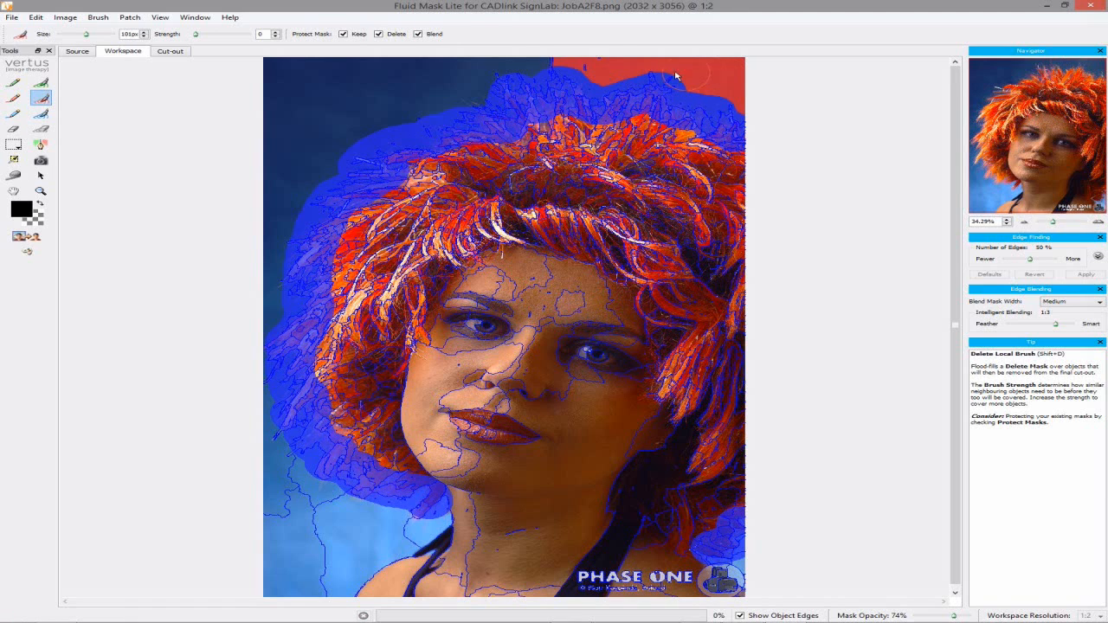
{"action": "left_click", "coordinate": [318, 69]}
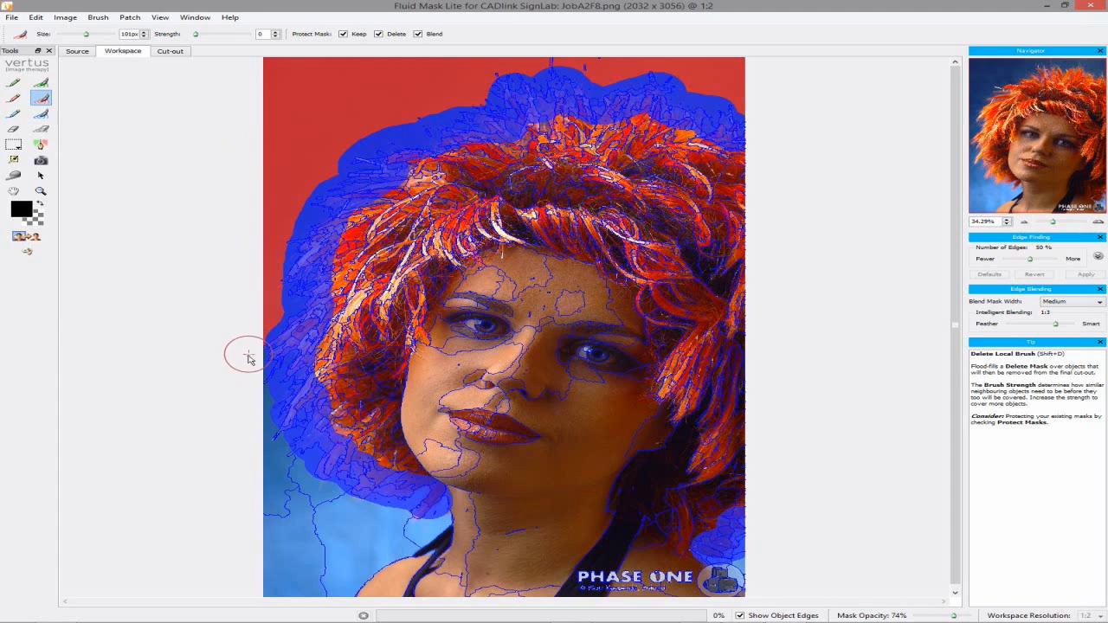
{"action": "left_click", "coordinate": [285, 519]}
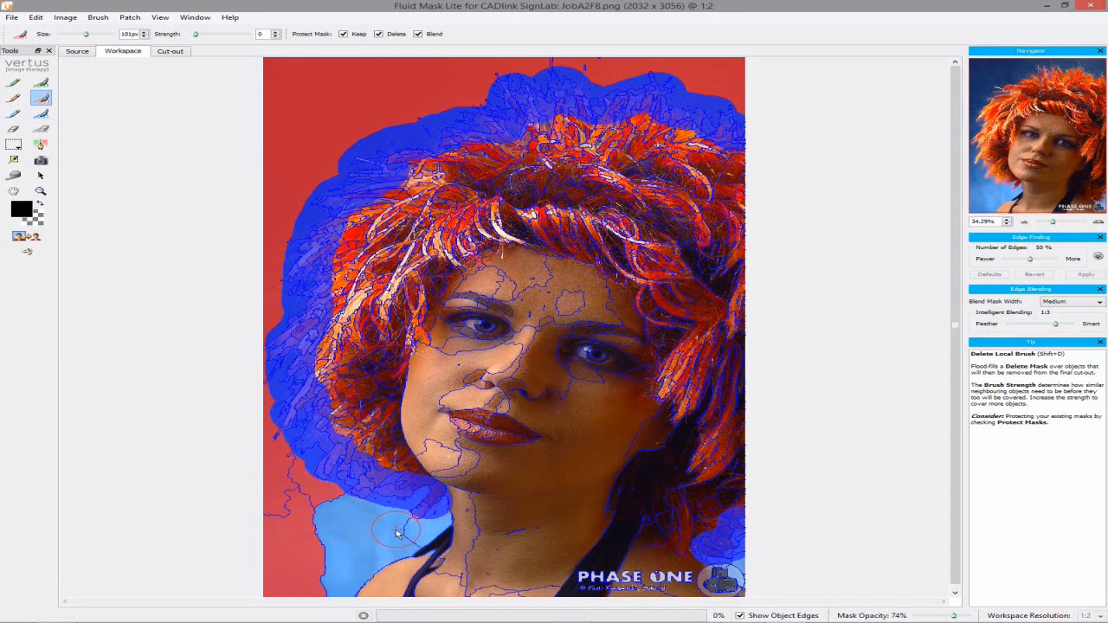
{"action": "left_click", "coordinate": [387, 533]}
{"action": "left_click", "coordinate": [756, 570]}
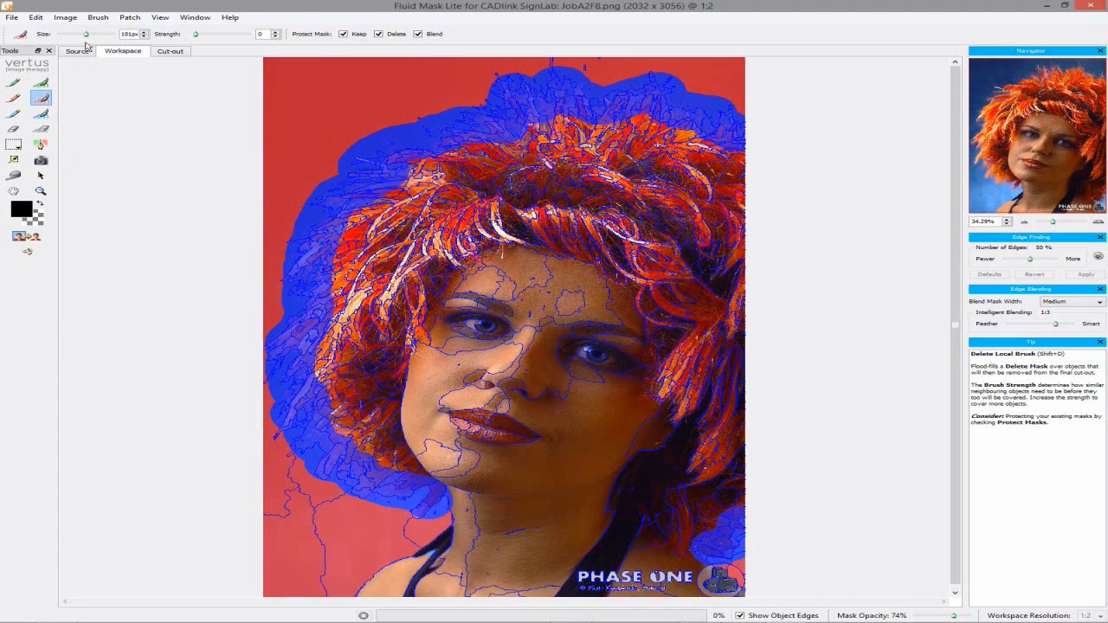
Auto-fill the woman with Keep, preview the Cut-out, then Save and Apply to the RIP
{"action": "left_click", "coordinate": [65, 18]}
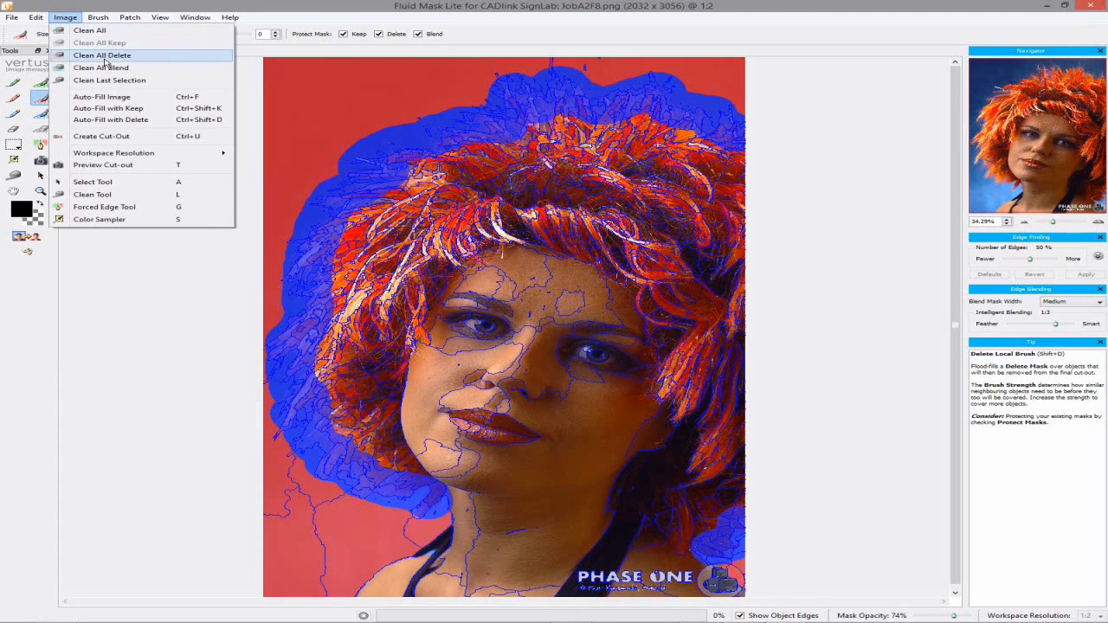
{"action": "left_click", "coordinate": [123, 108]}
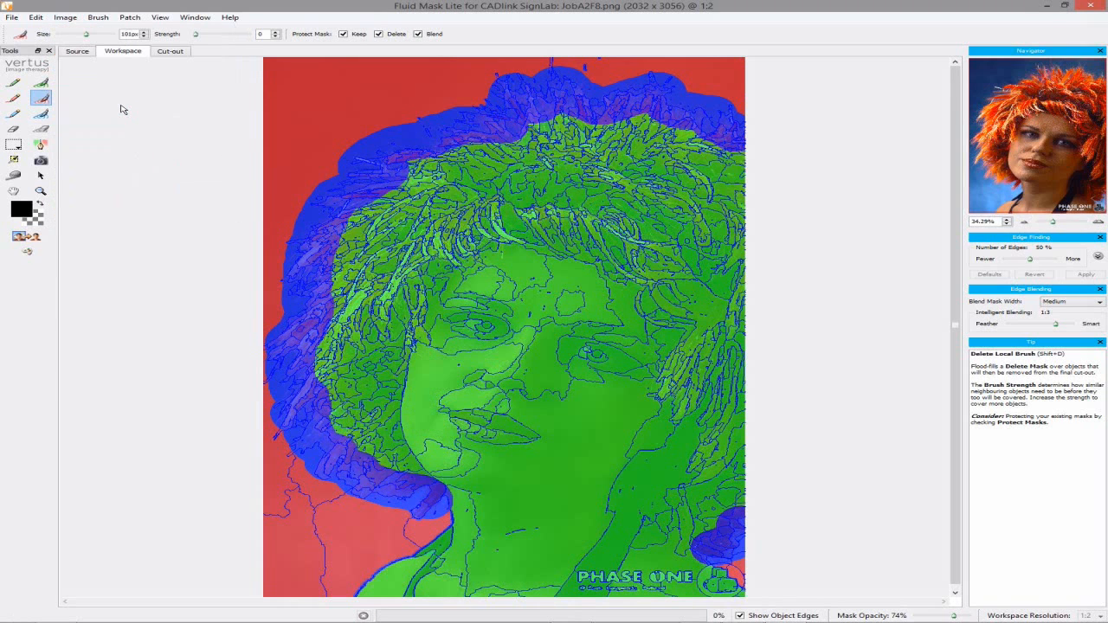
{"action": "left_click", "coordinate": [26, 236]}
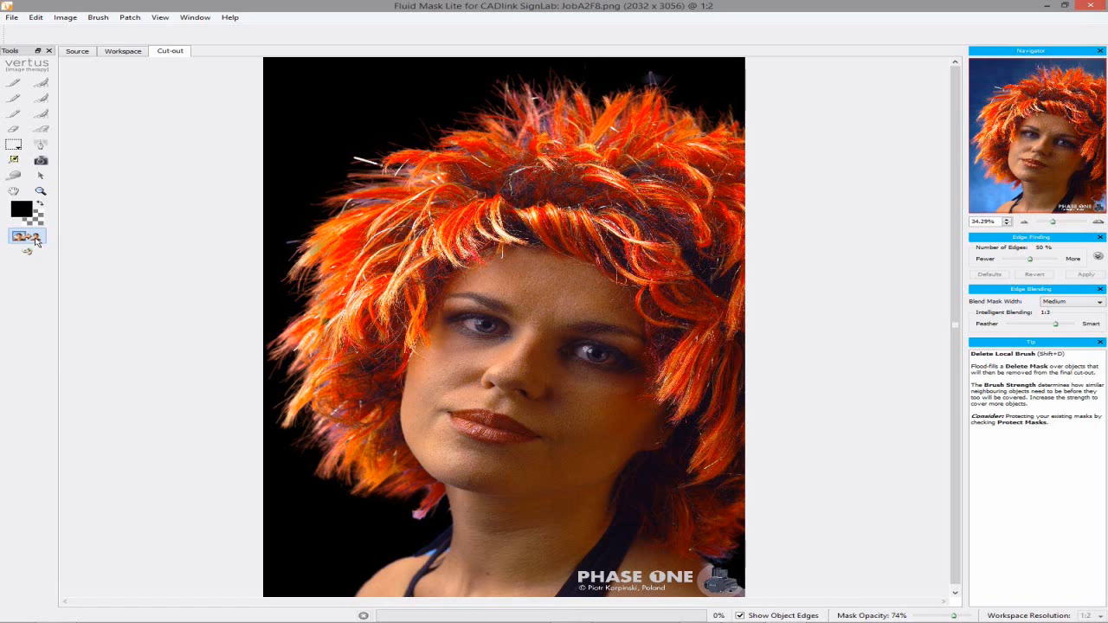
{"action": "left_click", "coordinate": [13, 18]}
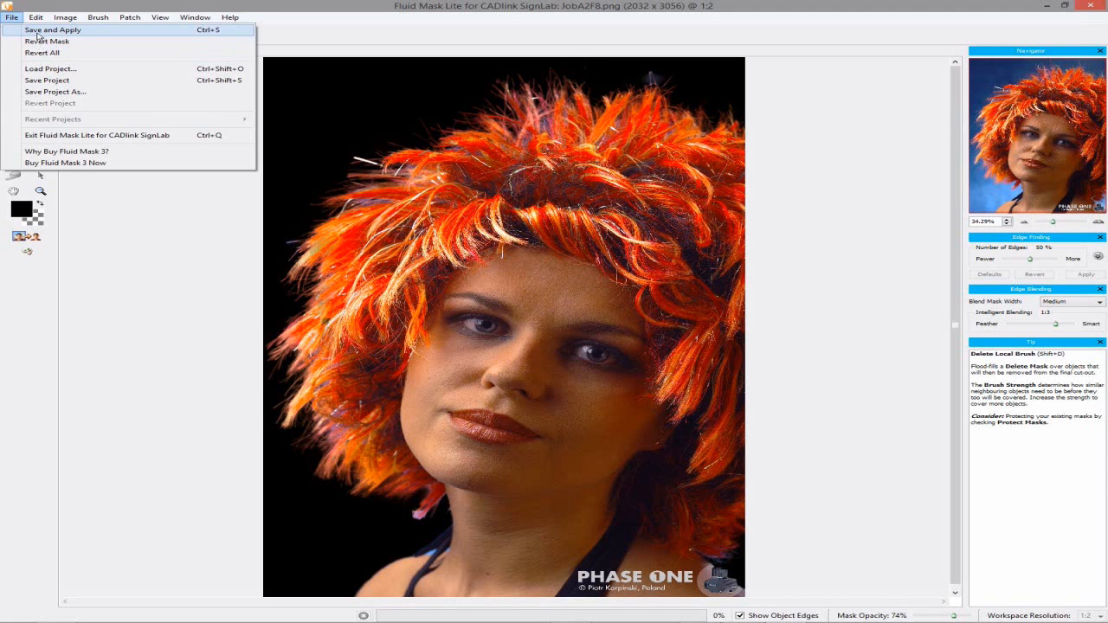
{"action": "left_click", "coordinate": [37, 34]}
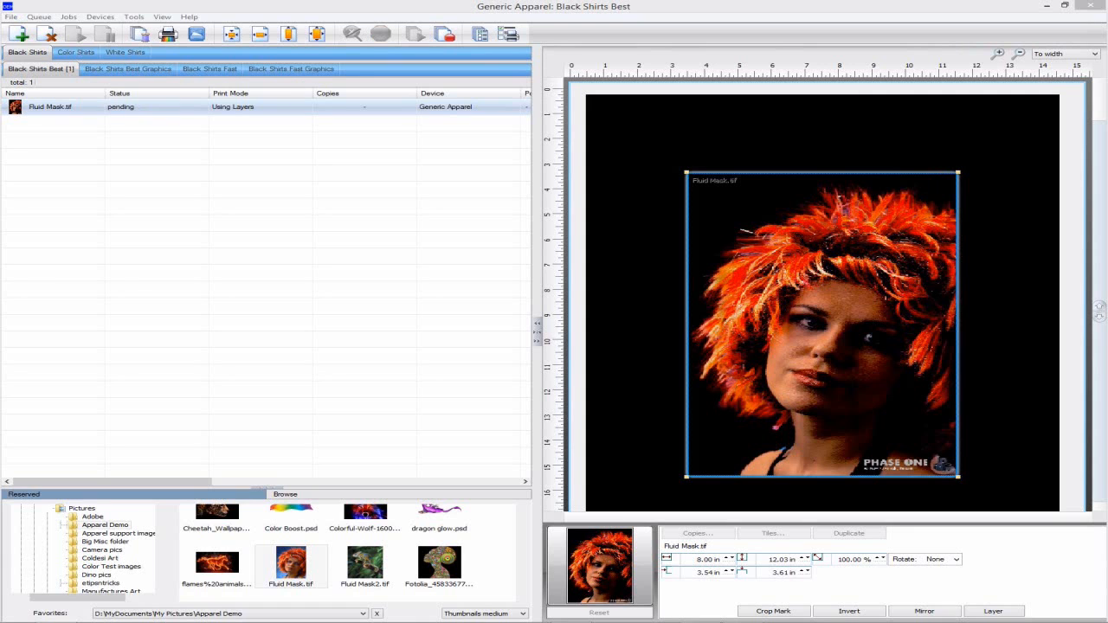
Right-click the Fluid Mask.tif job in the Black Shirts Best queue for its actions
{"action": "scroll", "coordinate": [822, 299], "scroll_direction": "down", "scroll_amount": 1}
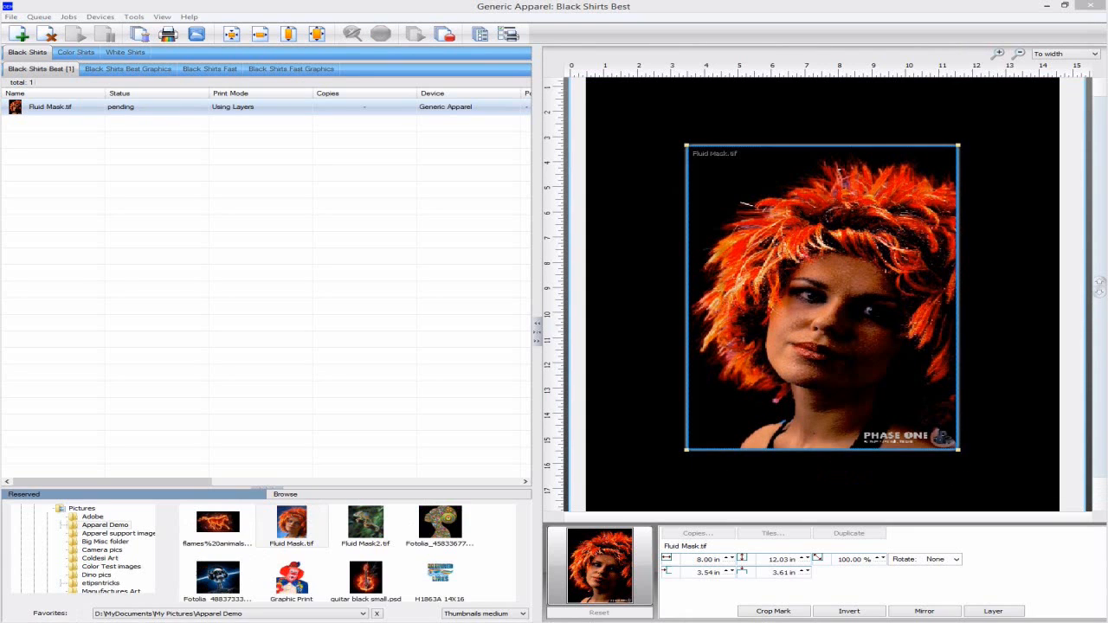
{"action": "right_click", "coordinate": [388, 110]}
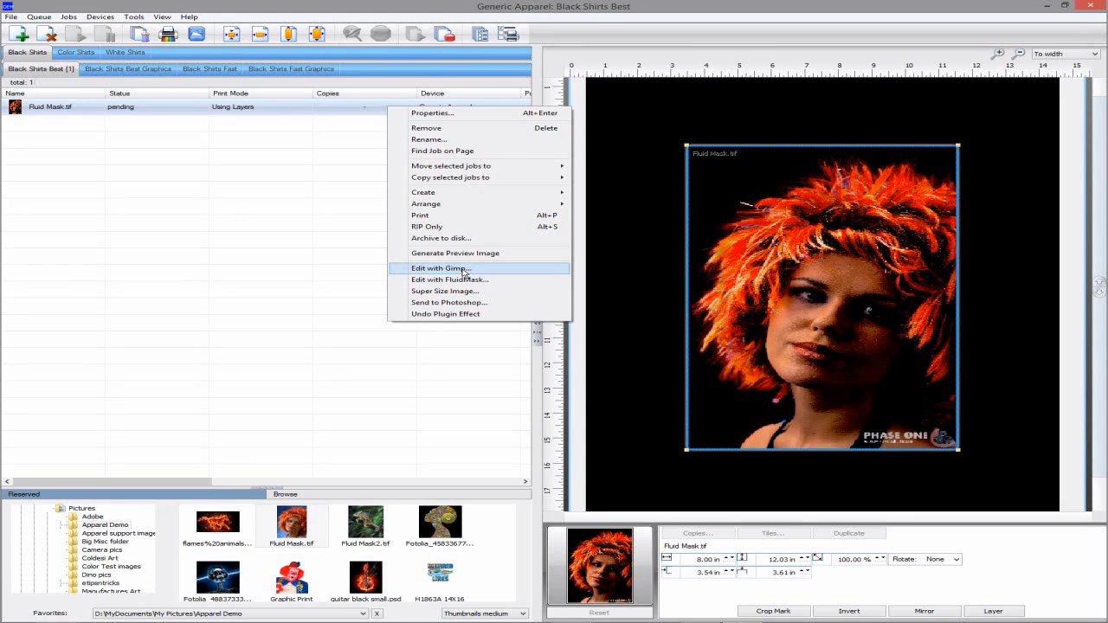
Choose Edit with Gimp for the Fluid Mask.tif job
{"action": "left_click", "coordinate": [463, 274]}
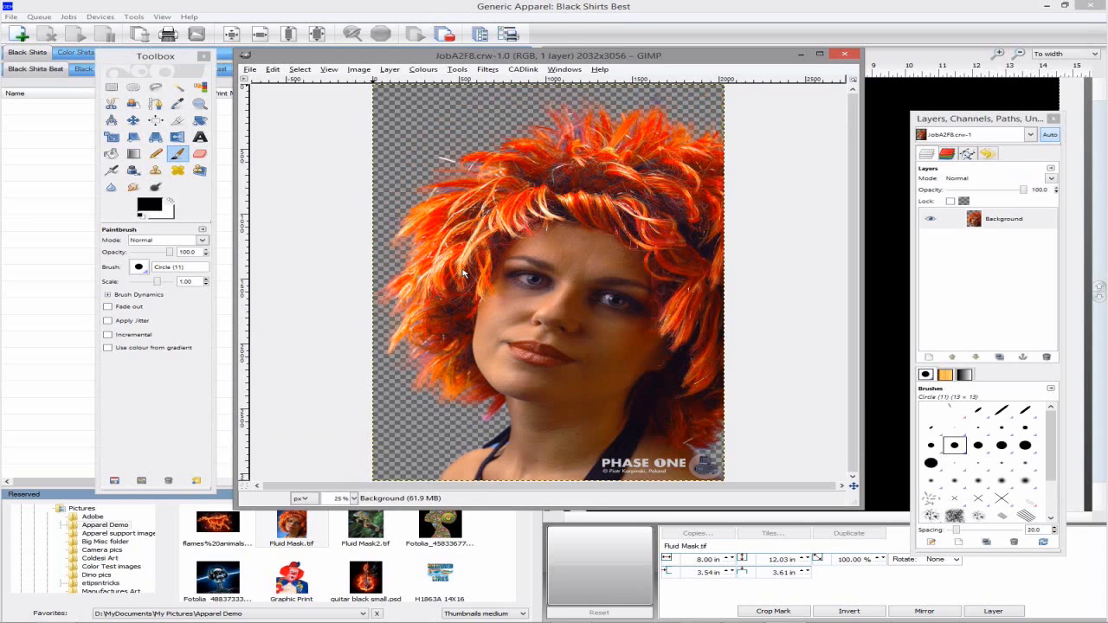
Draw a text box near the bottom of the photo and enter 'My Girl'
{"action": "left_click", "coordinate": [196, 139]}
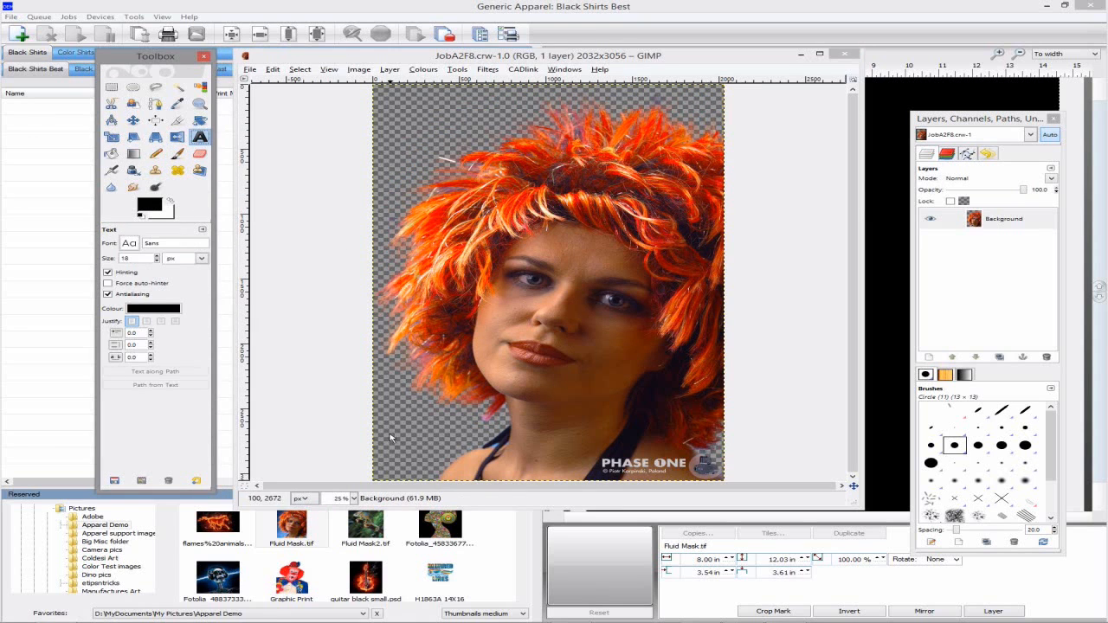
{"action": "left_click_drag", "start_coordinate": [391, 440], "coordinate": [582, 482]}
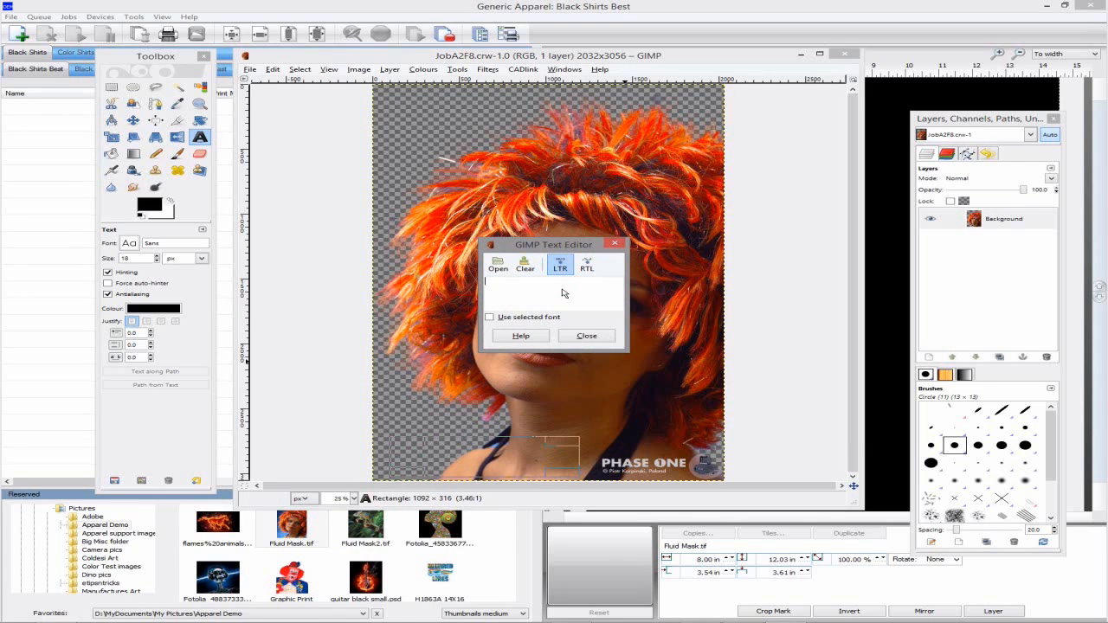
{"action": "type", "text": "My Girl"}
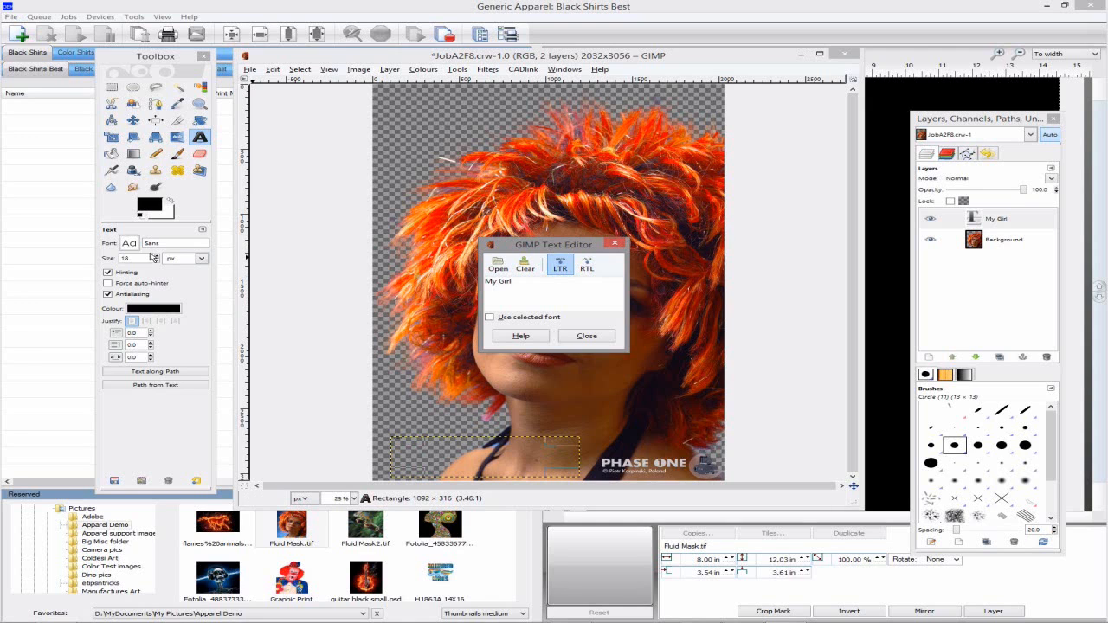
Style the text at size 240, red fb0101, Sans Bold with forced auto-hinting
{"action": "left_click", "coordinate": [146, 260]}
{"action": "double_click", "coordinate": [145, 260]}
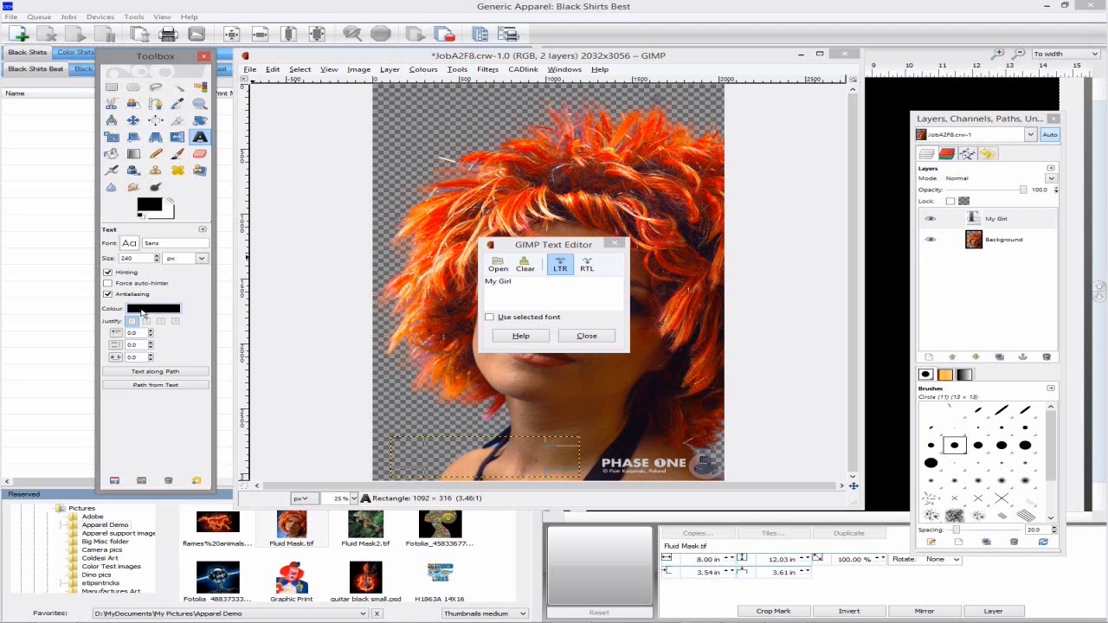
{"action": "left_click", "coordinate": [143, 311]}
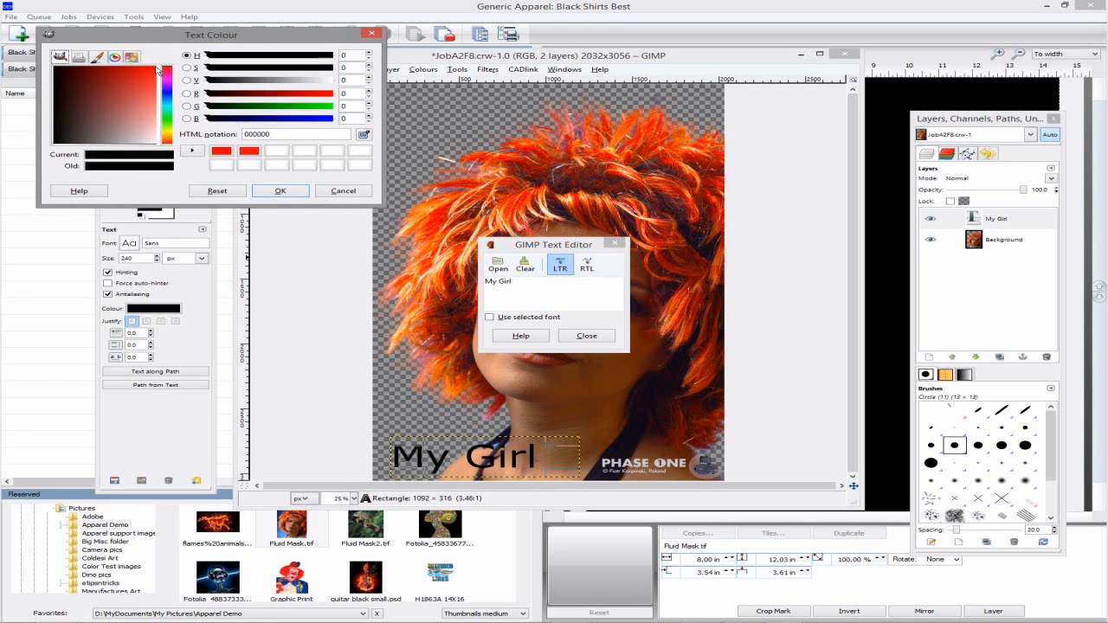
{"action": "left_click", "coordinate": [155, 68]}
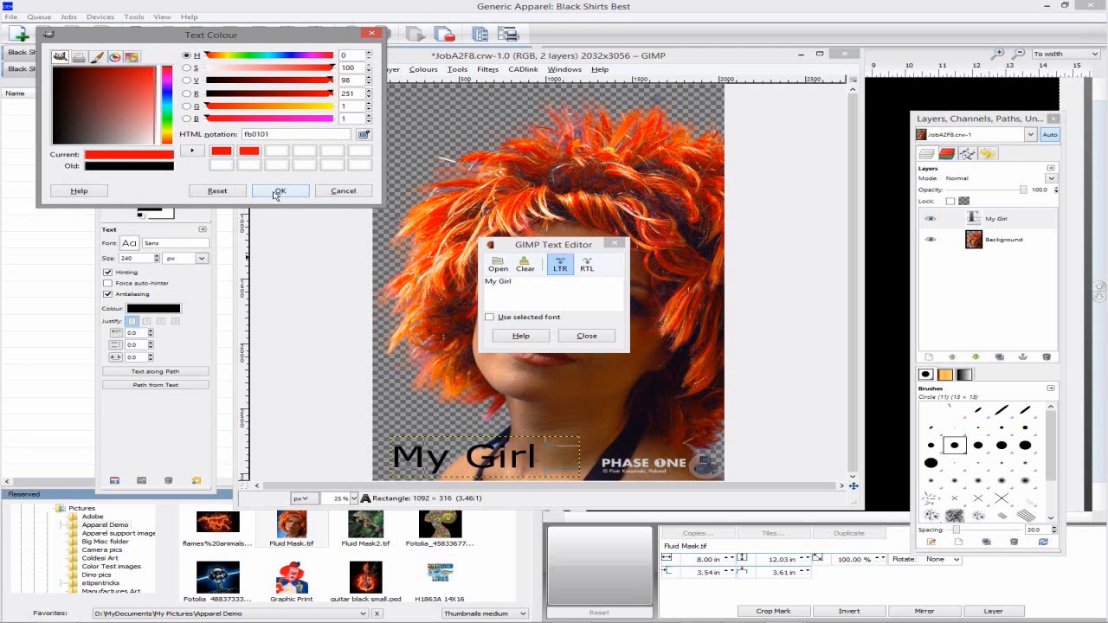
{"action": "left_click", "coordinate": [280, 191]}
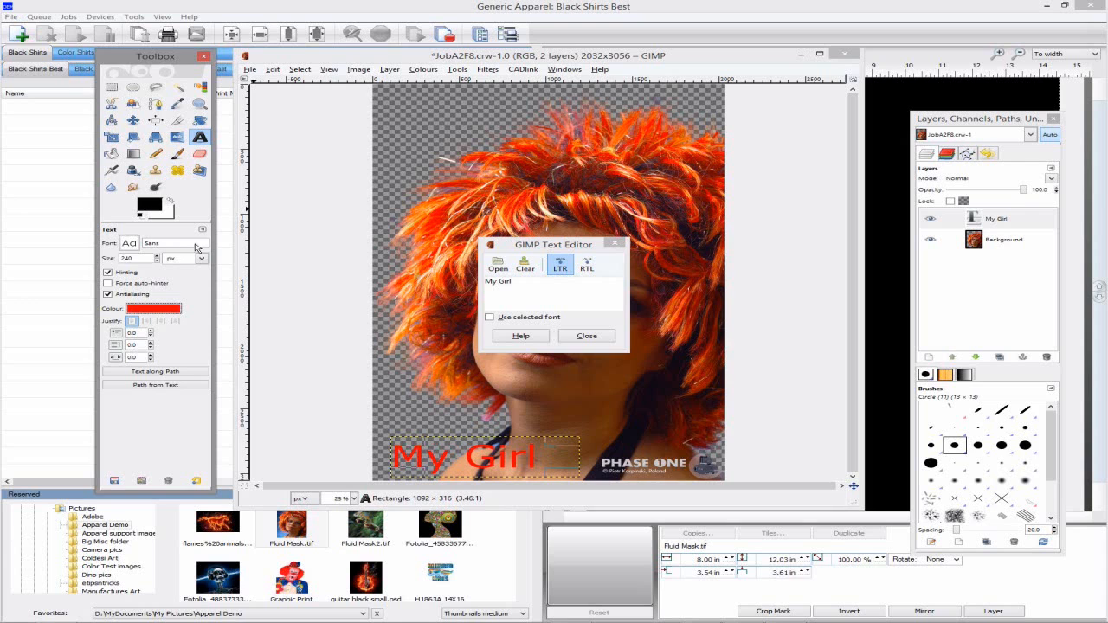
{"action": "left_click", "coordinate": [135, 246]}
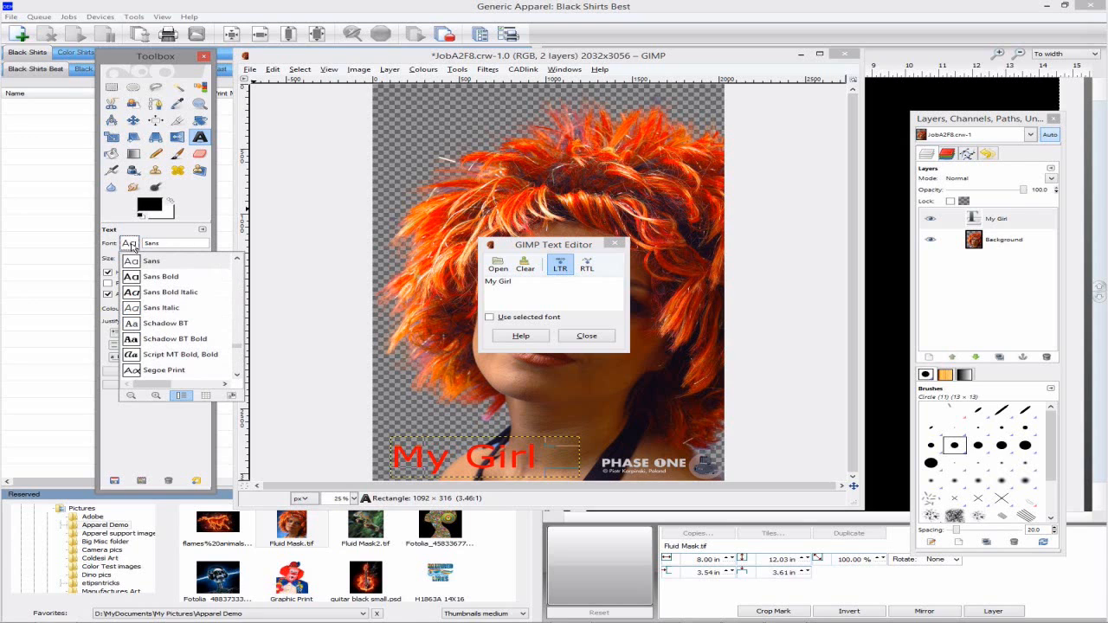
{"action": "left_click", "coordinate": [162, 277]}
{"action": "left_click", "coordinate": [162, 283]}
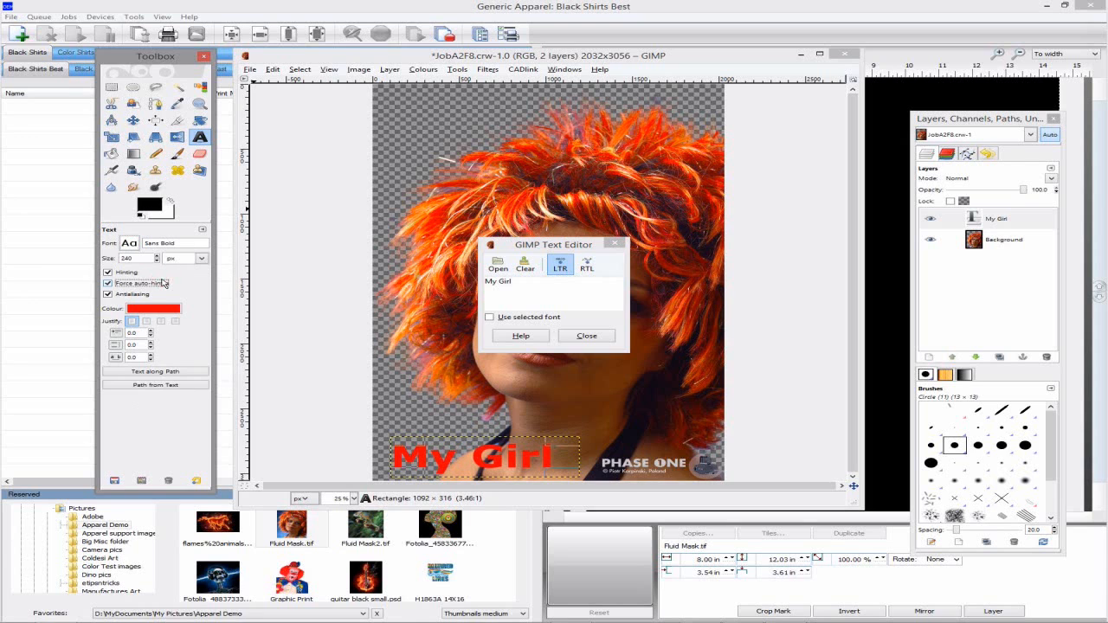
{"action": "left_click", "coordinate": [585, 342]}
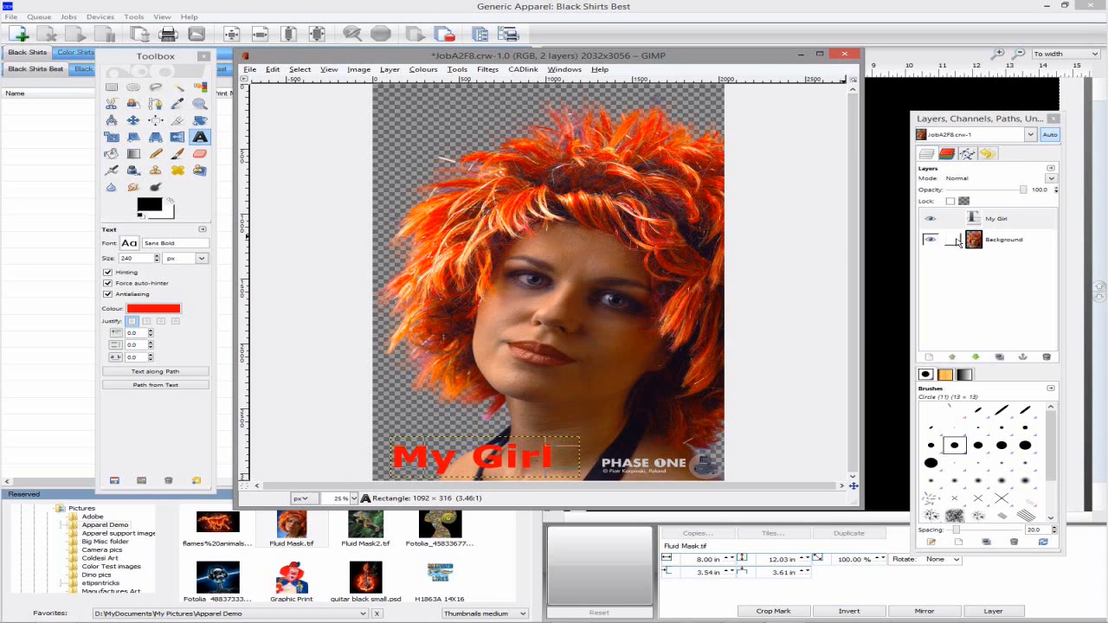
Merge the My Girl layer down and send the image back to Generic Apparel
{"action": "right_click", "coordinate": [1015, 221]}
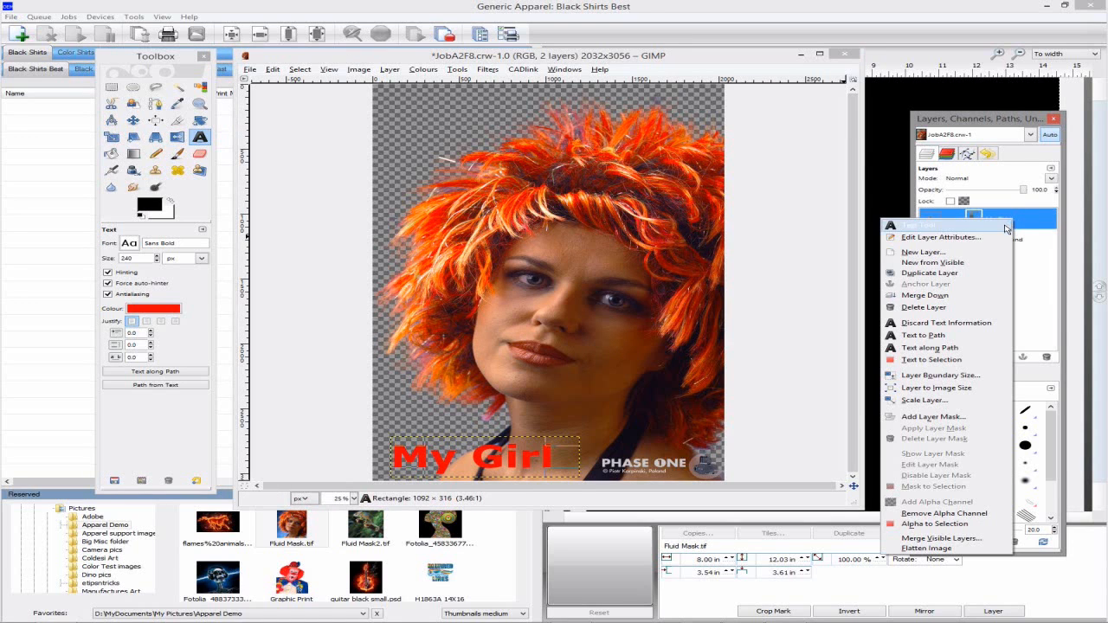
{"action": "left_click", "coordinate": [958, 297]}
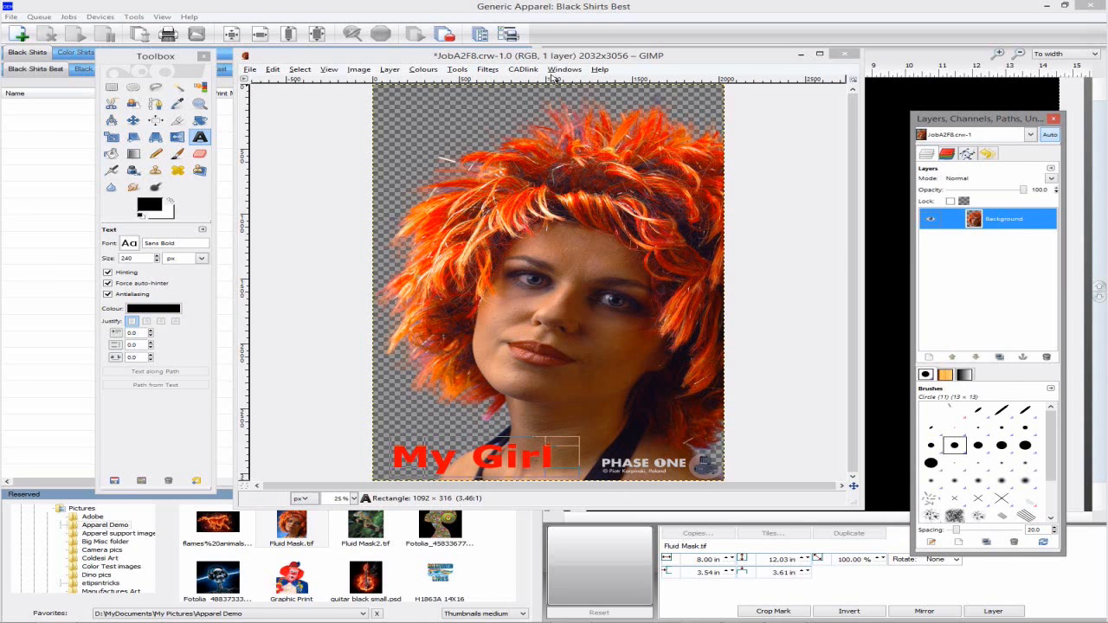
{"action": "left_click", "coordinate": [524, 70]}
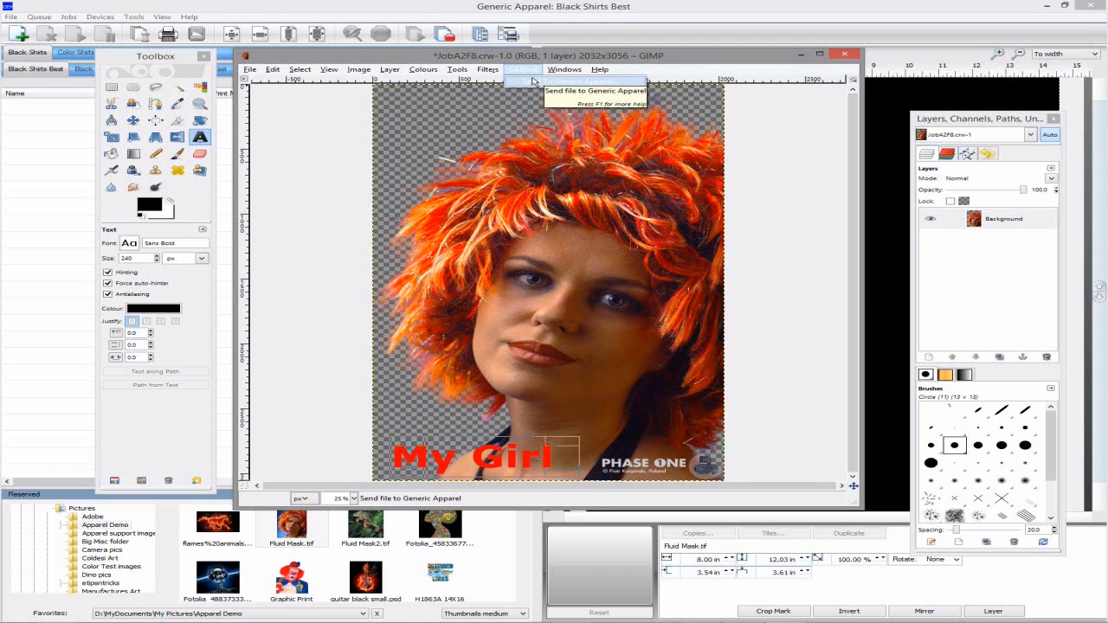
{"action": "left_click", "coordinate": [532, 81]}
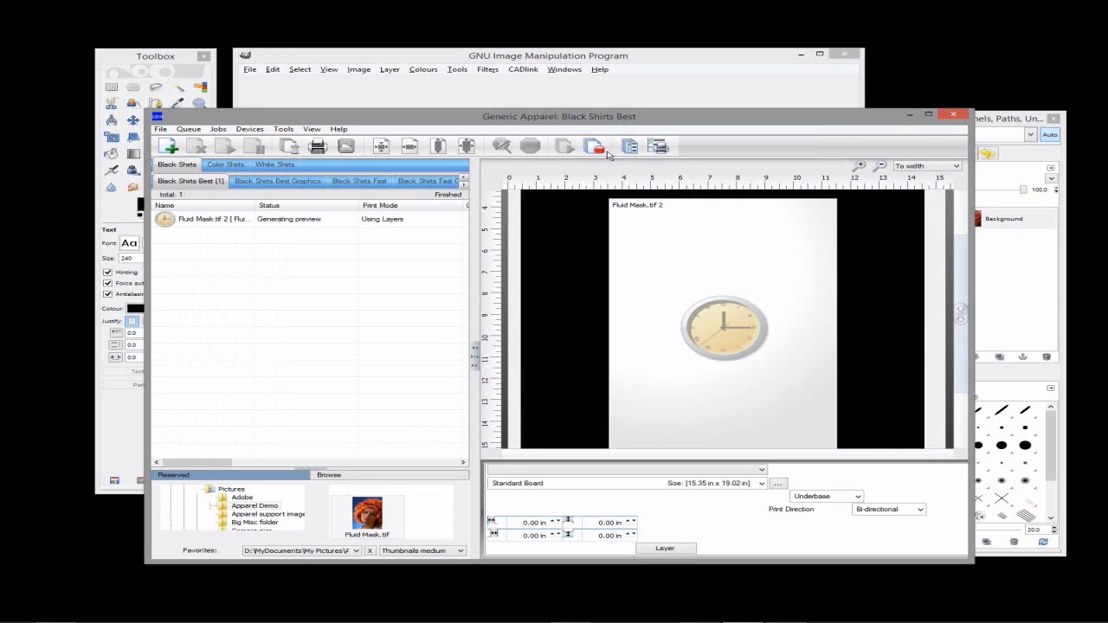
Maximize Generic Apparel and open CADlink Easy Adjustments > Transparency Opacity for dragon glow.psd
{"action": "double_click", "coordinate": [622, 122]}
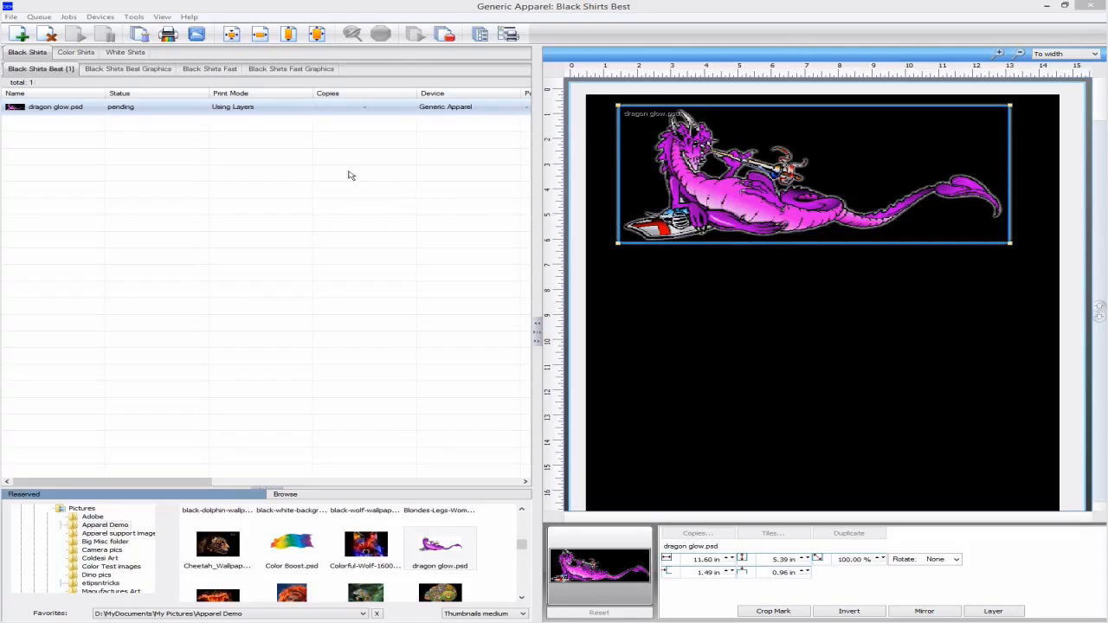
{"action": "left_click", "coordinate": [71, 18]}
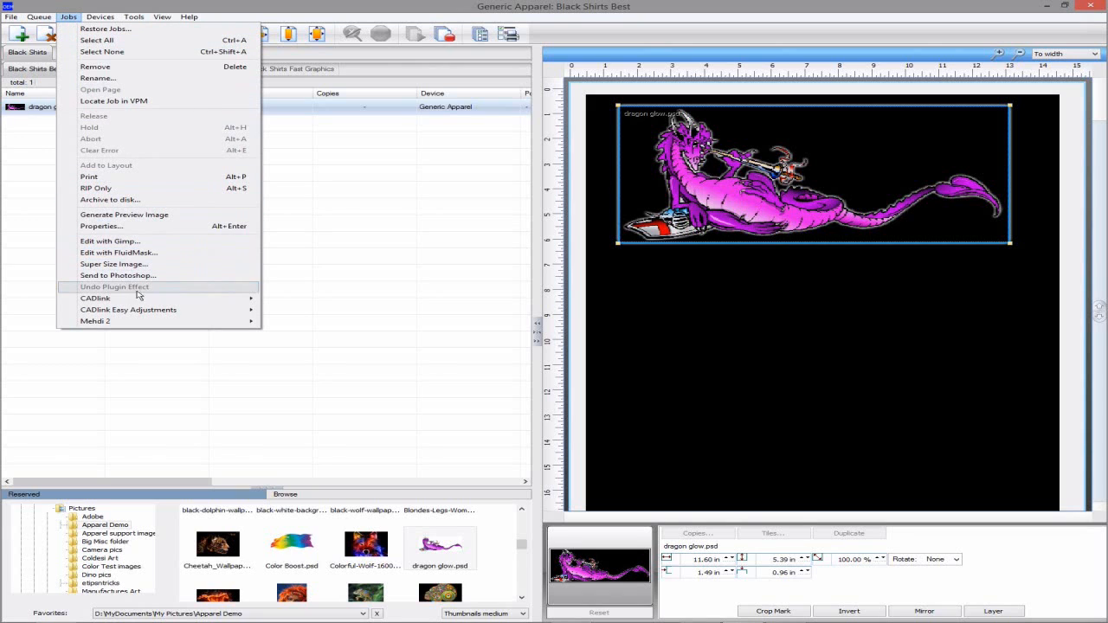
{"action": "mouse_move", "coordinate": [140, 298]}
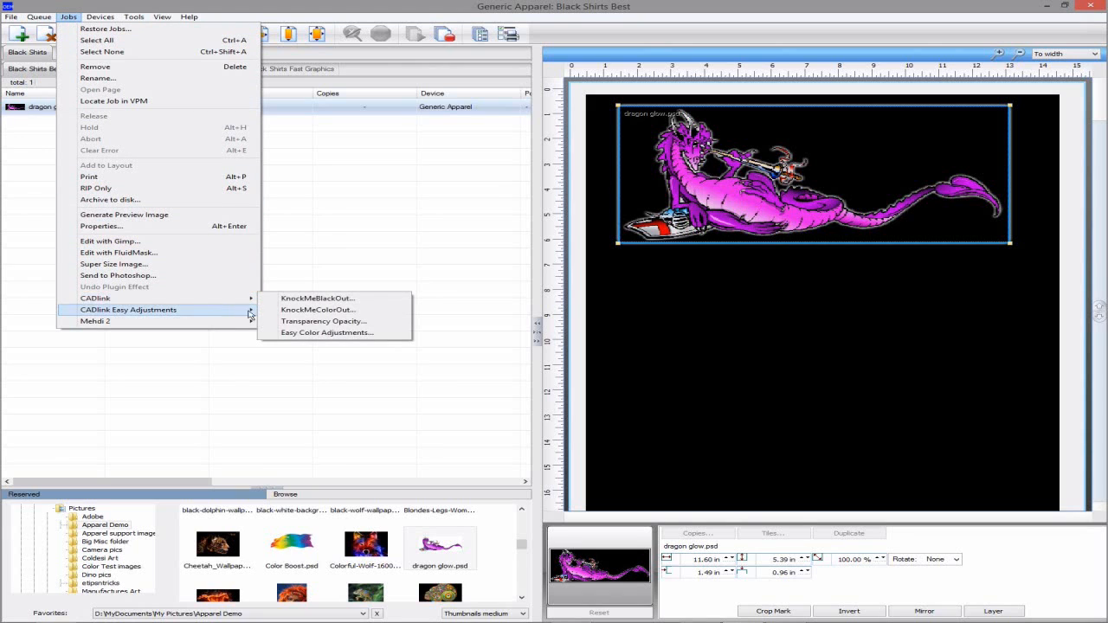
{"action": "left_click", "coordinate": [312, 322]}
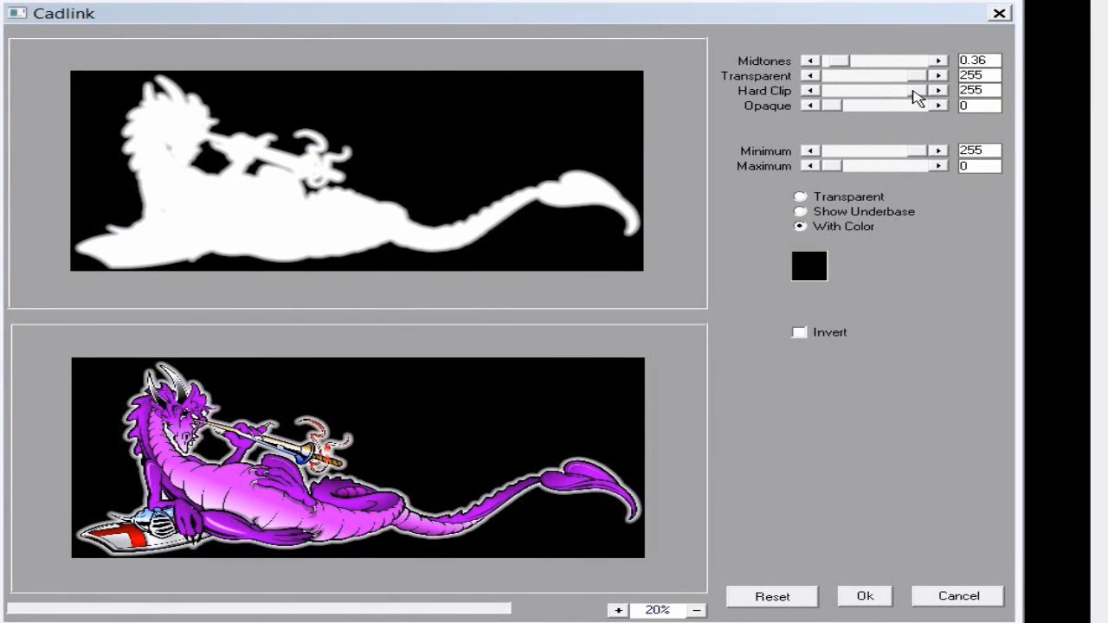
Try the Hard Clip and Opaque sliders, keep Opaque at 0, set Midtones 0.24, apply
{"action": "left_click_drag", "start_coordinate": [915, 96], "coordinate": [951, 104]}
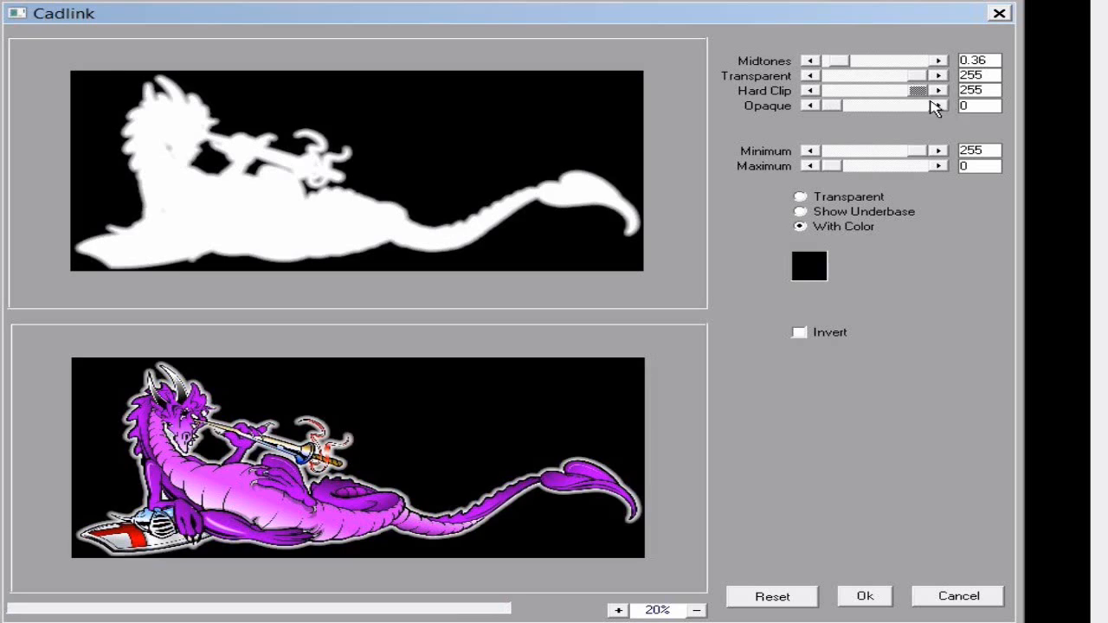
{"action": "left_click_drag", "start_coordinate": [836, 109], "coordinate": [940, 122]}
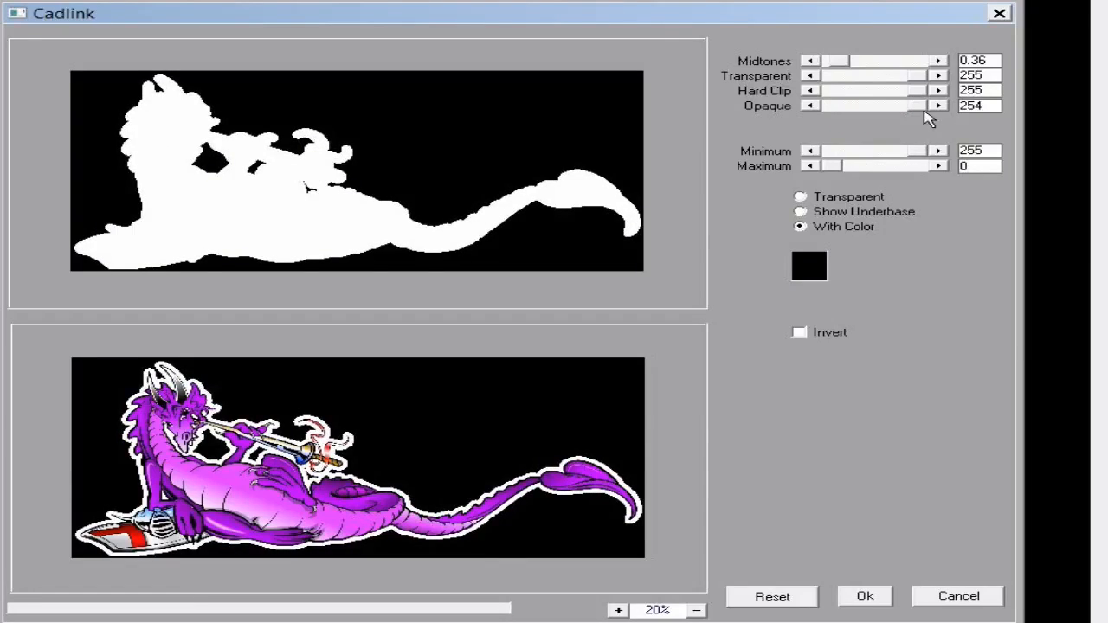
{"action": "left_click_drag", "start_coordinate": [920, 110], "coordinate": [823, 110]}
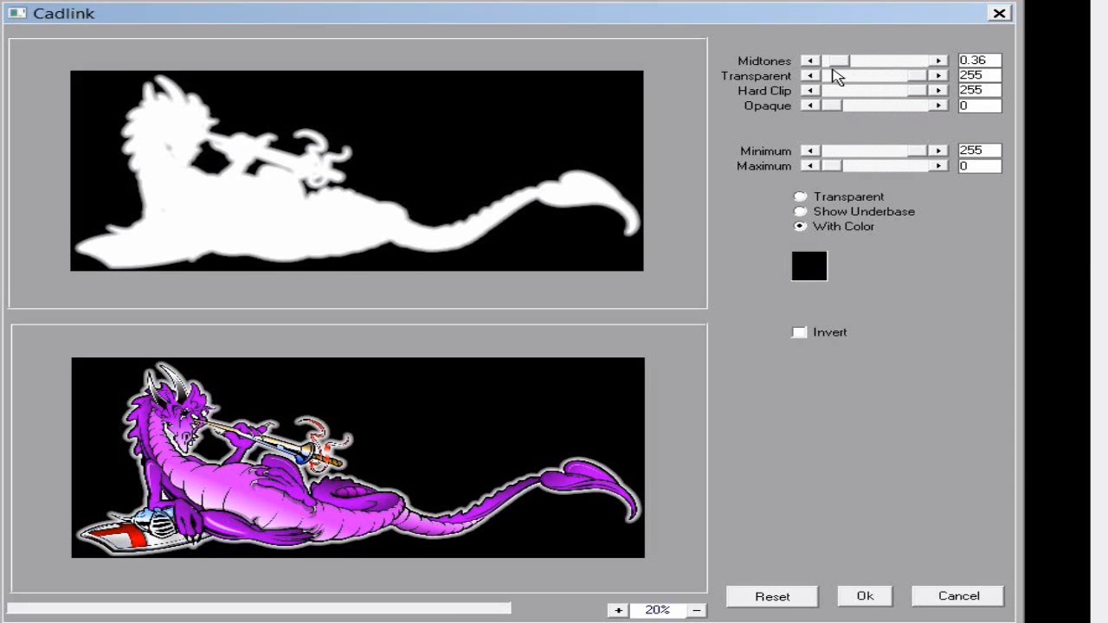
{"action": "mouse_move", "coordinate": [840, 65]}
{"action": "left_mouse_down"}
{"action": "mouse_move", "coordinate": [894, 69]}
{"action": "mouse_move", "coordinate": [833, 64]}
{"action": "left_mouse_up"}
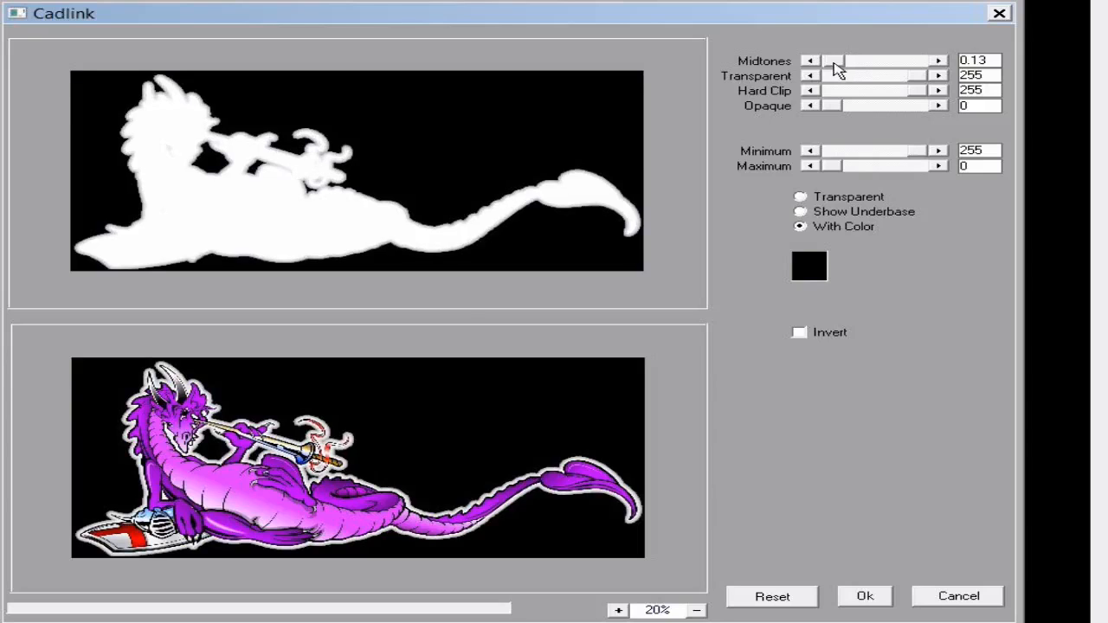
{"action": "left_click_drag", "start_coordinate": [835, 63], "coordinate": [837, 64]}
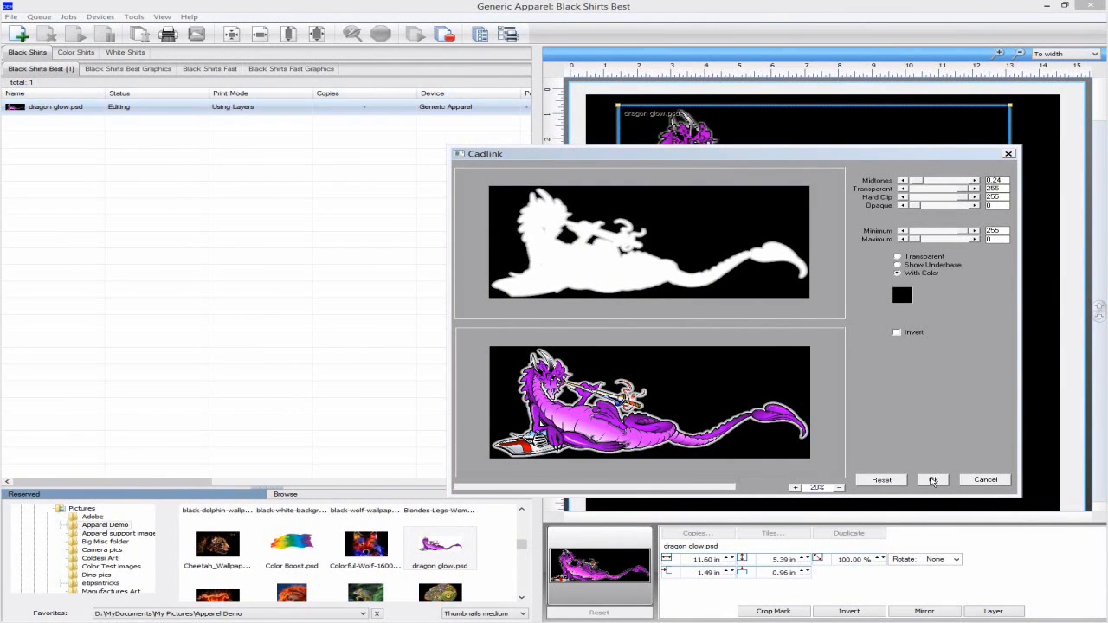
{"action": "left_click", "coordinate": [934, 480]}
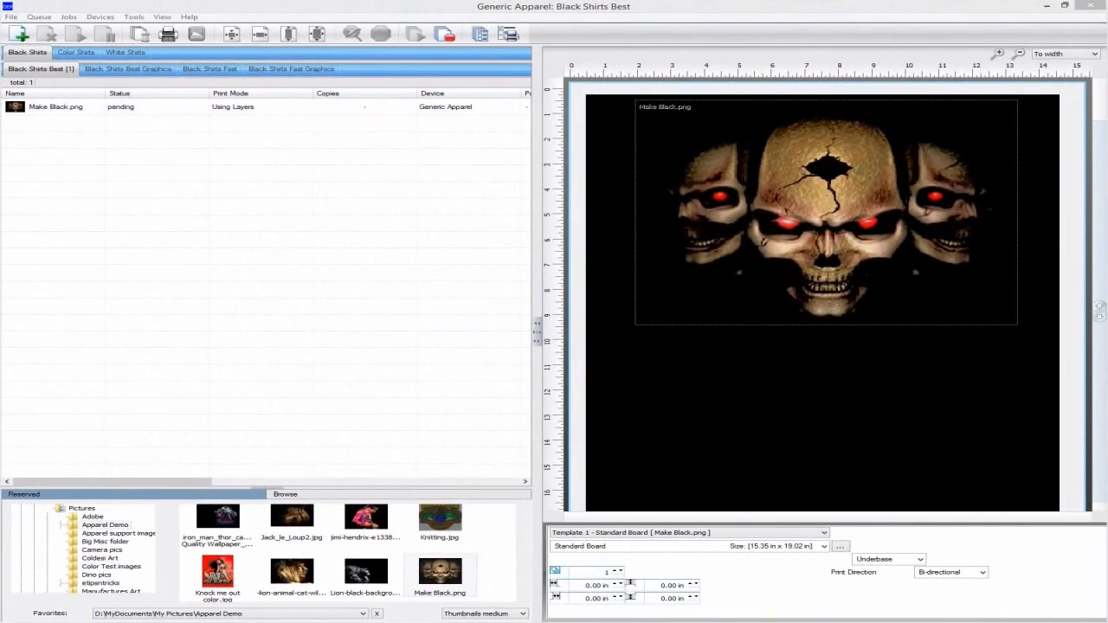
Apply the Cleanup Black x2 easy adjustment to the three-skull Make Black.png image
{"action": "left_click", "coordinate": [773, 220]}
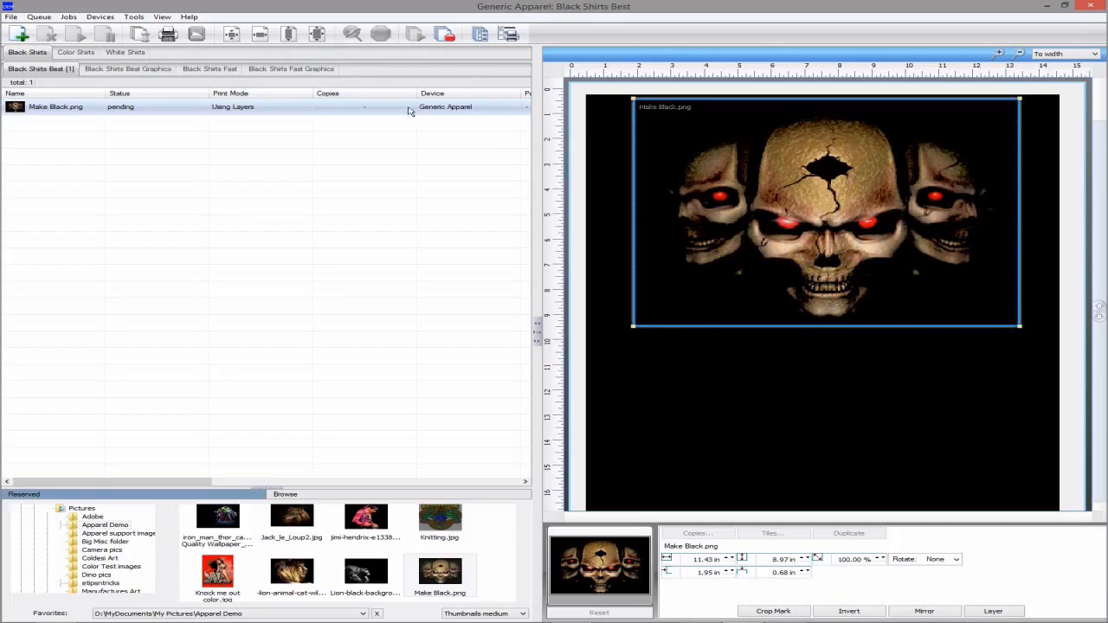
{"action": "left_click", "coordinate": [67, 18]}
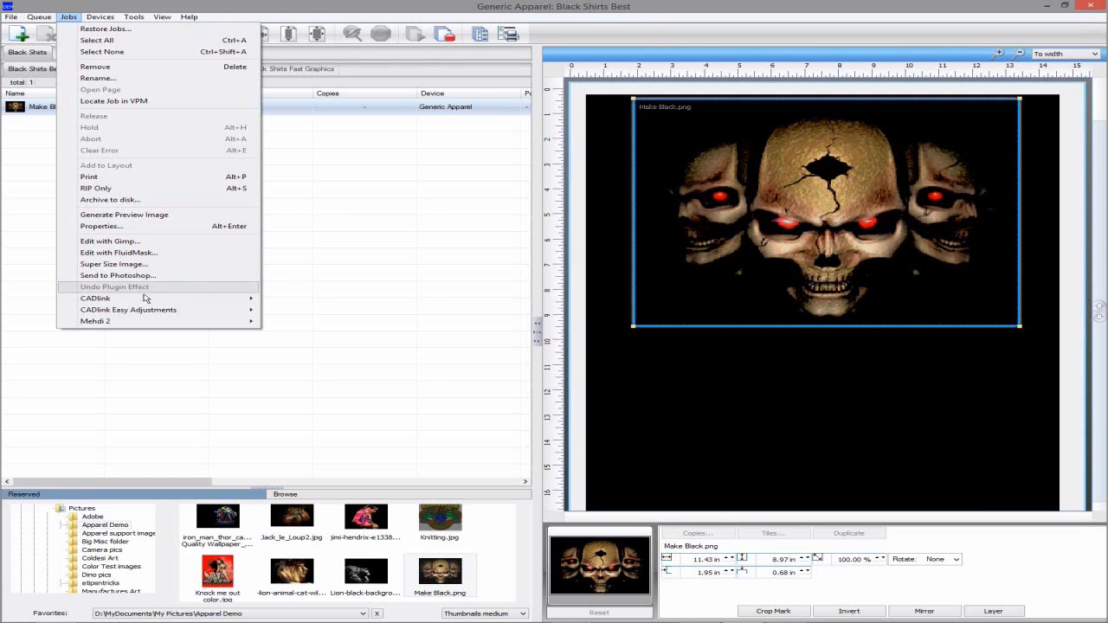
{"action": "mouse_move", "coordinate": [144, 312]}
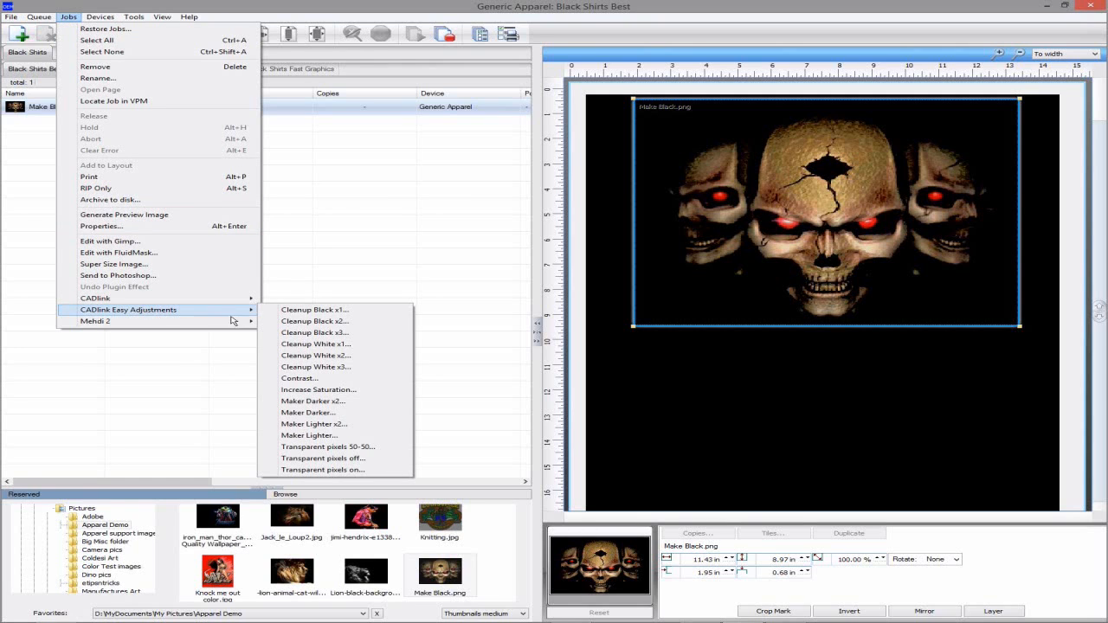
{"action": "left_click", "coordinate": [297, 321]}
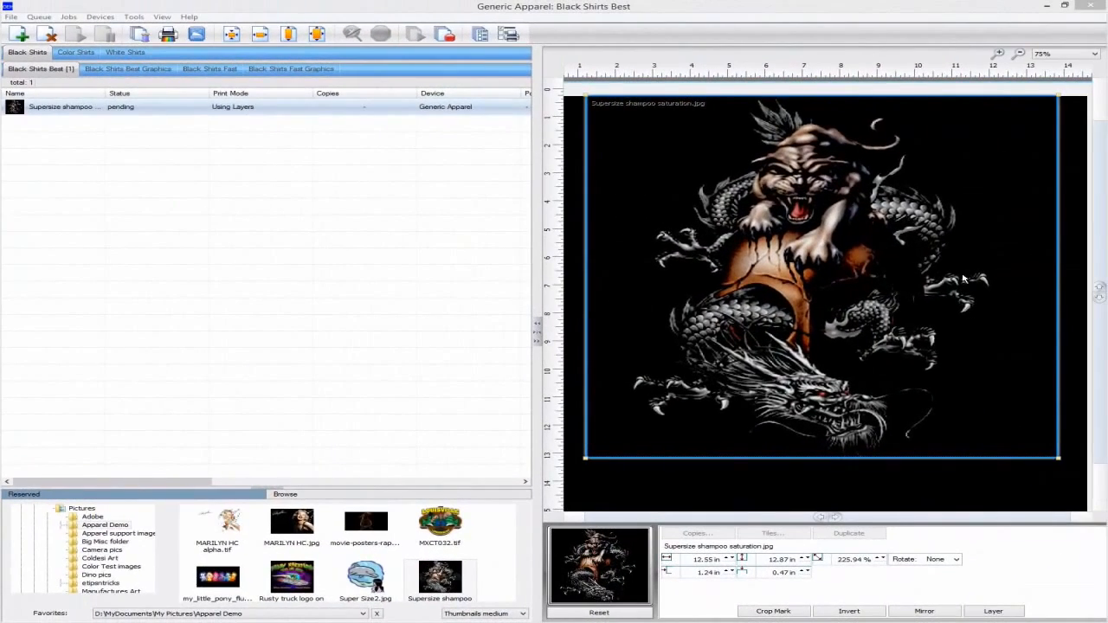
Super Size the tiger-dragon job with its new resolution raised from 72 to 300
{"action": "right_click", "coordinate": [393, 114]}
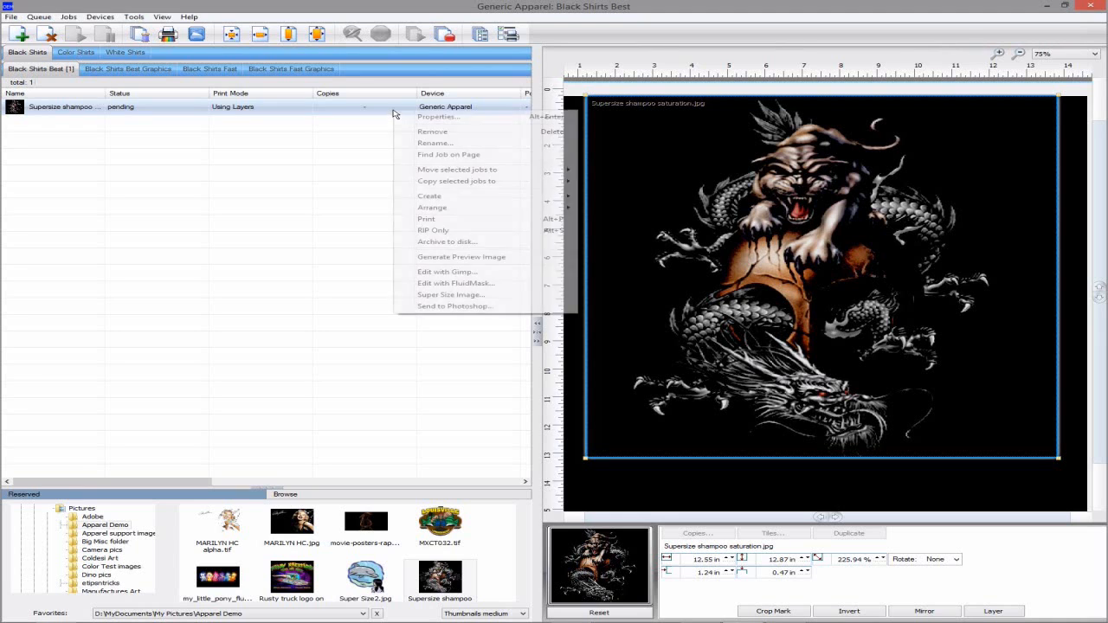
{"action": "left_click", "coordinate": [456, 295]}
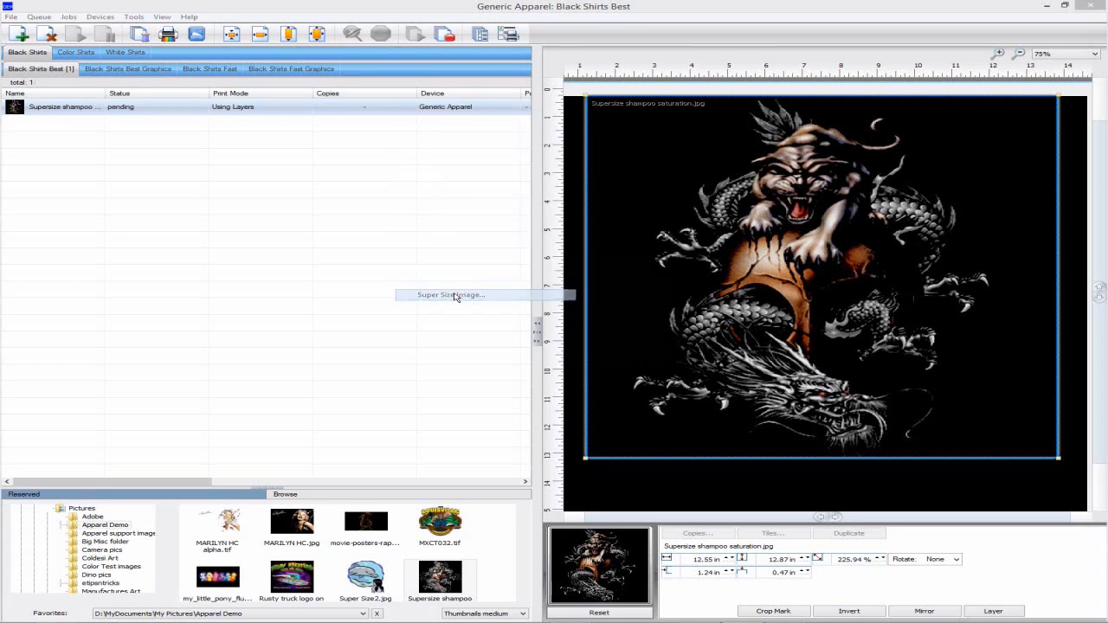
{"action": "double_click", "coordinate": [596, 306]}
{"action": "type", "text": "300"}
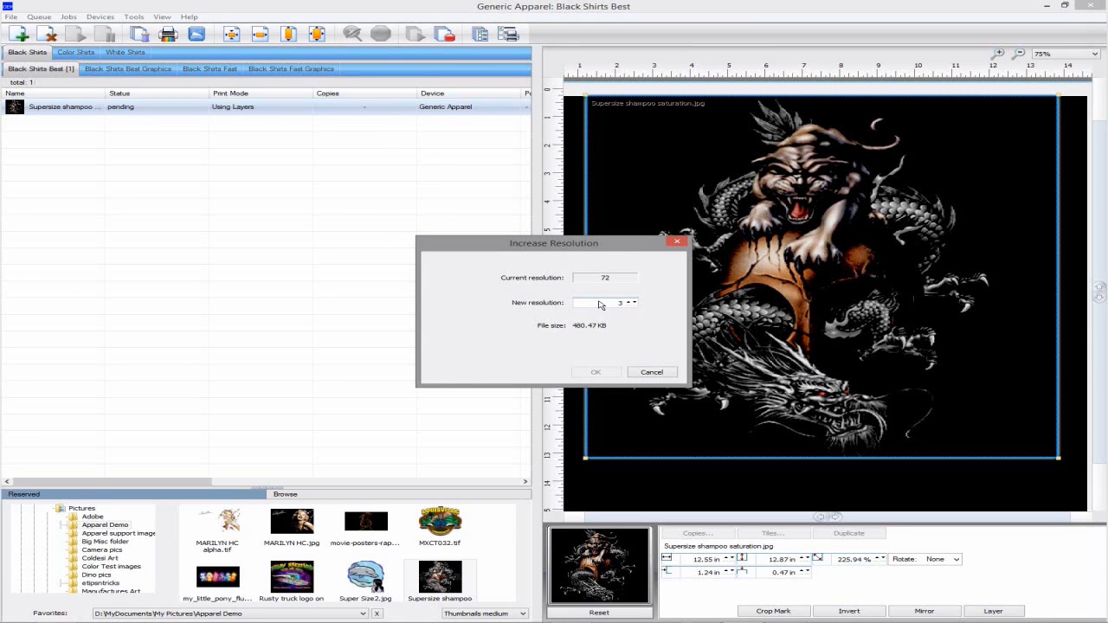
{"action": "left_click", "coordinate": [612, 373]}
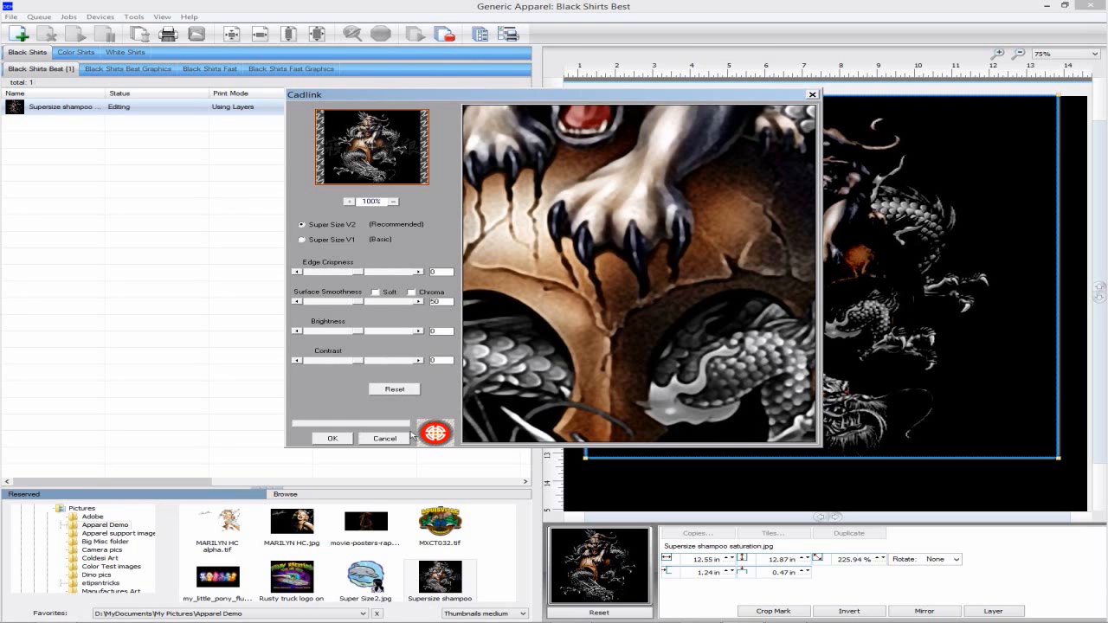
Check the dragon's head in the preview and accept the recommended Super Size V2 enlargement
{"action": "left_click_drag", "start_coordinate": [586, 399], "coordinate": [595, 339]}
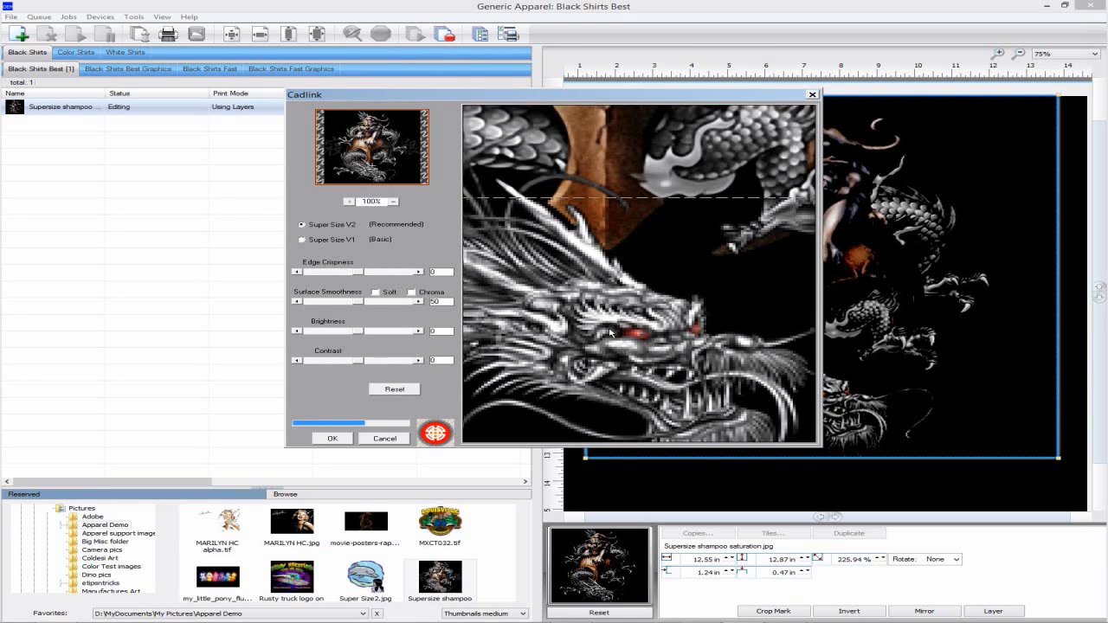
{"action": "left_click", "coordinate": [332, 439]}
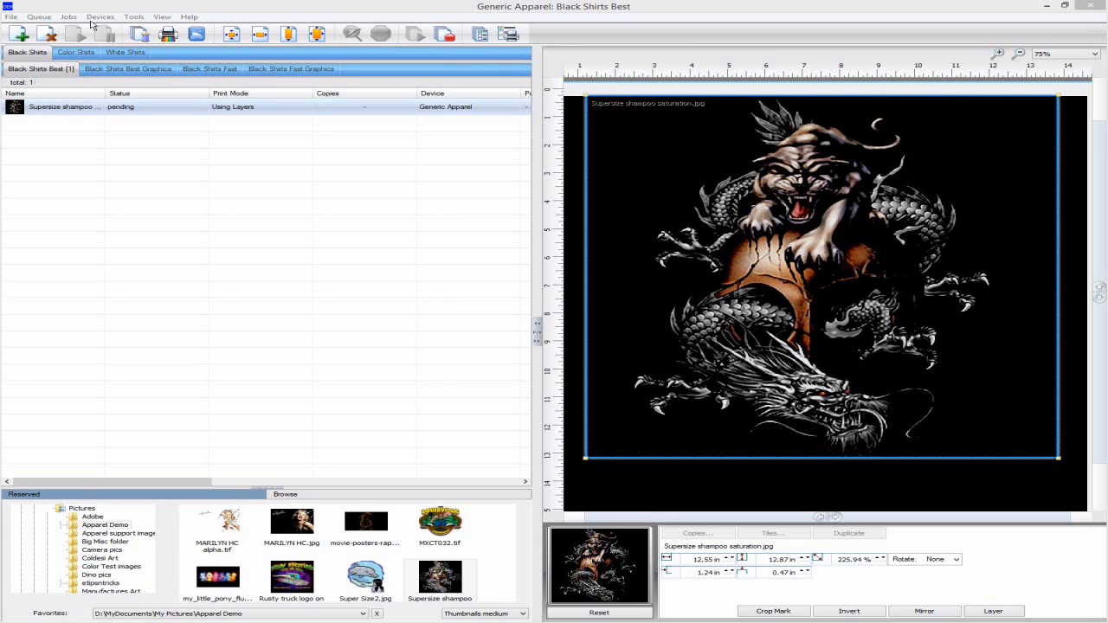
{"action": "left_click", "coordinate": [68, 18]}
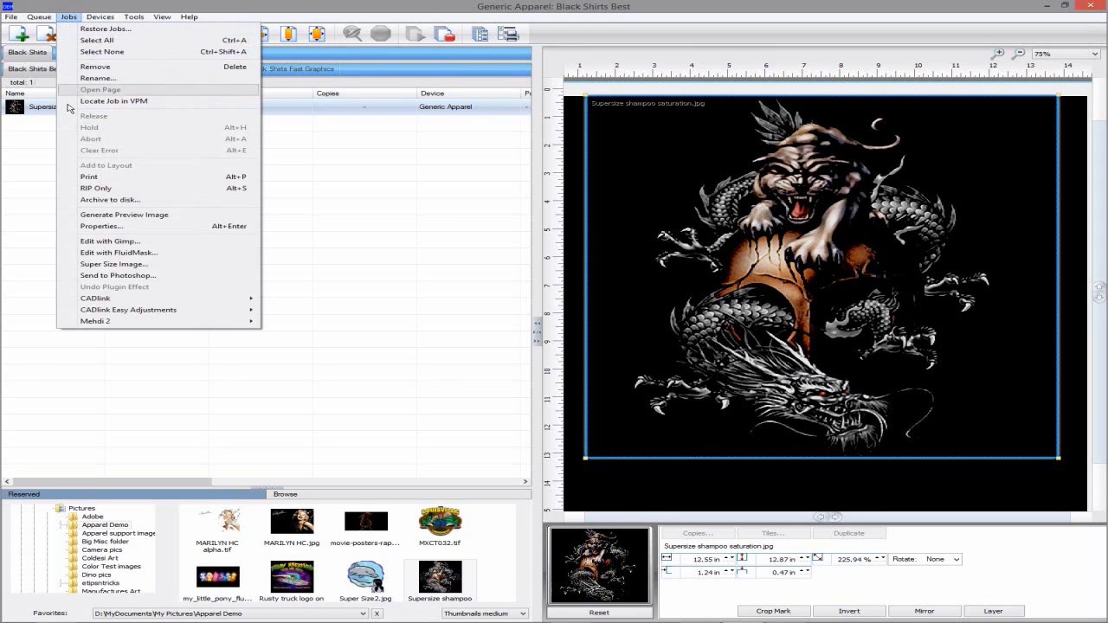
Apply the Increase Saturation easy adjustment to the tiger-dragon image
{"action": "mouse_move", "coordinate": [201, 312]}
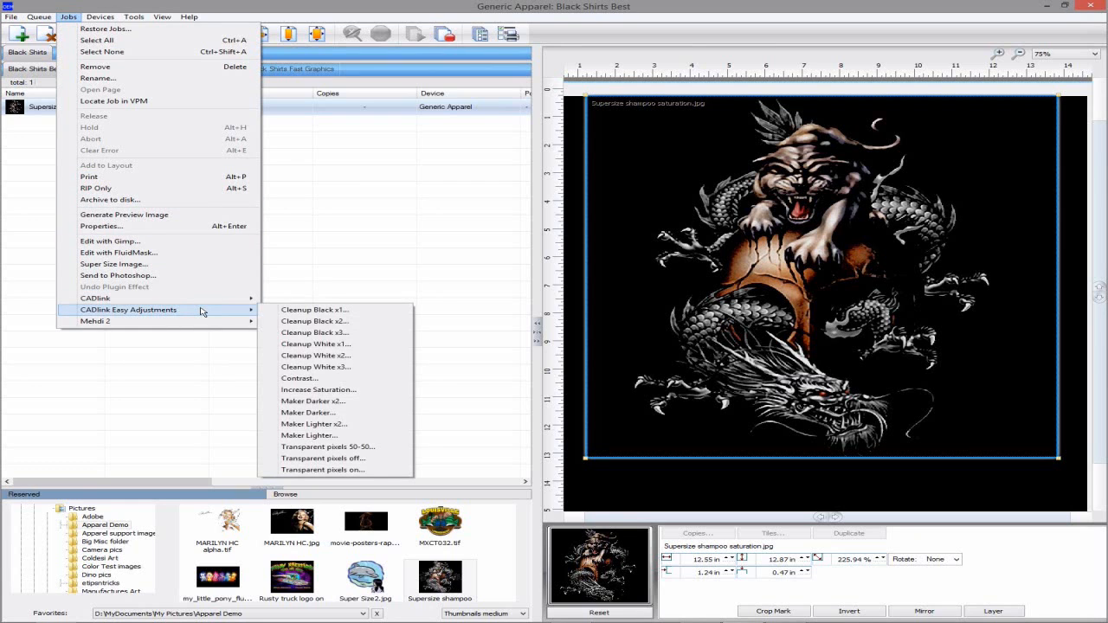
{"action": "left_click", "coordinate": [355, 391]}
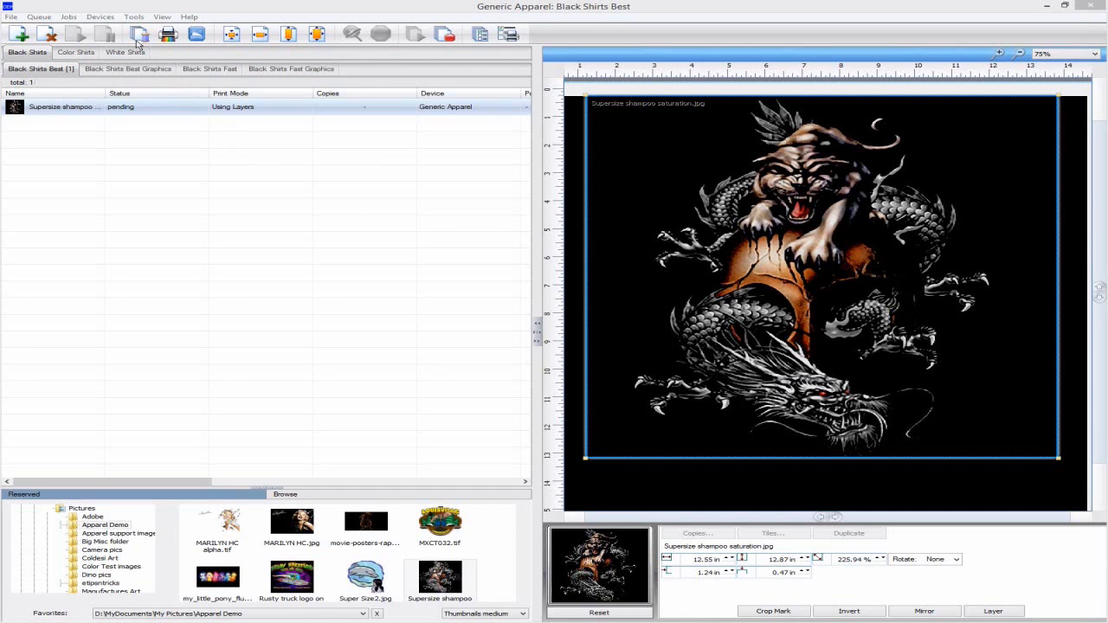
{"action": "left_click", "coordinate": [67, 19]}
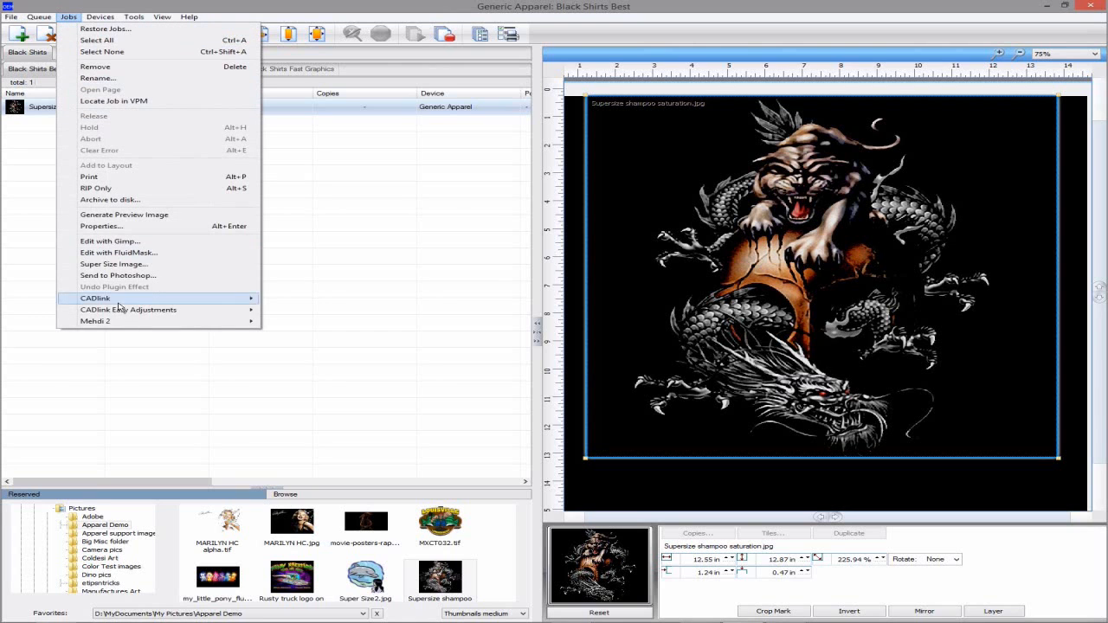
Run Mehdi 2 Noise Shampoo on the tiger-dragon image at Clean 30.0, Normal quality
{"action": "mouse_move", "coordinate": [132, 324]}
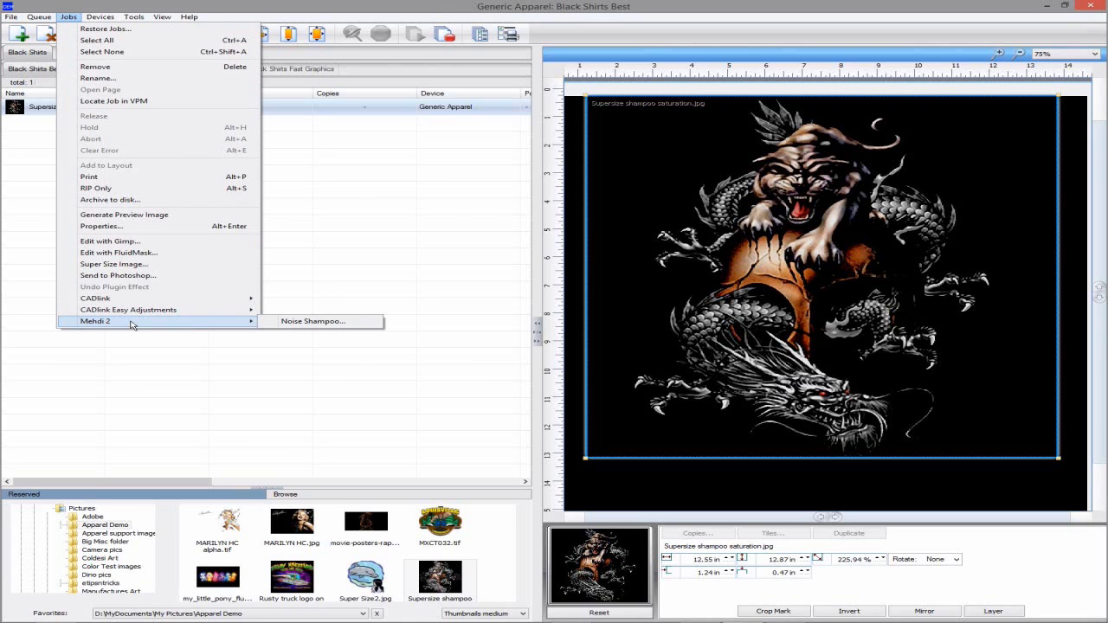
{"action": "left_click", "coordinate": [313, 322]}
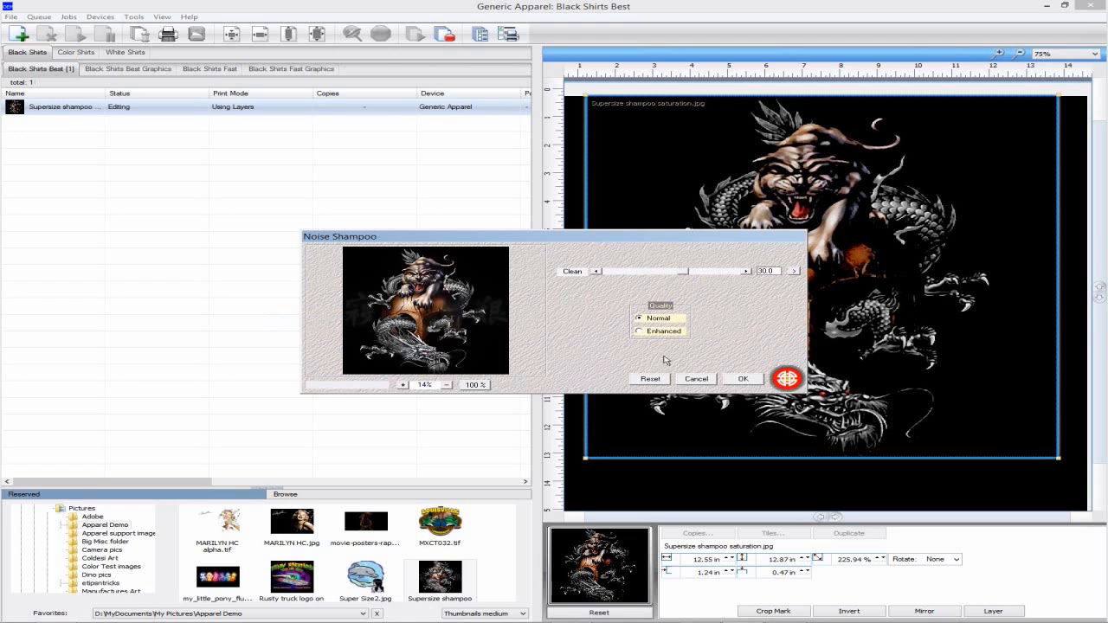
{"action": "left_click", "coordinate": [743, 379]}
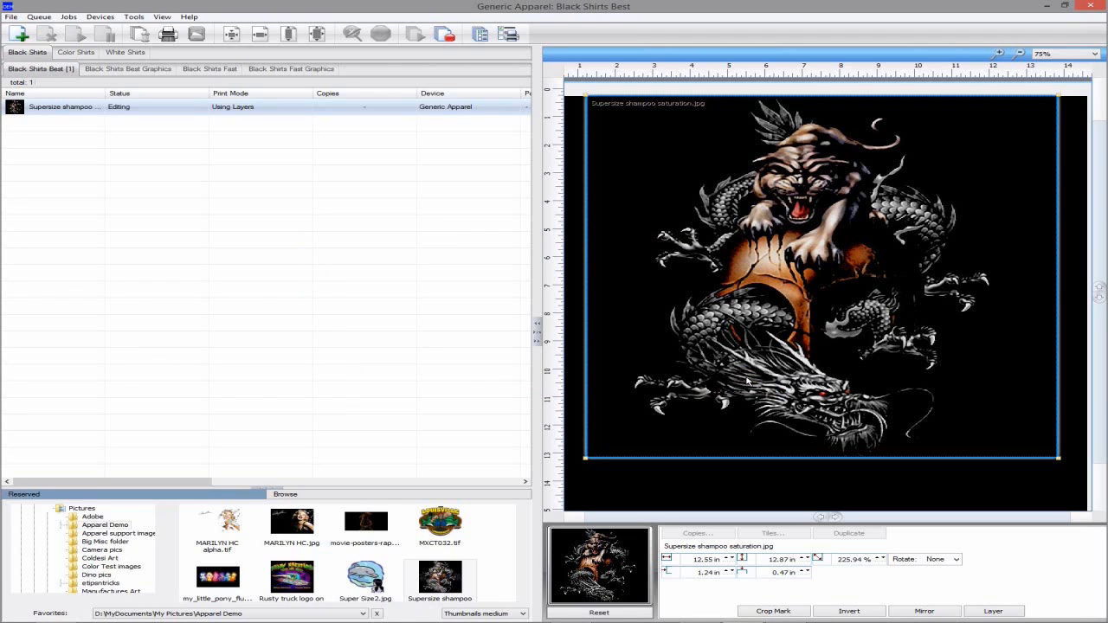